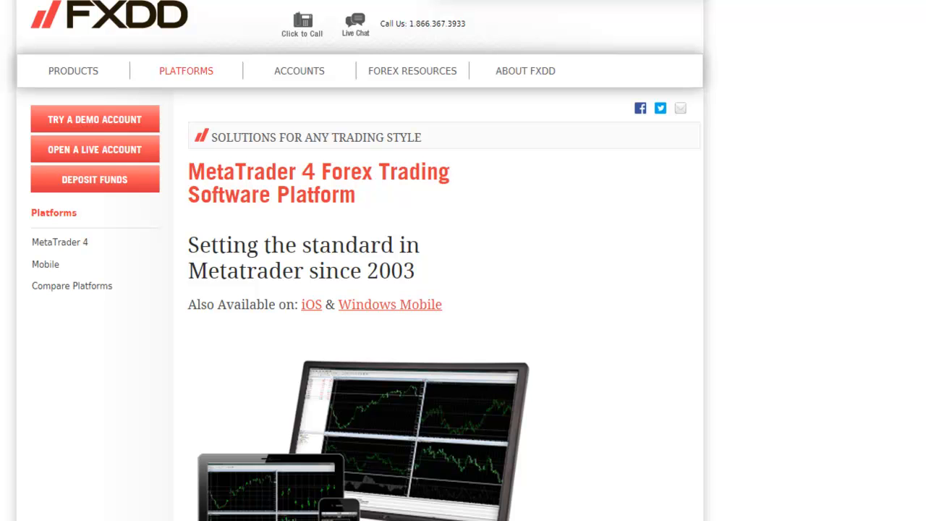
# Open the DSTWeeklyTrendFree for MT4 zip in the Downloads folder and copy its three EX4 files
pyautogui.hotkey('alt', 'Tab')
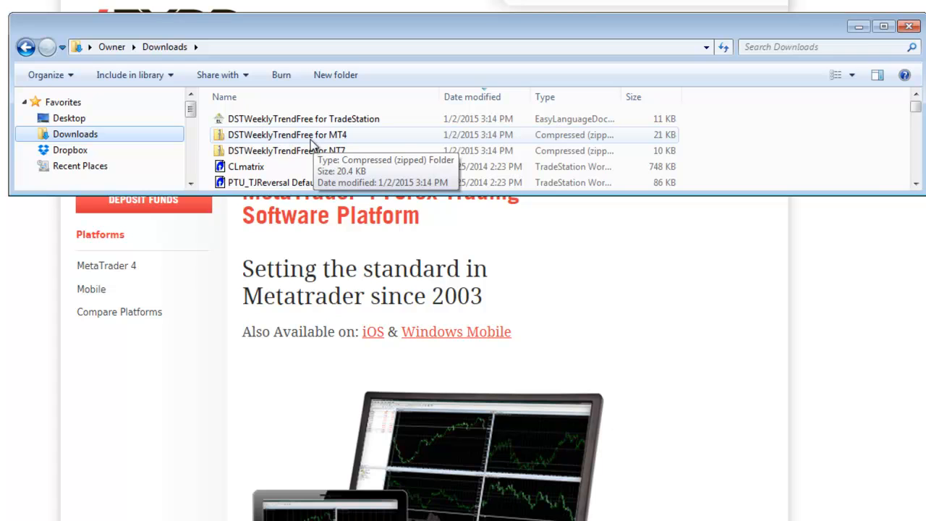
pyautogui.doubleClick(402, 141)
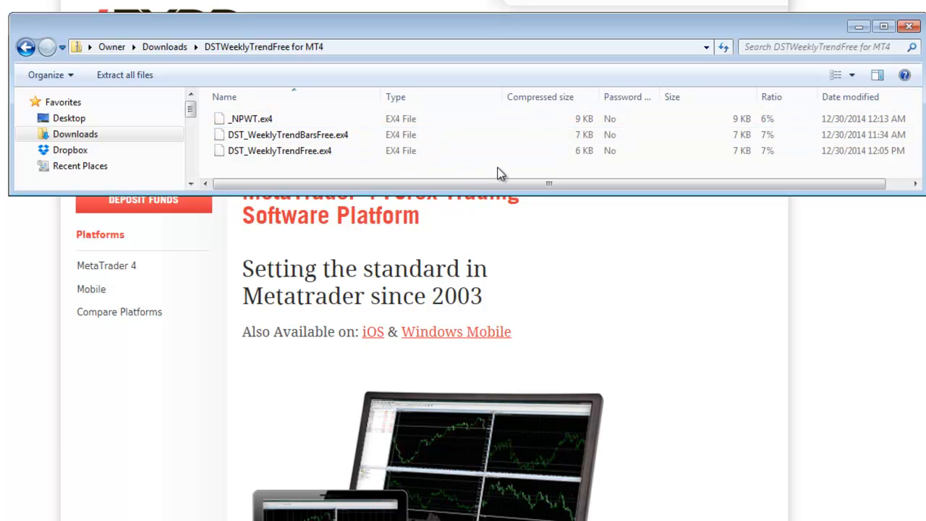
pyautogui.moveTo(498, 167); pyautogui.dragTo(340, 119)
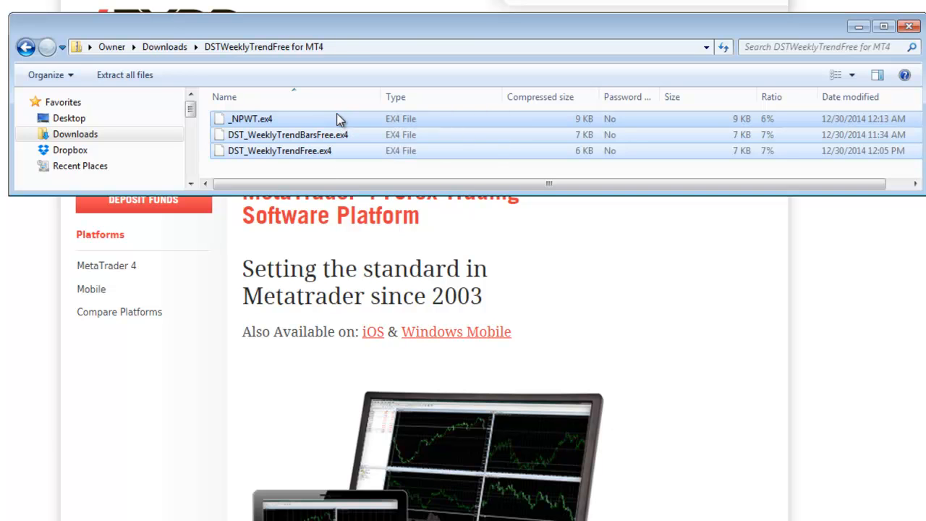
pyautogui.rightClick(333, 125)
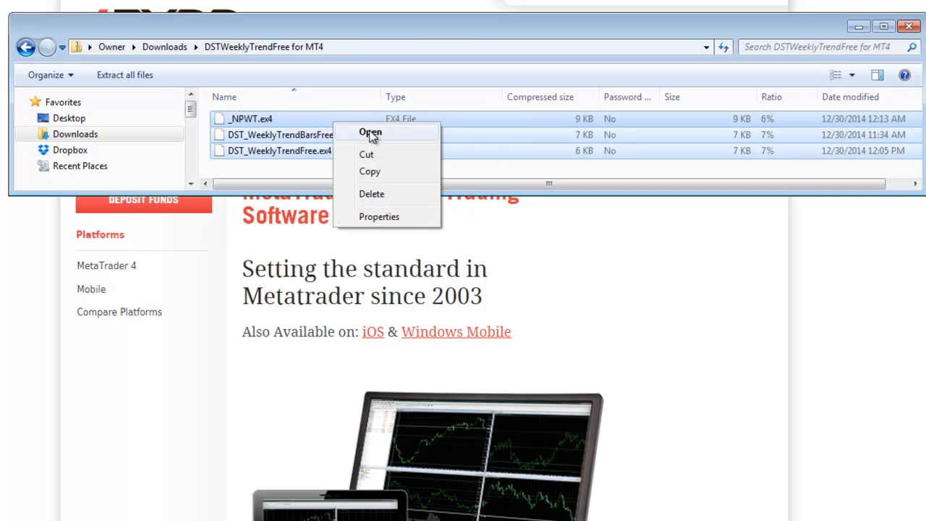
pyautogui.click(370, 171)
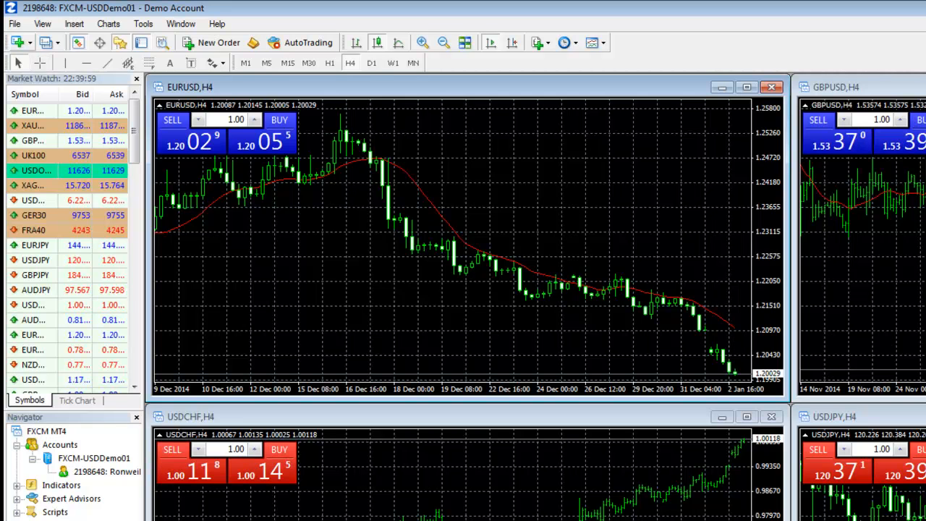
# Switch to MetaTrader 4, open its data folder and go to the Indicators folder inside MQL4
pyautogui.click(14, 23)
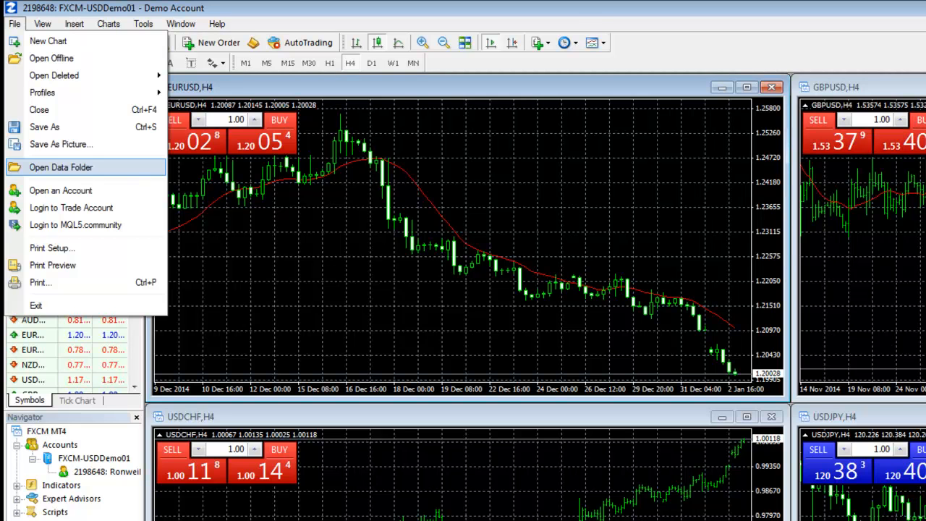
pyautogui.click(61, 167)
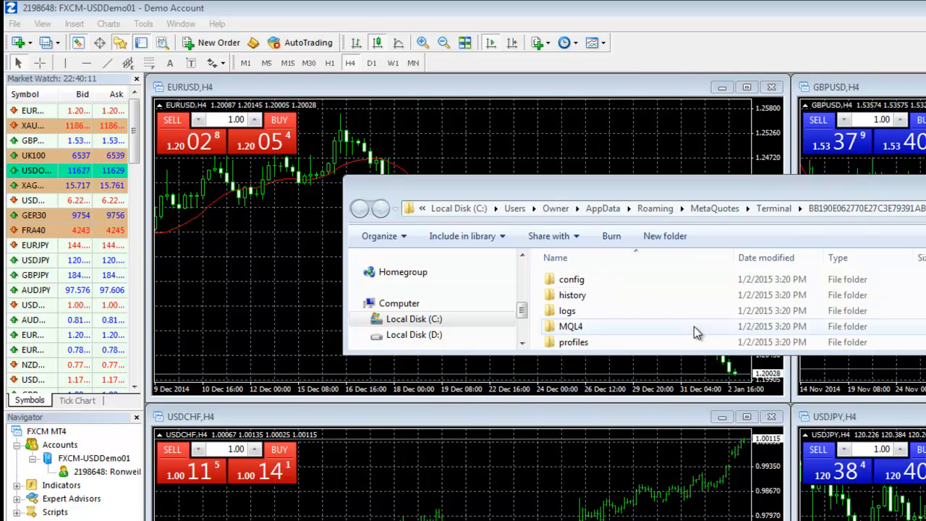
pyautogui.moveTo(696, 355); pyautogui.dragTo(703, 397)
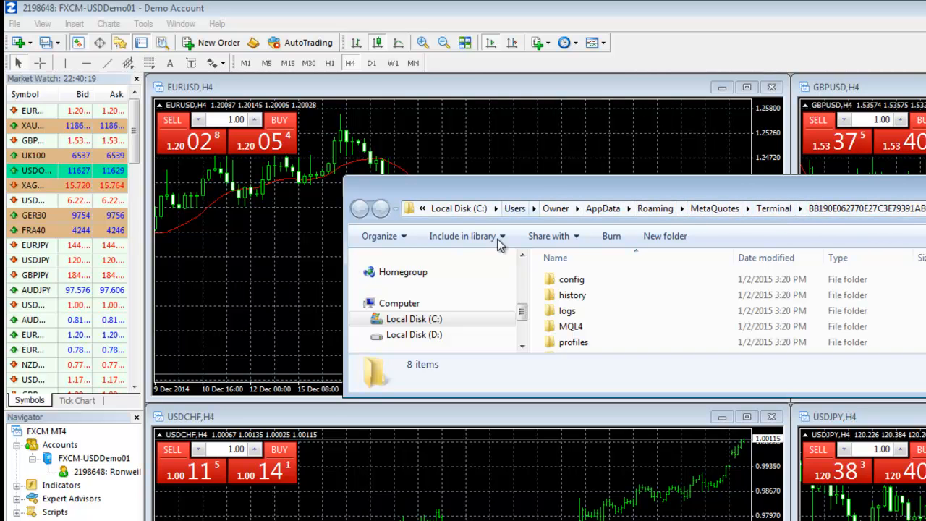
pyautogui.doubleClick(604, 327)
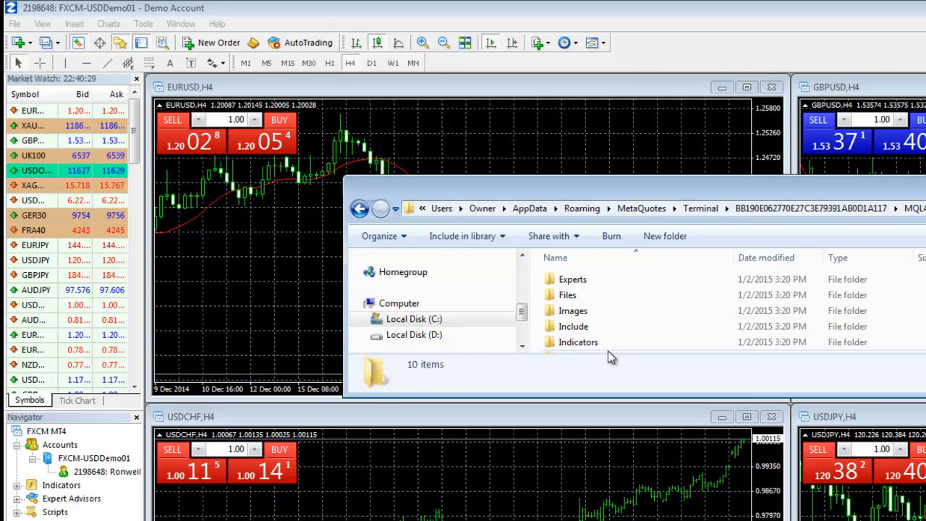
pyautogui.moveTo(655, 349)
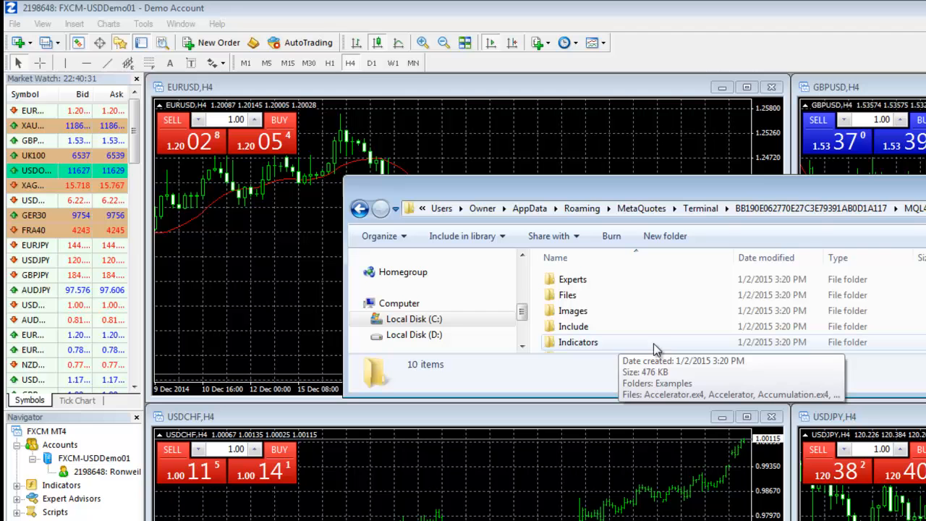
pyautogui.doubleClick(611, 345)
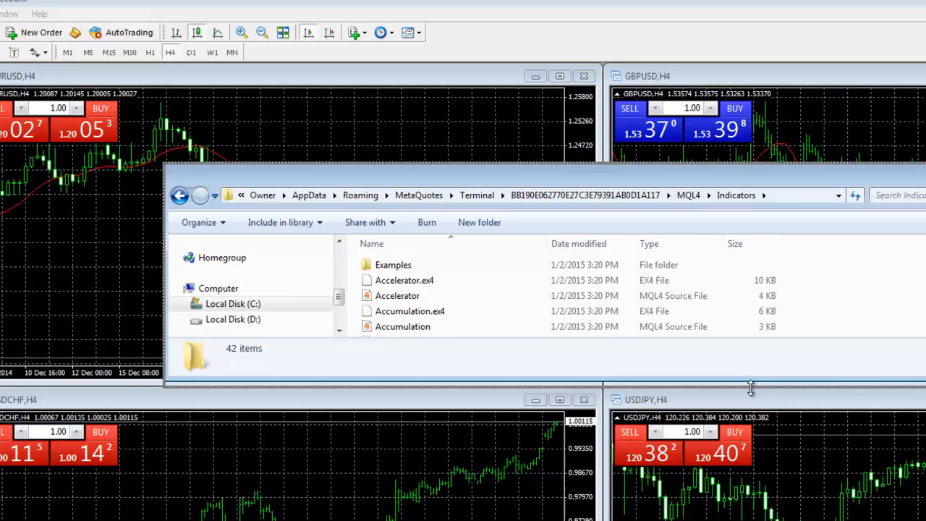
# Enlarge the Indicators folder window and paste the copied EX4 files into the folder
pyautogui.moveTo(750, 386); pyautogui.dragTo(606, 520)
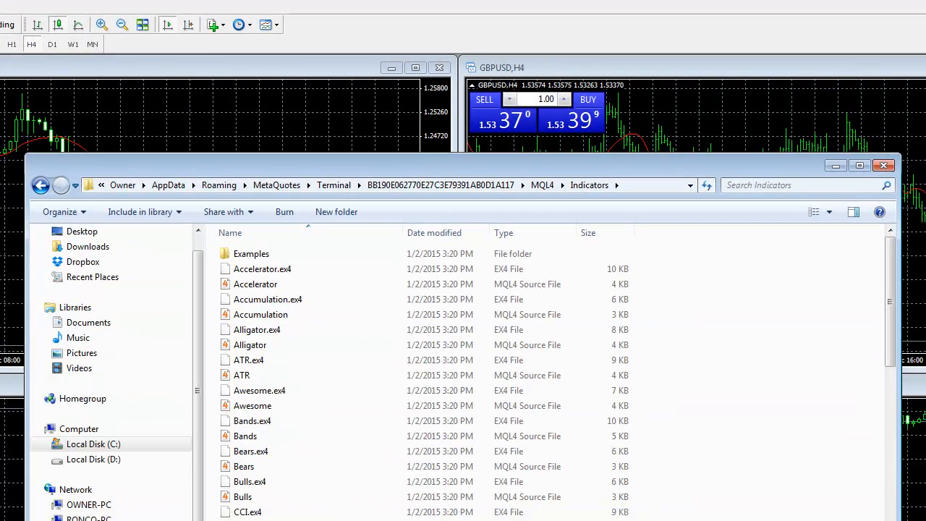
pyautogui.rightClick(725, 279)
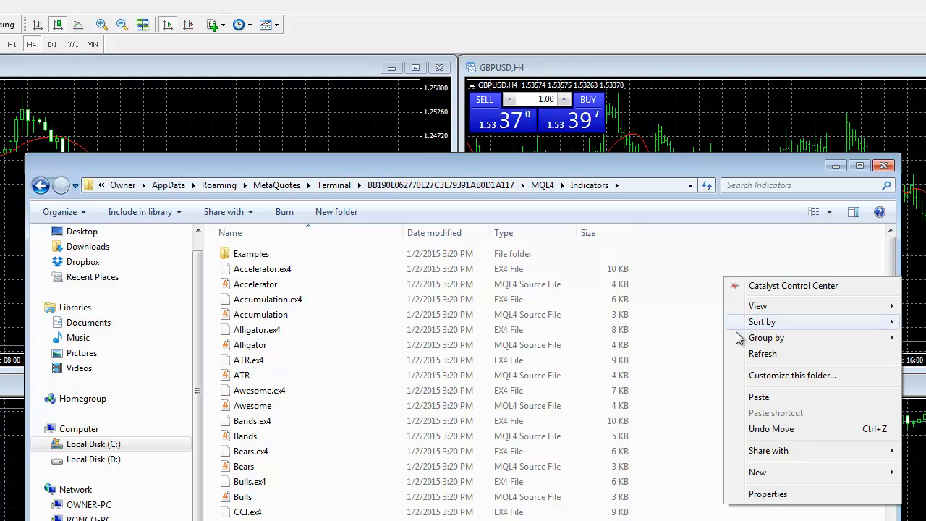
pyautogui.click(758, 398)
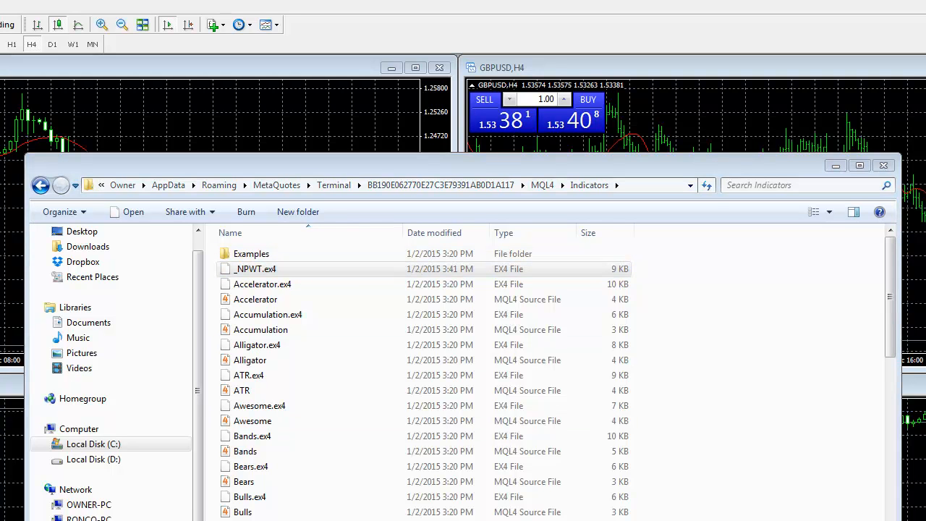
# Copy the three EX4 files from the DSTWeeklyTrendFree for MT4 zip into Indicators again, replacing the existing copies
pyautogui.click(163, 520)
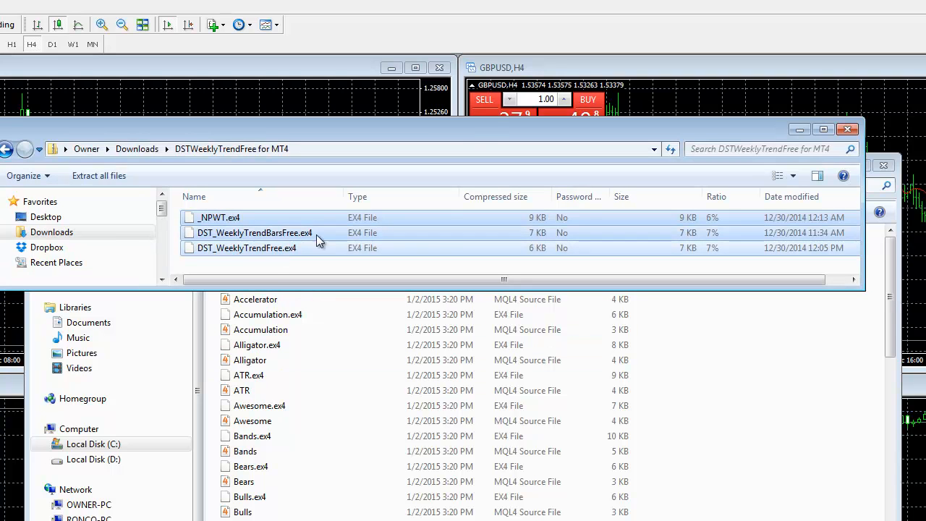
pyautogui.moveTo(487, 132); pyautogui.dragTo(515, 51)
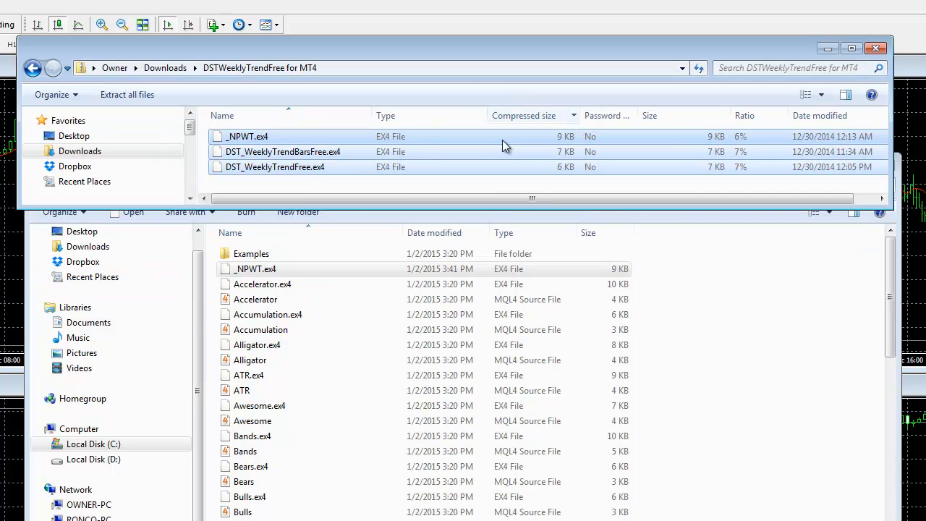
pyautogui.moveTo(434, 135); pyautogui.dragTo(714, 382)
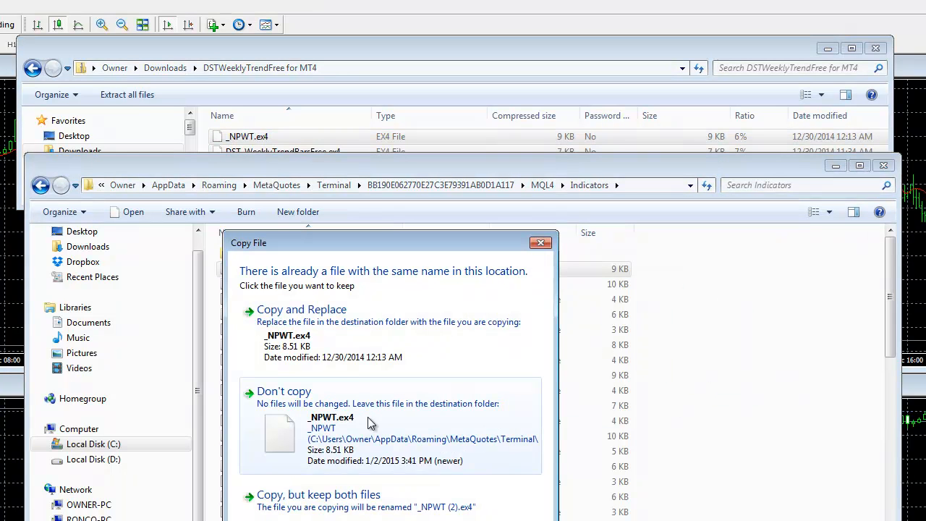
pyautogui.click(298, 340)
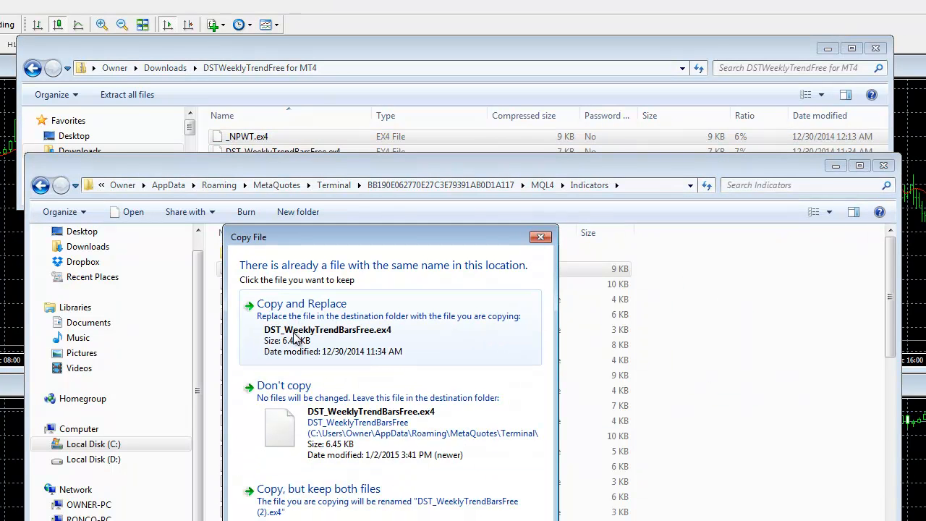
pyautogui.click(303, 313)
pyautogui.click(321, 312)
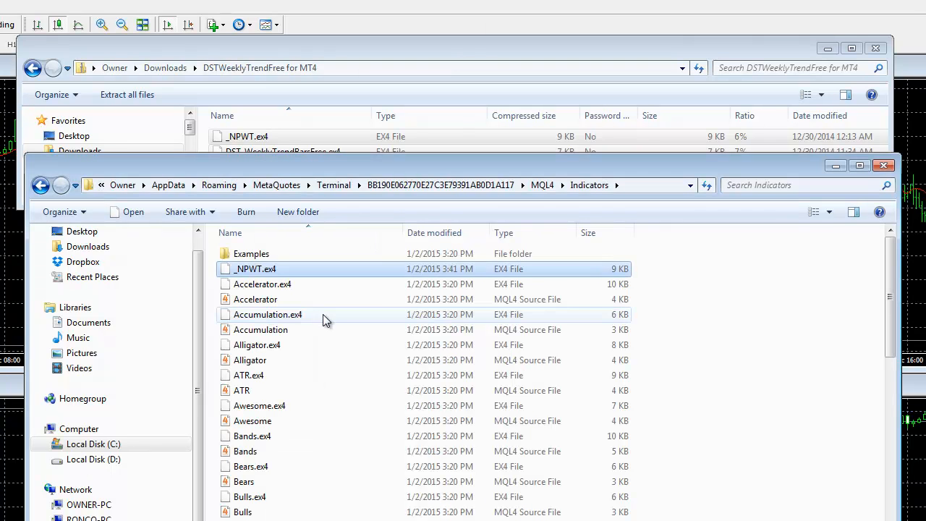
pyautogui.moveTo(366, 160); pyautogui.dragTo(372, 239)
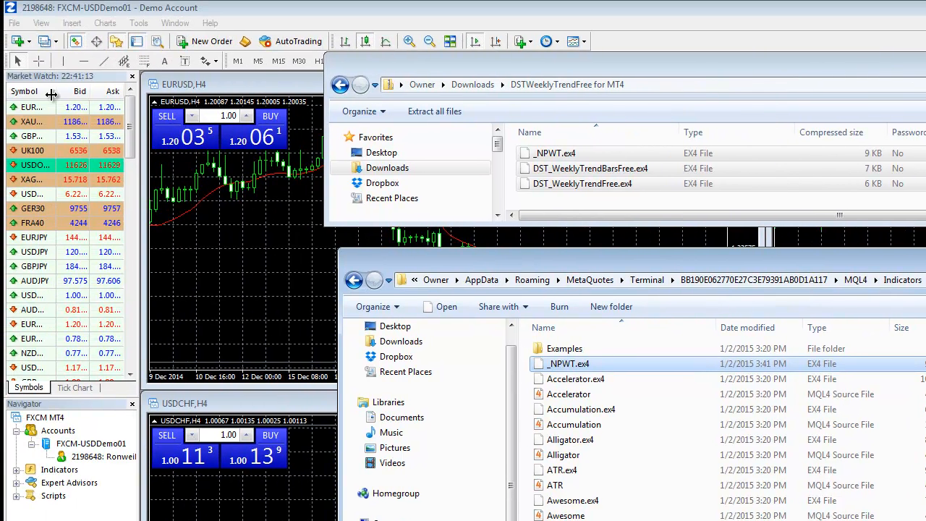
# Reopen the data folder from MetaTrader 4, check the contents of MQL4\Indicators, and return to the charts
pyautogui.click(15, 24)
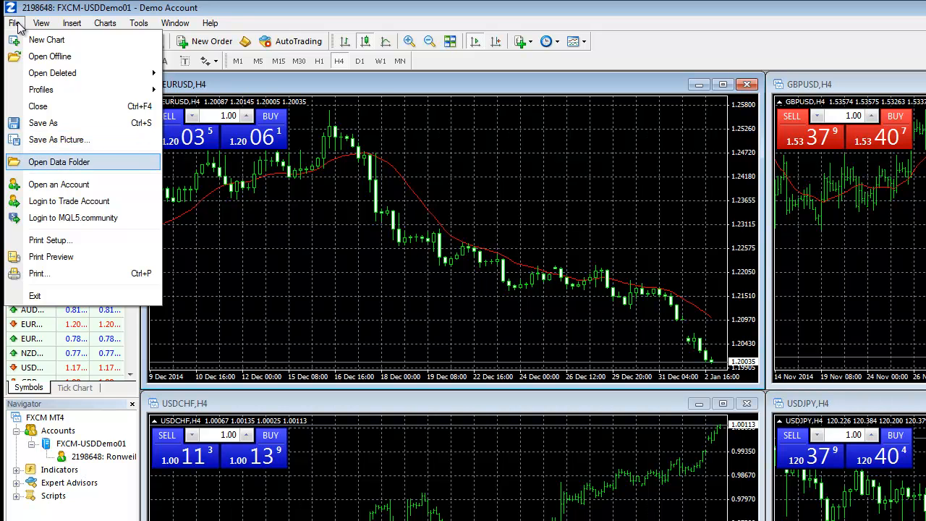
pyautogui.click(58, 162)
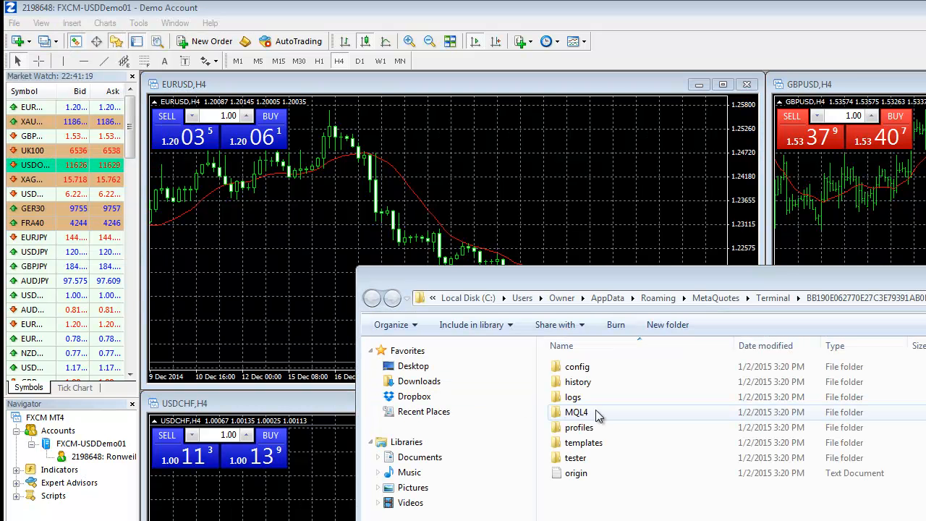
pyautogui.doubleClick(603, 413)
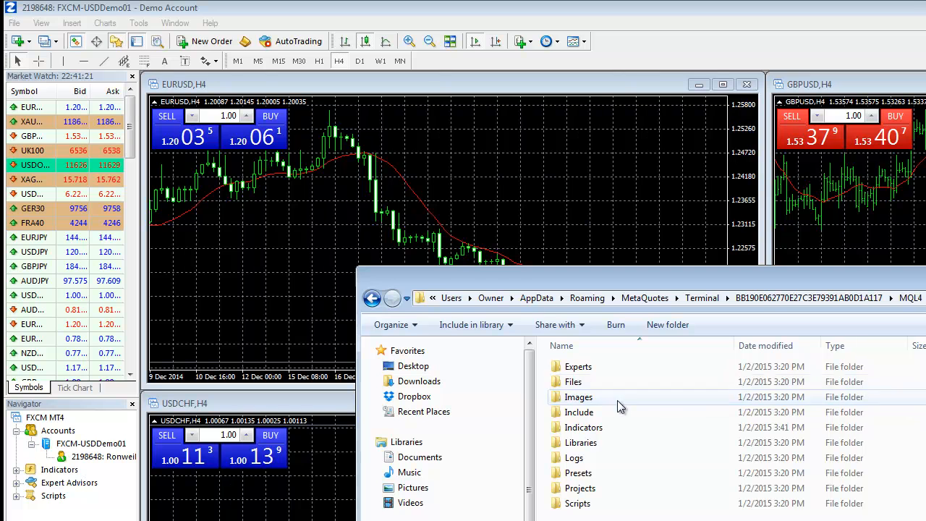
pyautogui.doubleClick(616, 431)
pyautogui.moveTo(890, 283); pyautogui.dragTo(802, 170)
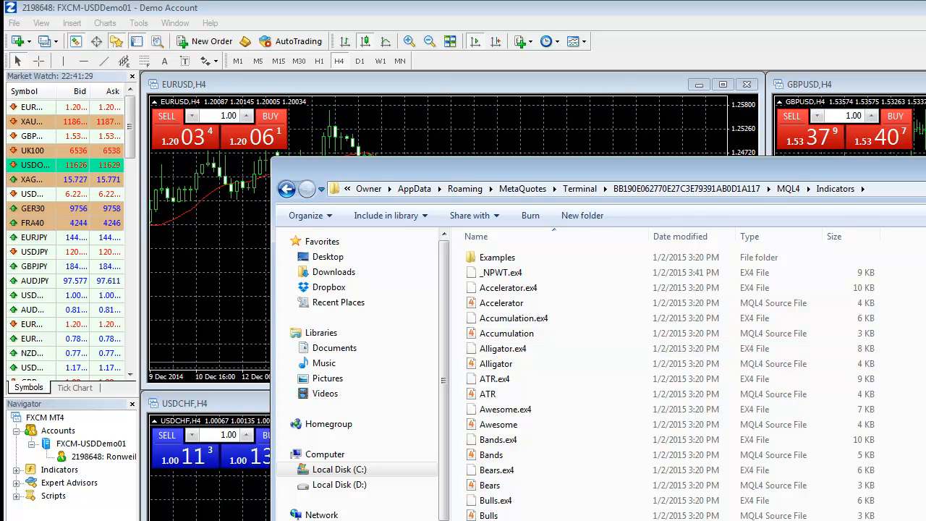
pyautogui.click(535, 519)
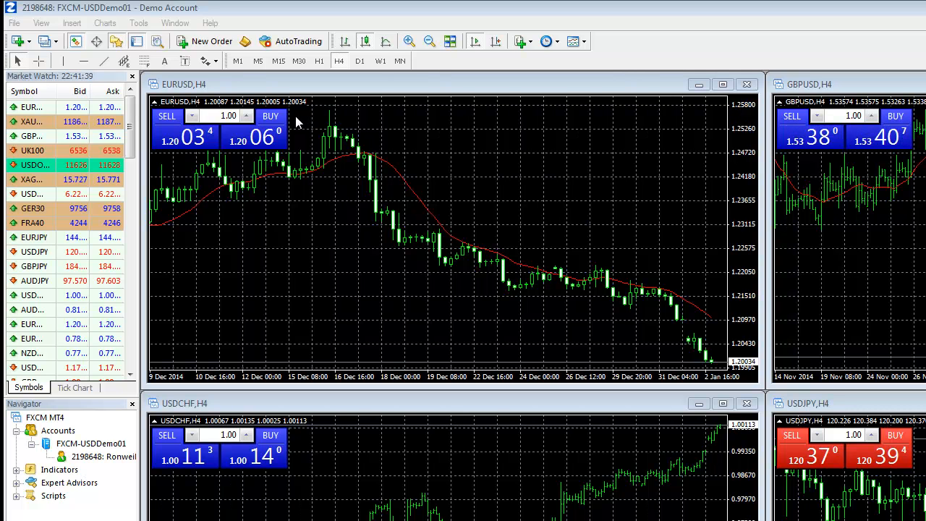
# Switch the EURUSD chart to the weekly timeframe and maximize it
pyautogui.click(380, 62)
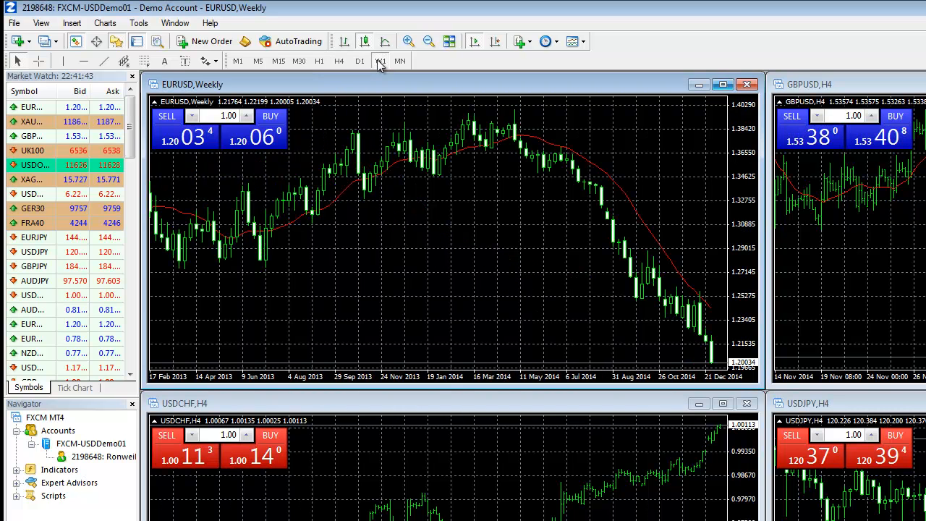
pyautogui.doubleClick(381, 84)
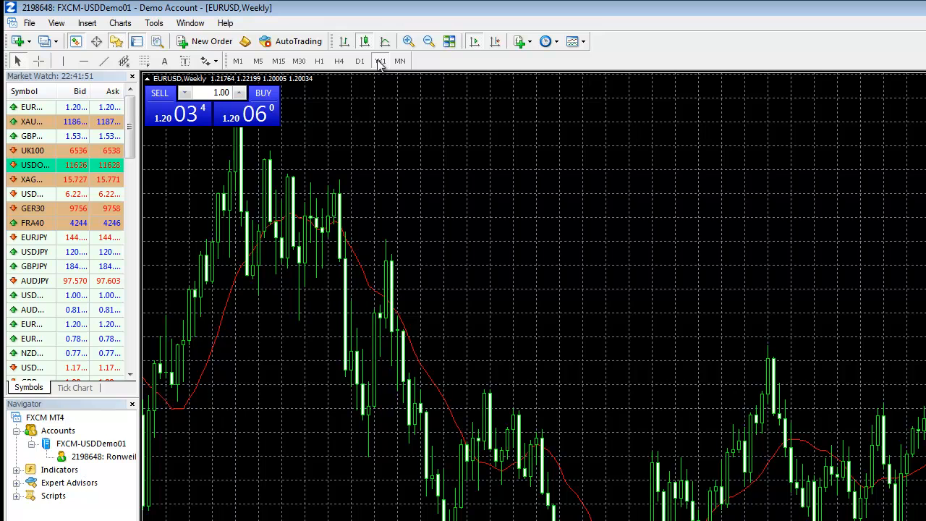
# Delete the Moving Average from the EURUSD weekly chart's indicators list and close the list
pyautogui.rightClick(636, 139)
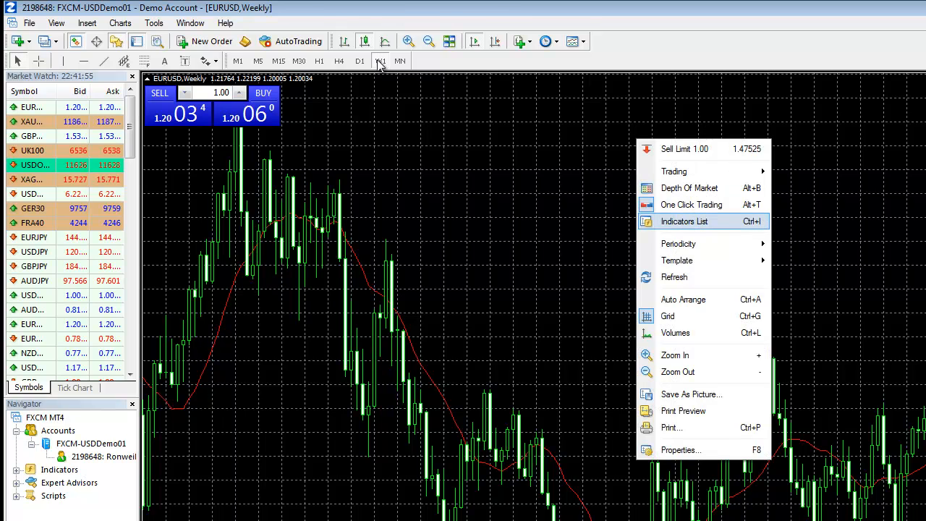
pyautogui.click(684, 221)
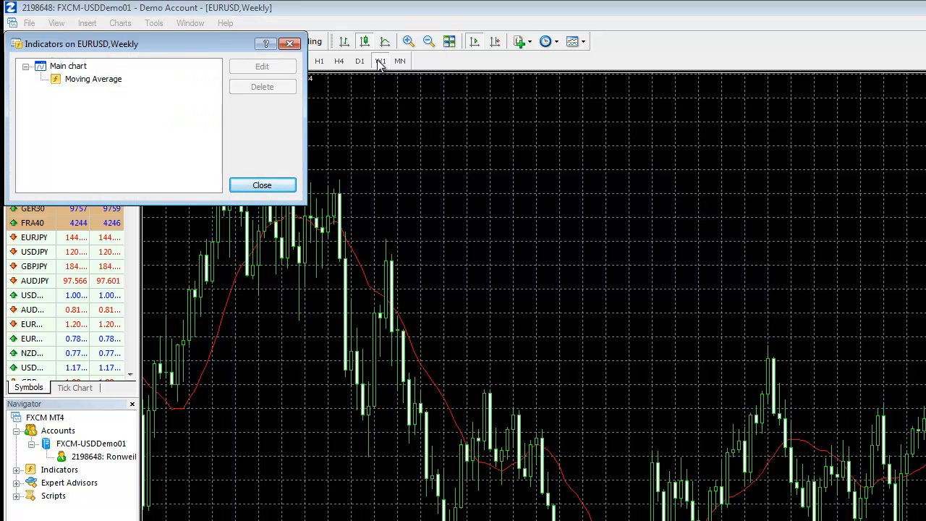
pyautogui.click(93, 79)
pyautogui.click(262, 86)
pyautogui.moveTo(145, 43); pyautogui.dragTo(599, 154)
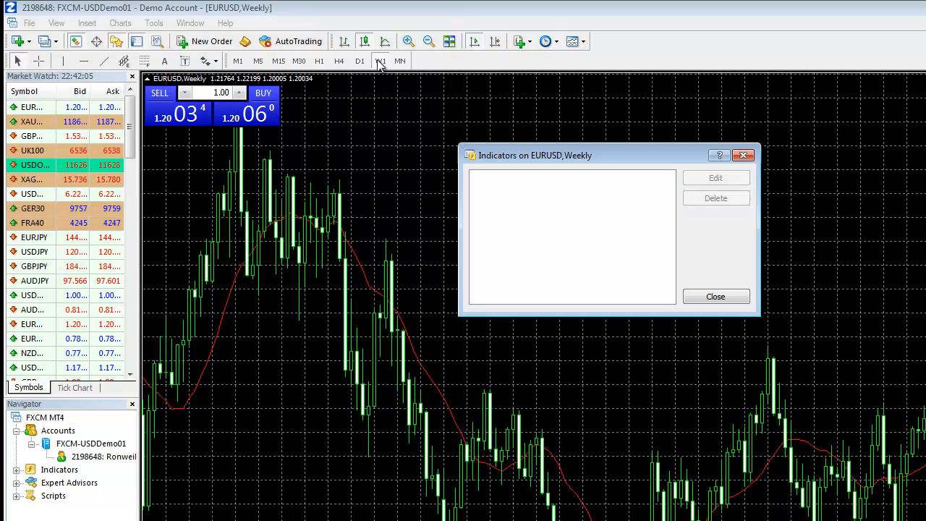
pyautogui.click(743, 155)
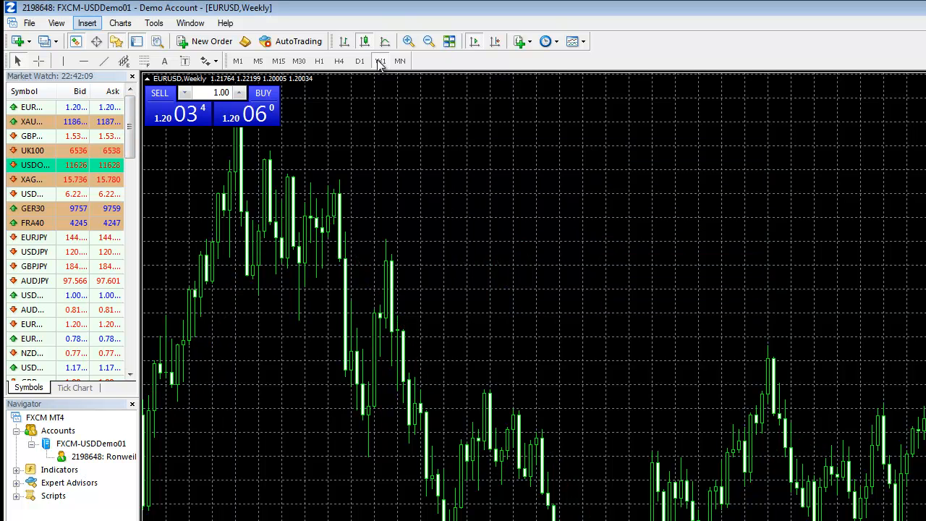
# Look through the list of custom indicators available for the EURUSD weekly chart for the DST indicators
pyautogui.click(86, 23)
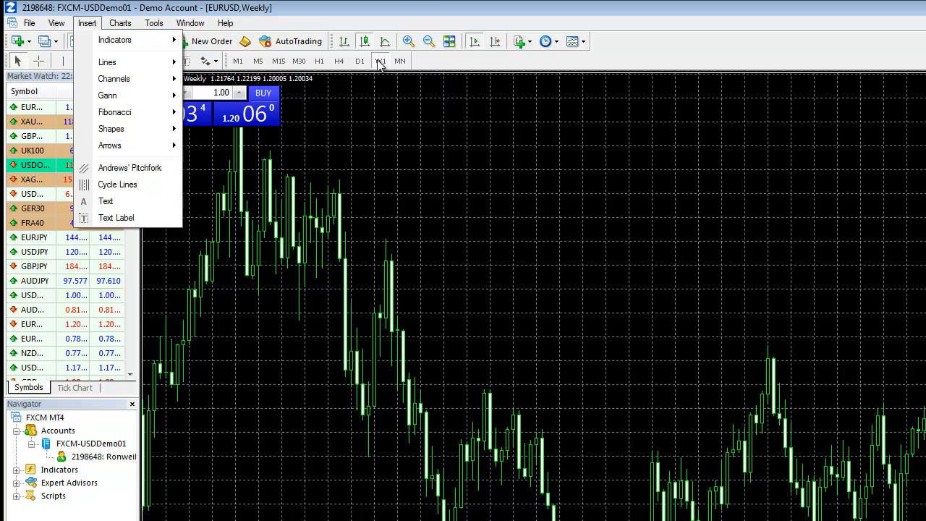
pyautogui.moveTo(116, 40)
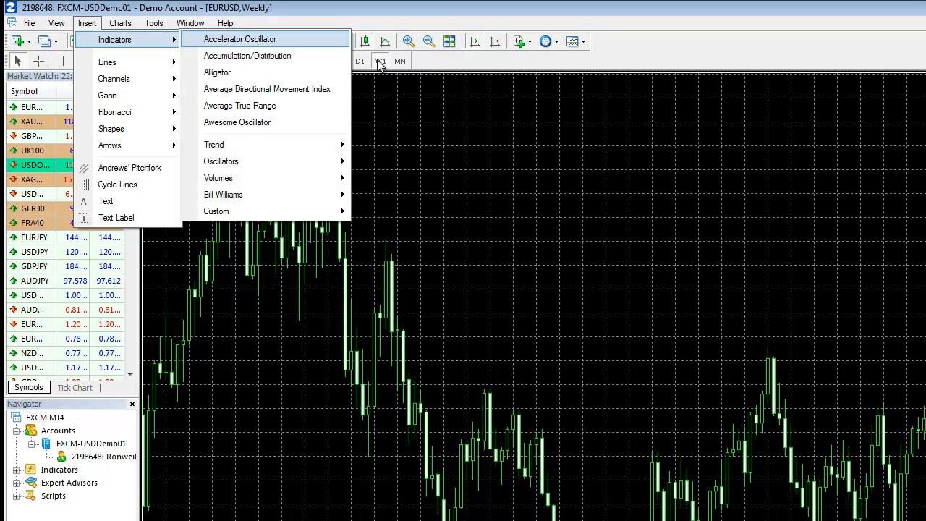
pyautogui.moveTo(216, 211)
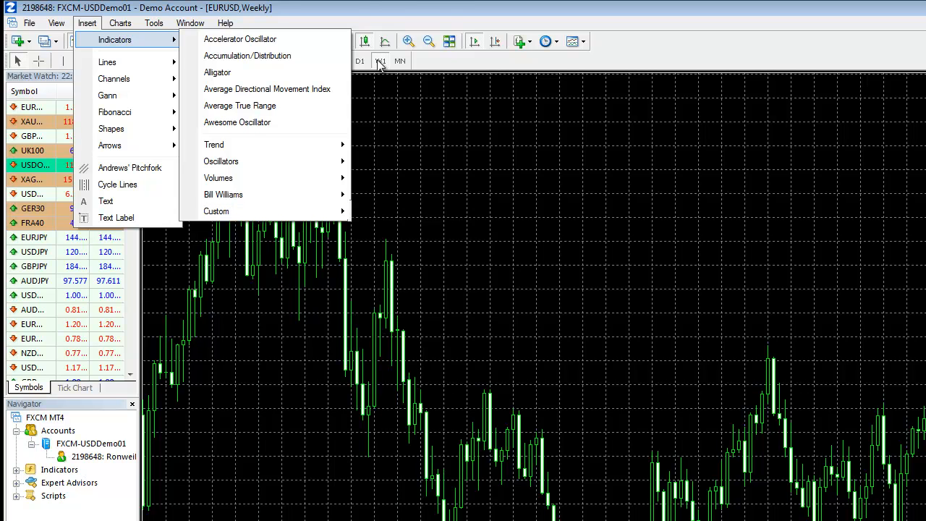
pyautogui.press('Down')
pyautogui.press('Down')
pyautogui.press('Down')
pyautogui.press('Down')
pyautogui.press('Down')
pyautogui.press('Down')
pyautogui.press('Down')
pyautogui.press('Down')
pyautogui.press('Down')
pyautogui.press('Down')
pyautogui.press('Down')
pyautogui.press('Down')
pyautogui.press('Down')
pyautogui.press('Down')
pyautogui.press('Down')
pyautogui.press('Down')
pyautogui.press('Down')
pyautogui.press('Down')
pyautogui.press('Down')
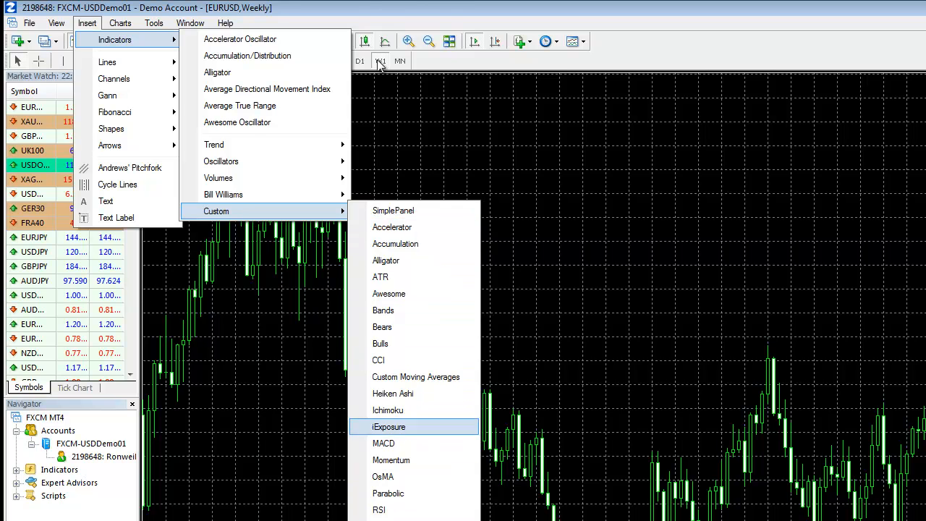
pyautogui.press('Down')
pyautogui.press('Down')
pyautogui.press('Down')
pyautogui.press('Down')
pyautogui.press('Down')
pyautogui.press('Down')
pyautogui.press('Down')
pyautogui.press('Down')
pyautogui.press('Down')
pyautogui.press('Down')
pyautogui.press('Down')
pyautogui.press('Down')
pyautogui.press('Down')
pyautogui.press('Down')
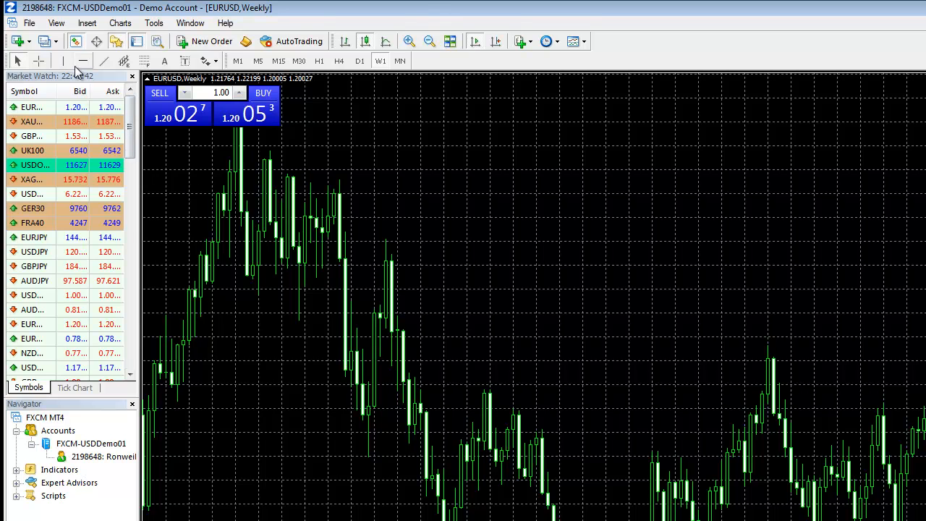
# Add the custom indicator DST_WeeklyTrendBarsFree to the EURUSD weekly chart with its default settings
pyautogui.click(87, 22)
pyautogui.moveTo(91, 45)
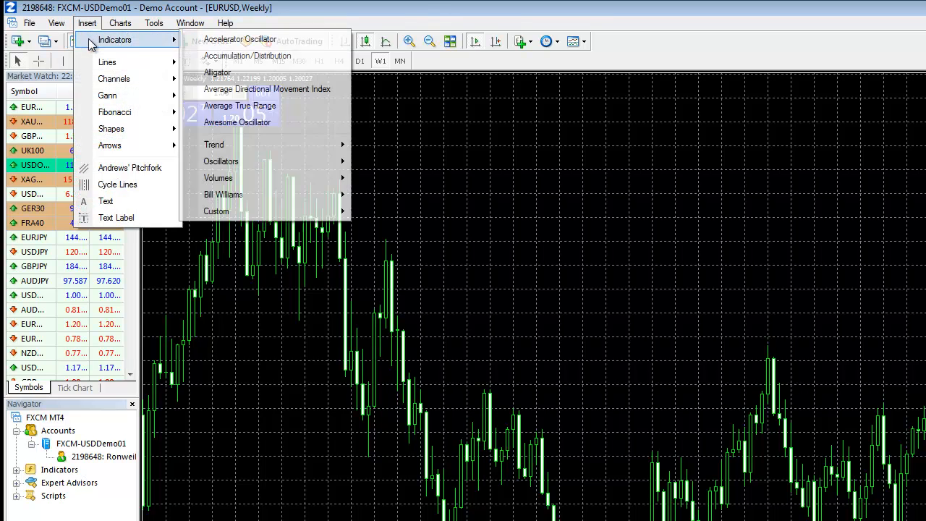
pyautogui.moveTo(257, 211)
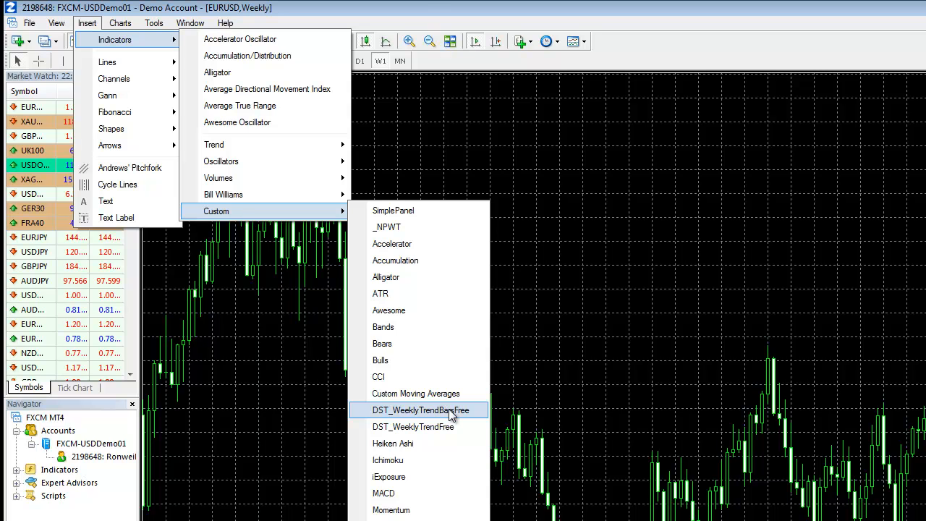
pyautogui.click(450, 411)
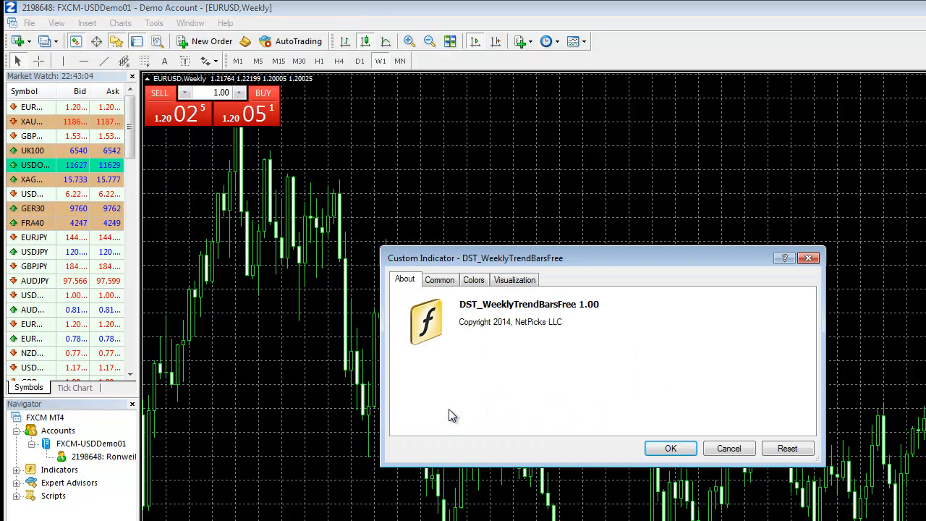
pyautogui.click(671, 450)
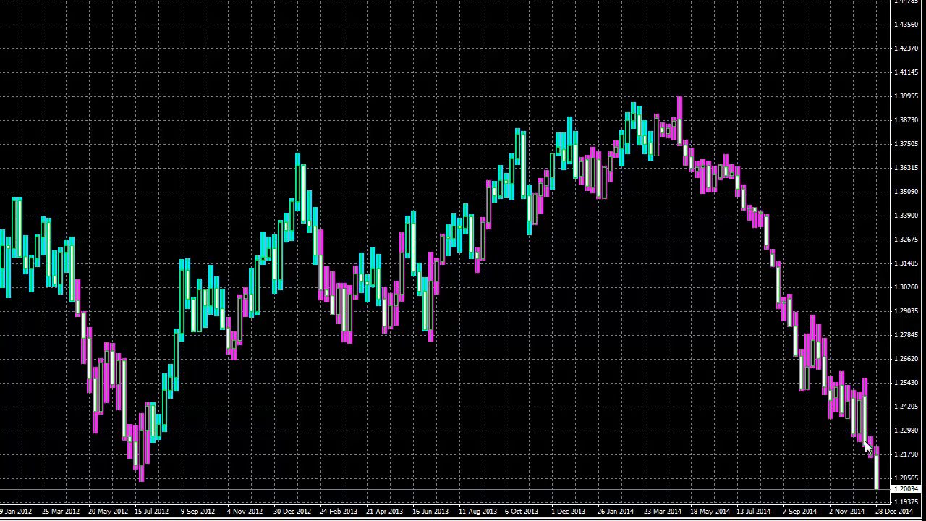
# Check which indicators are applied to the EURUSD weekly chart and close the list
pyautogui.rightClick(207, 9)
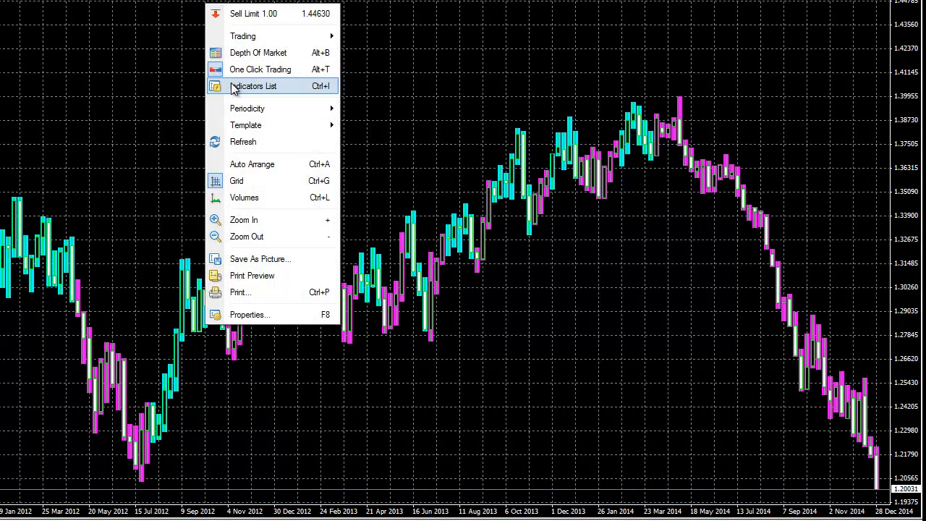
pyautogui.click(253, 86)
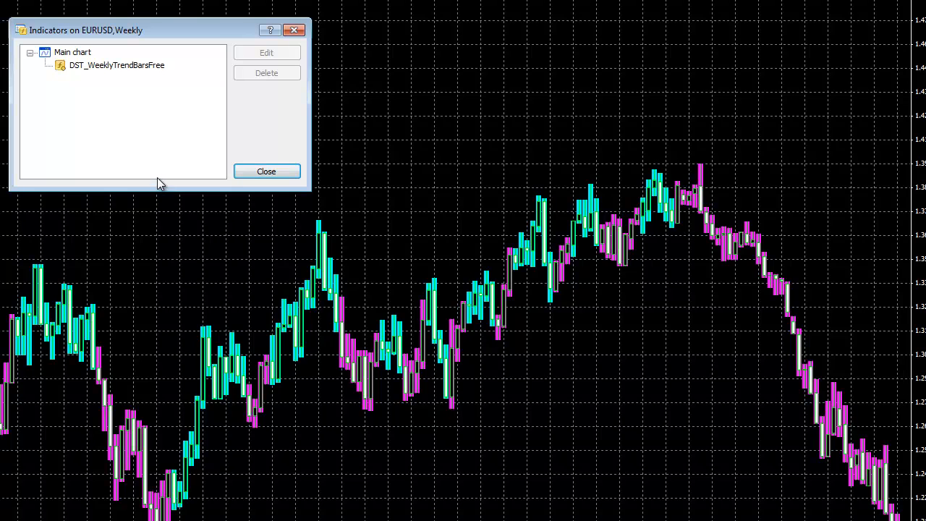
pyautogui.click(264, 172)
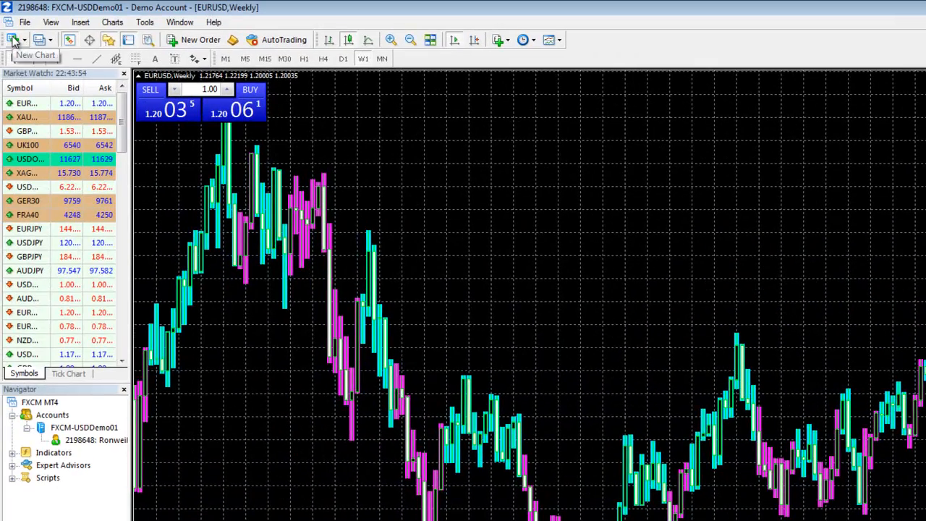
# Open a new EURUSD chart and set its timeframe to H4
pyautogui.click(13, 40)
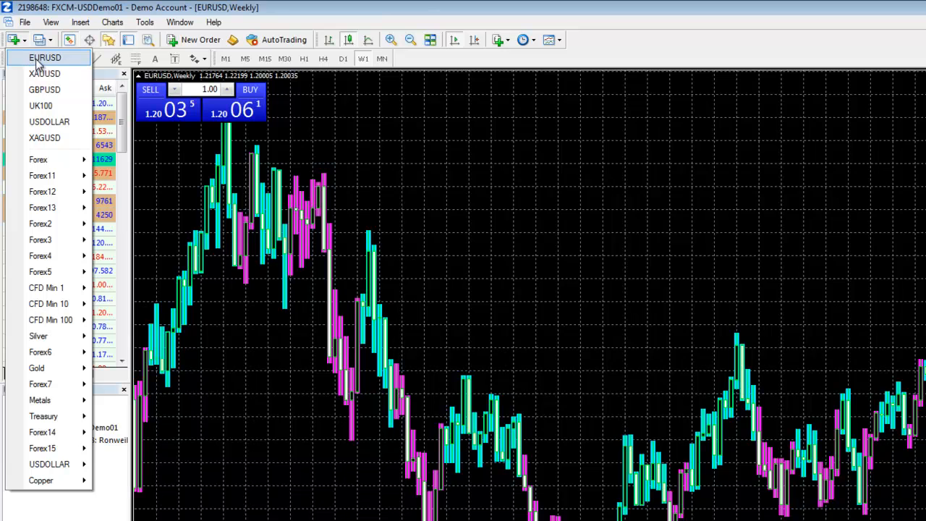
pyautogui.click(35, 58)
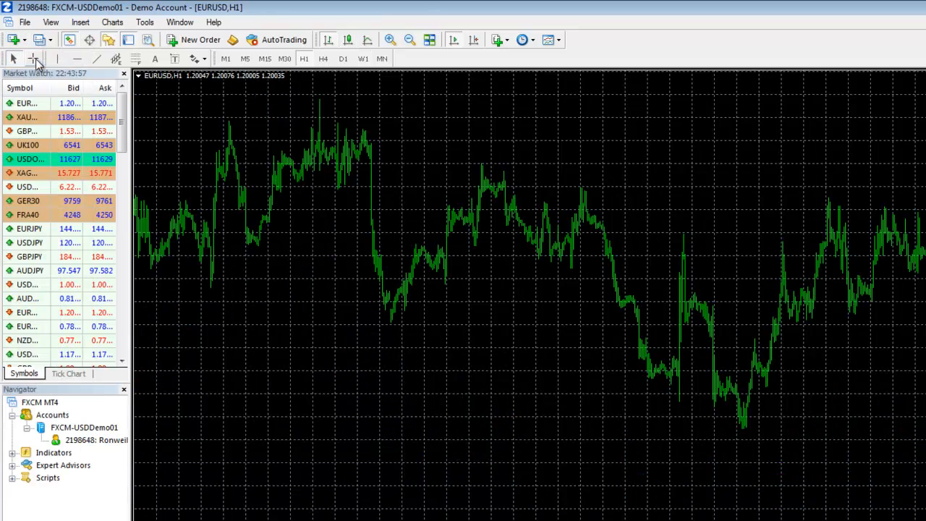
pyautogui.click(324, 61)
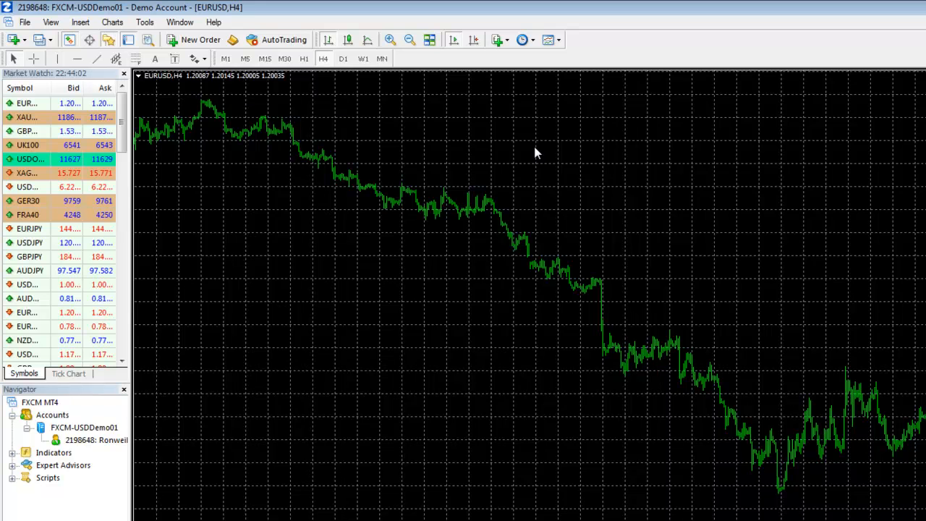
# Add the custom indicator DST_WeeklyTrendFree to the EURUSD H4 chart with its default settings
pyautogui.rightClick(698, 158)
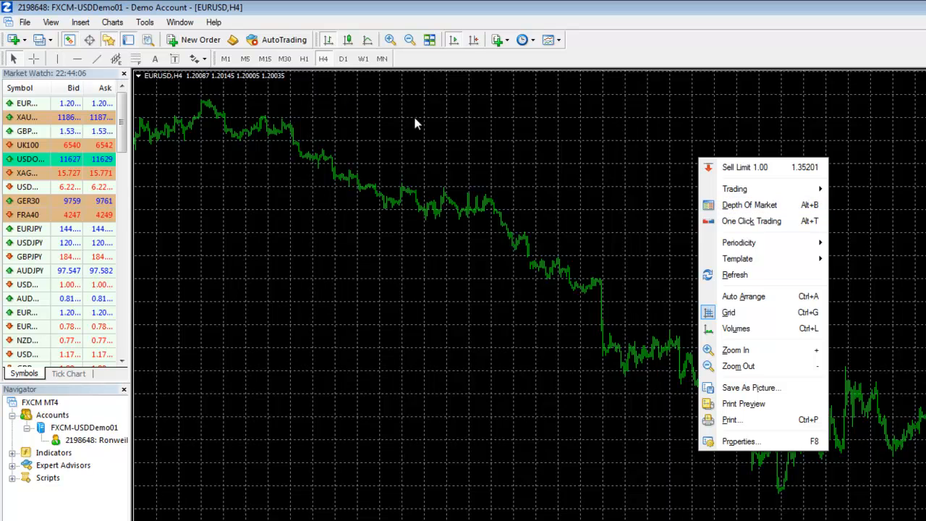
pyautogui.click(82, 23)
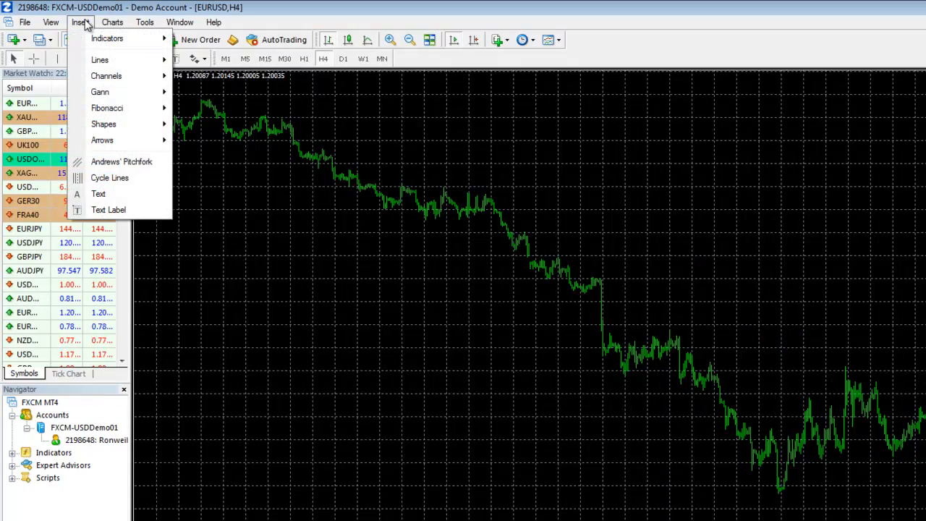
pyautogui.moveTo(96, 41)
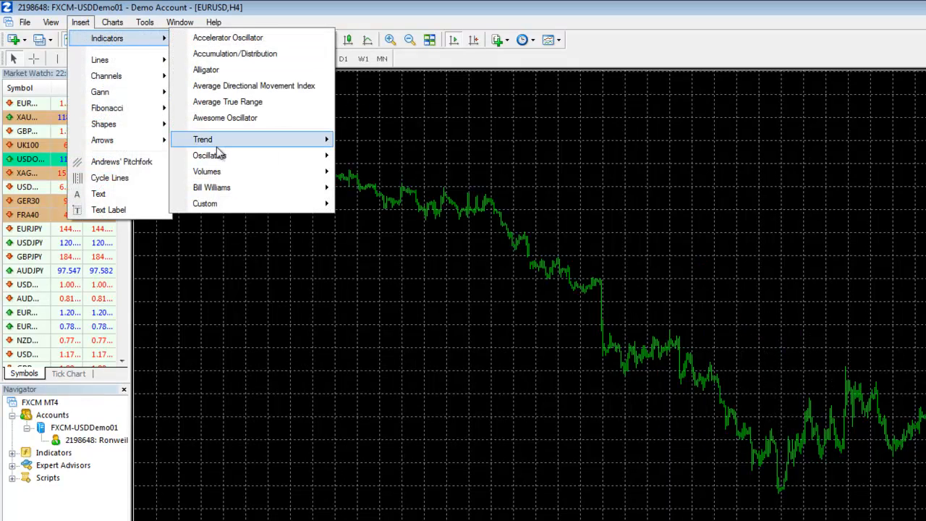
pyautogui.moveTo(222, 208)
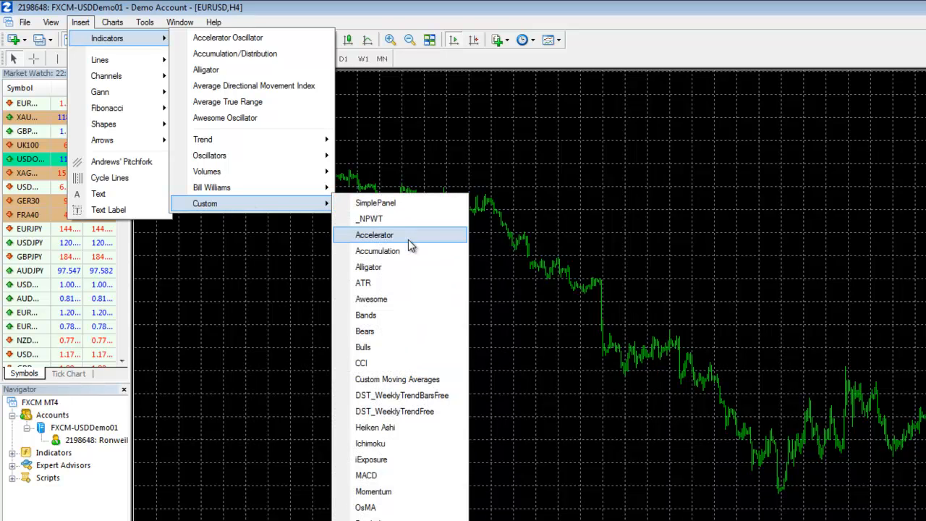
pyautogui.click(430, 409)
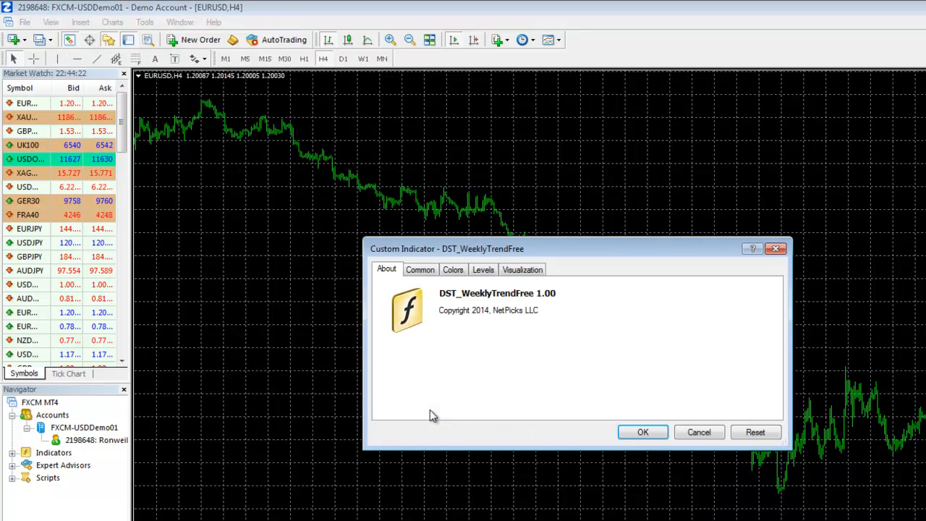
pyautogui.click(640, 433)
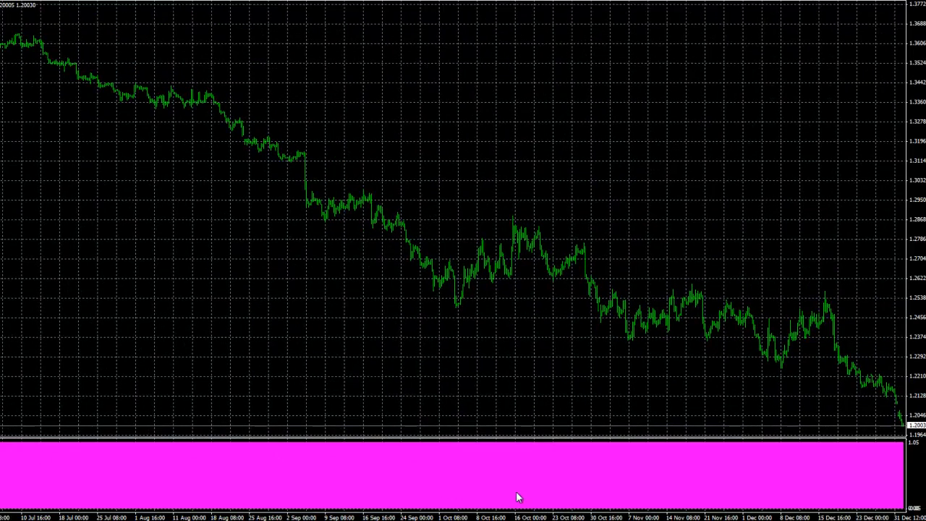
# Examine the weekly trend band below the EURUSD H4 prices across the chart's history
pyautogui.press('Left')
pyautogui.press('Left')
pyautogui.press('Left')
pyautogui.press('Left')
pyautogui.press('Left')
pyautogui.press('Left')
pyautogui.press('Left')
pyautogui.press('Left')
pyautogui.press('Left')
pyautogui.press('Left')
pyautogui.press('Left')
pyautogui.press('Left')
pyautogui.press('Left')
pyautogui.press('Left')
pyautogui.press('Left')
pyautogui.press('Left')
pyautogui.press('Left')
pyautogui.press('Left')
pyautogui.press('Left')
pyautogui.press('Left')
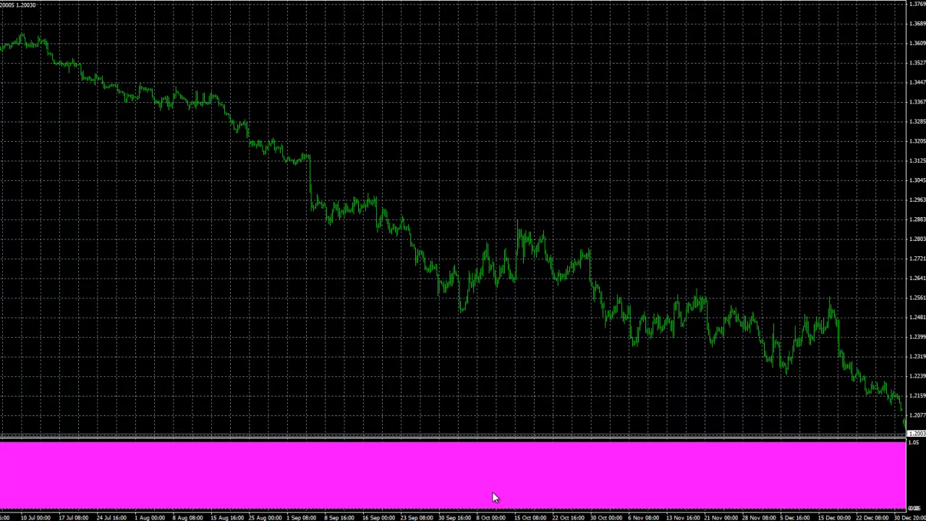
pyautogui.press('Right')
pyautogui.press('Right')
pyautogui.press('Right')
pyautogui.press('Right')
pyautogui.press('Right')
pyautogui.press('Right')
pyautogui.press('Right')
pyautogui.press('Right')
pyautogui.press('Right')
pyautogui.press('Right')
pyautogui.press('Right')
pyautogui.press('Right')
pyautogui.press('Right')
pyautogui.press('Right')
pyautogui.press('Right')
pyautogui.press('Right')
pyautogui.press('Right')
pyautogui.press('Right')
pyautogui.press('Right')
pyautogui.press('Right')
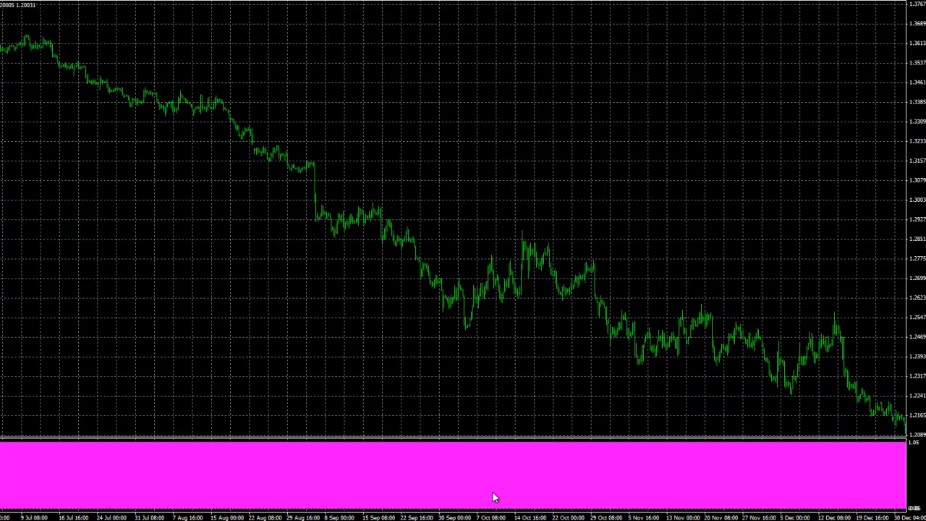
pyautogui.press('Left')
pyautogui.press('Left')
pyautogui.press('Left')
pyautogui.press('Left')
pyautogui.press('Left')
pyautogui.press('Left')
pyautogui.press('Left')
pyautogui.press('Left')
pyautogui.press('Left')
pyautogui.press('Left')
pyautogui.press('Left')
pyautogui.press('Left')
pyautogui.press('Left')
pyautogui.press('Left')
pyautogui.press('Left')
pyautogui.press('Left')
pyautogui.press('Left')
pyautogui.press('Left')
pyautogui.press('Left')
pyautogui.press('Left')
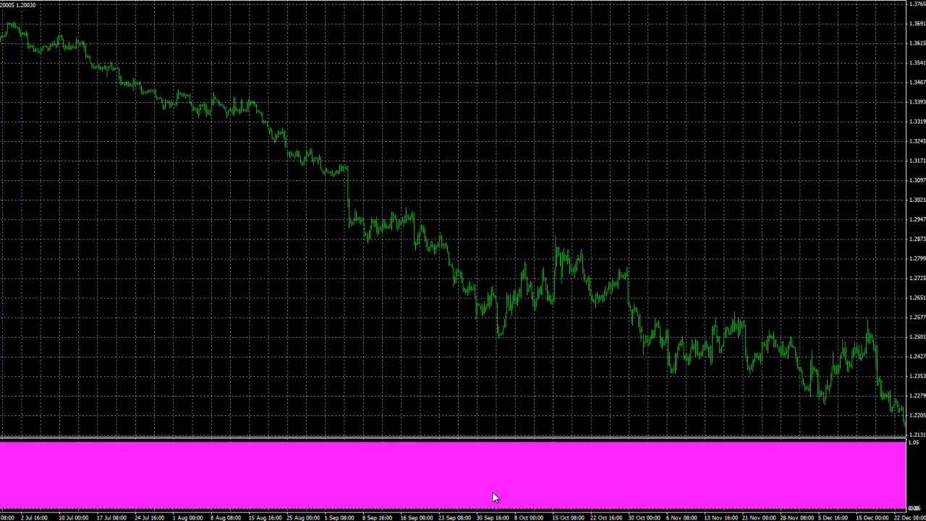
pyautogui.press('Right')
pyautogui.press('Right')
pyautogui.press('Right')
pyautogui.press('Right')
pyautogui.press('Right')
pyautogui.press('Right')
pyautogui.press('Right')
pyautogui.press('Right')
pyautogui.press('Right')
pyautogui.press('Right')
pyautogui.press('Right')
pyautogui.press('Right')
pyautogui.press('Right')
pyautogui.press('Right')
pyautogui.press('Right')
pyautogui.press('Right')
pyautogui.press('Right')
pyautogui.press('Right')
pyautogui.press('Right')
pyautogui.press('Right')
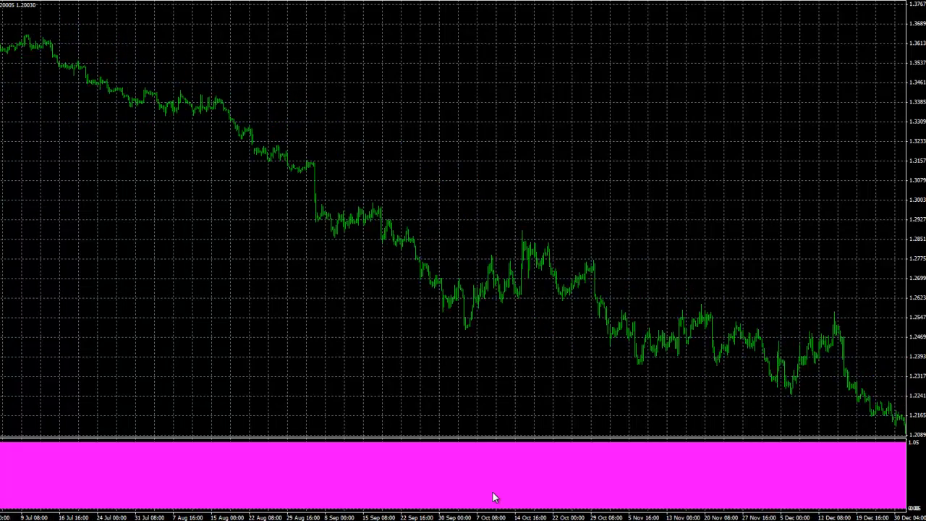
pyautogui.scroll(5, 495, 497)
pyautogui.scroll(-8, 495, 498)
pyautogui.scroll(5, 495, 497)
pyautogui.scroll(-6, 495, 497)
pyautogui.scroll(5, 495, 498)
pyautogui.scroll(-6, 495, 498)
pyautogui.scroll(6, 495, 498)
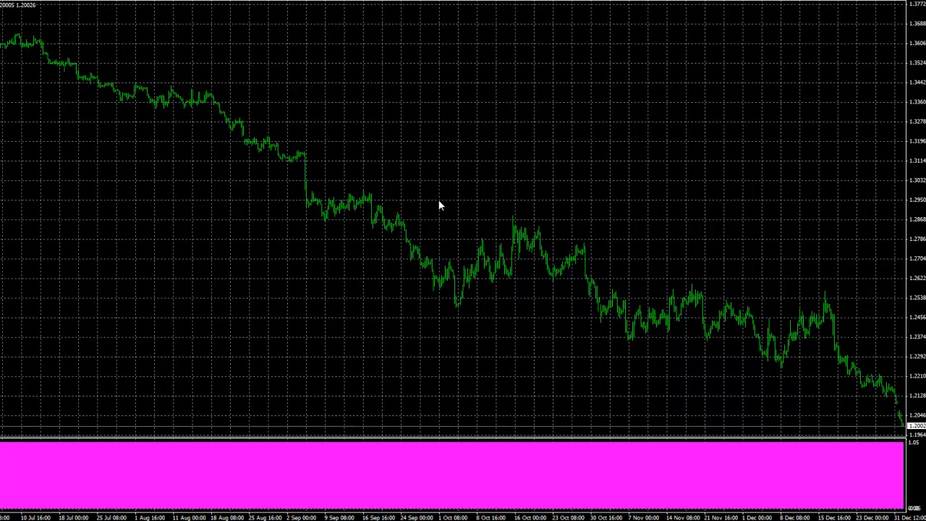
# Save the EURUSD H4 chart setup as a template named DST4hour
pyautogui.rightClick(383, 87)
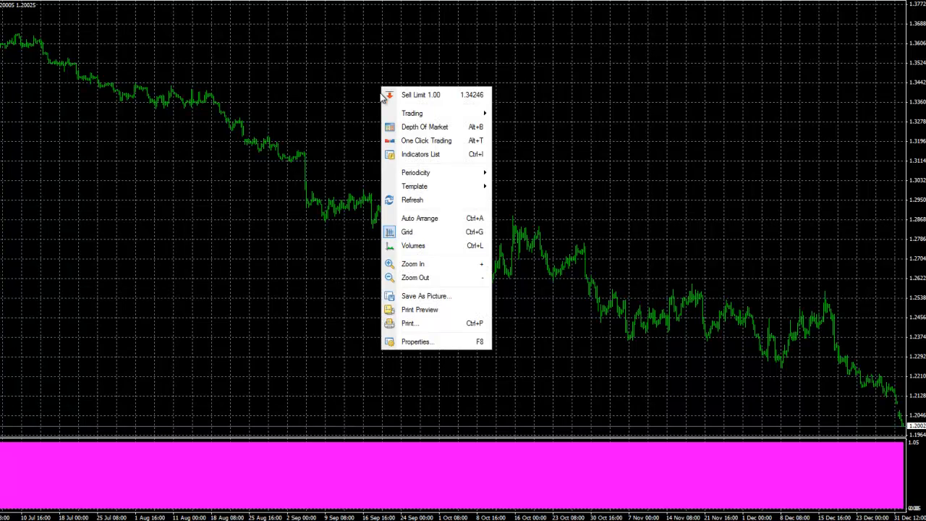
pyautogui.moveTo(411, 189)
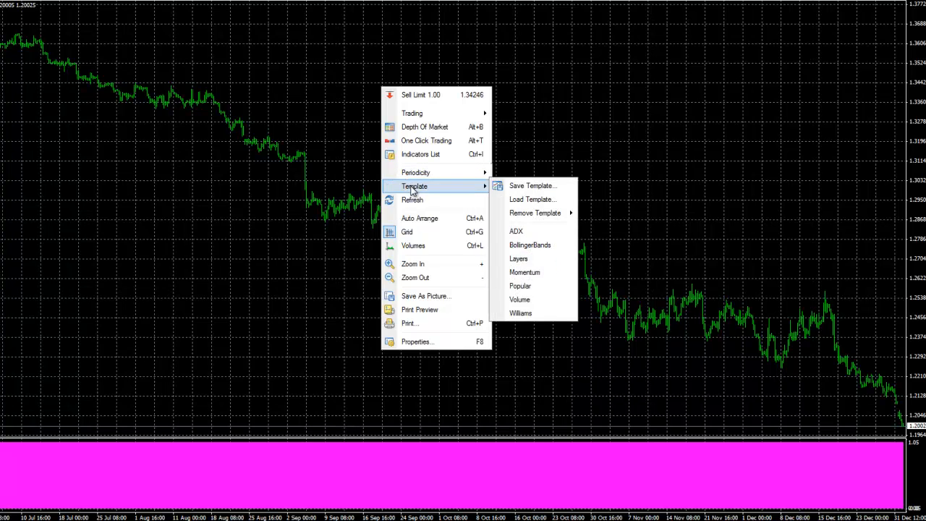
pyautogui.click(525, 187)
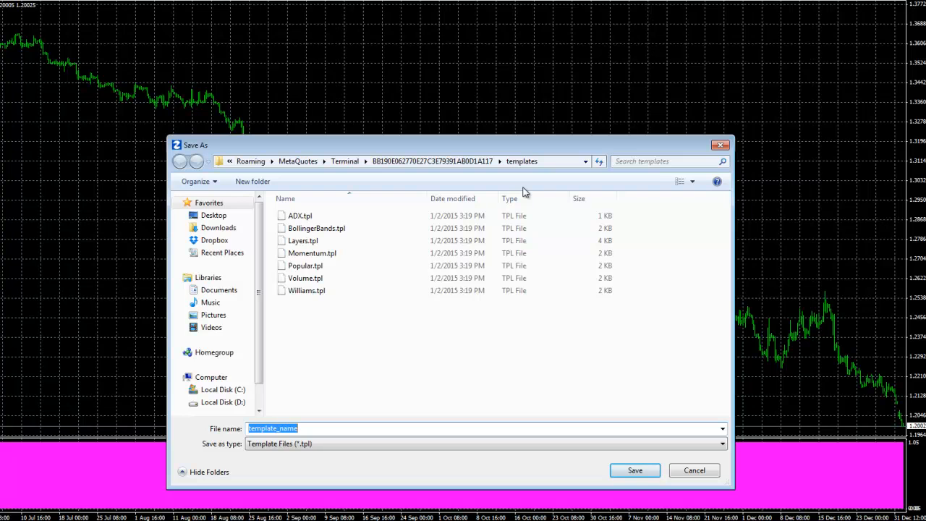
pyautogui.write('DST')
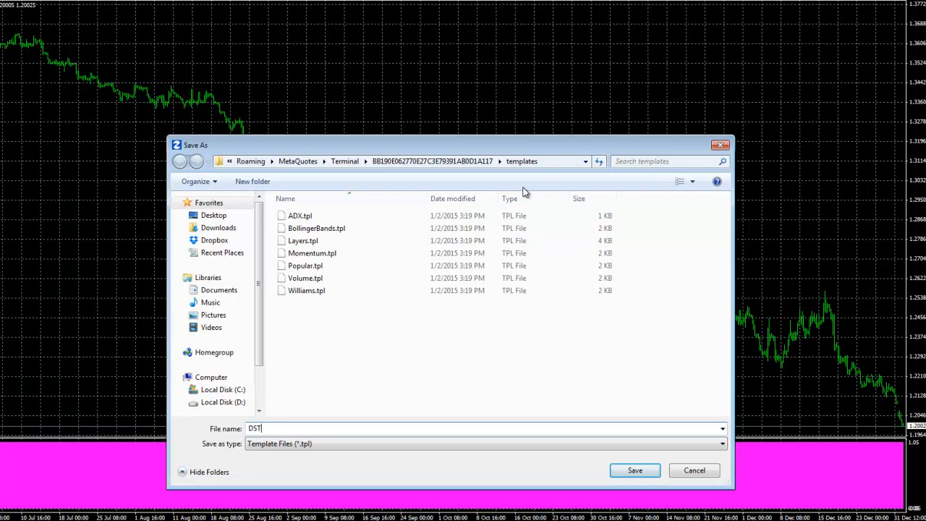
pyautogui.write('4hour')
pyautogui.click(629, 472)
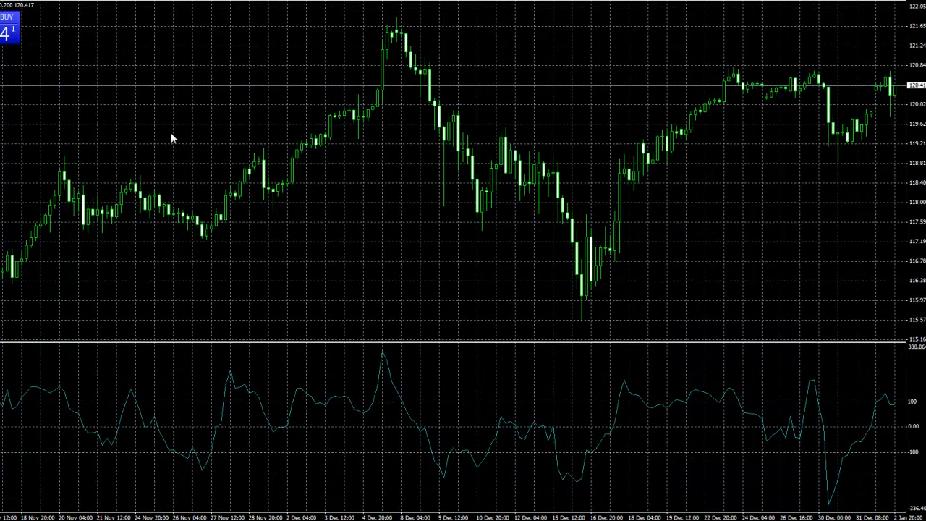
# Apply the DST4hour template to the USDJPY four-hour chart
pyautogui.rightClick(216, 53)
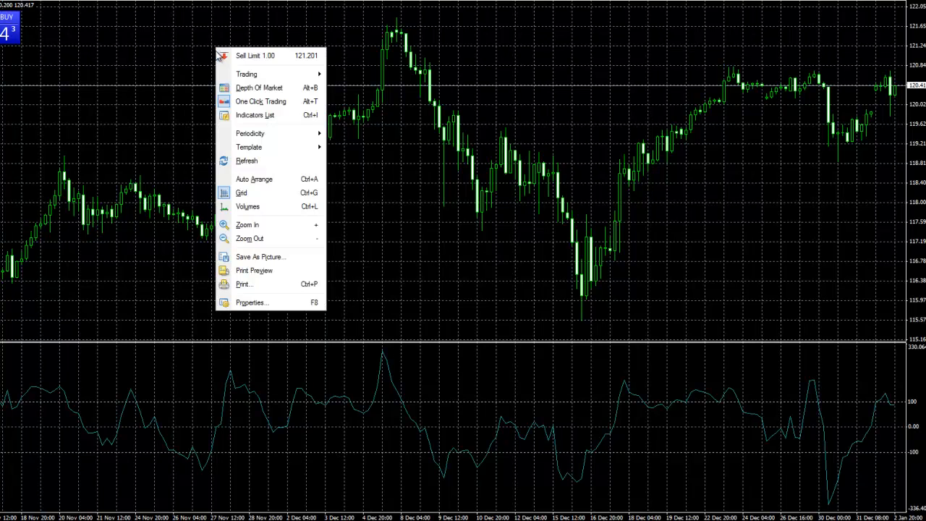
pyautogui.moveTo(241, 150)
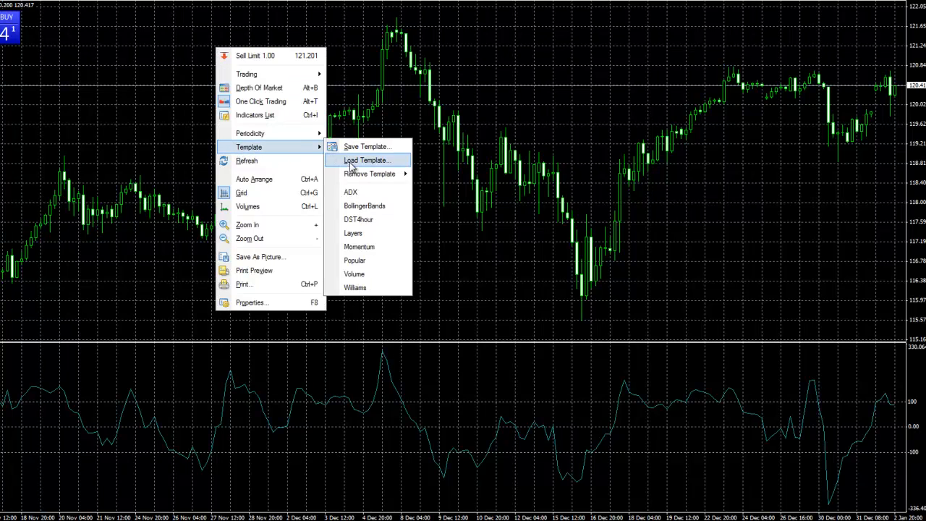
pyautogui.click(369, 226)
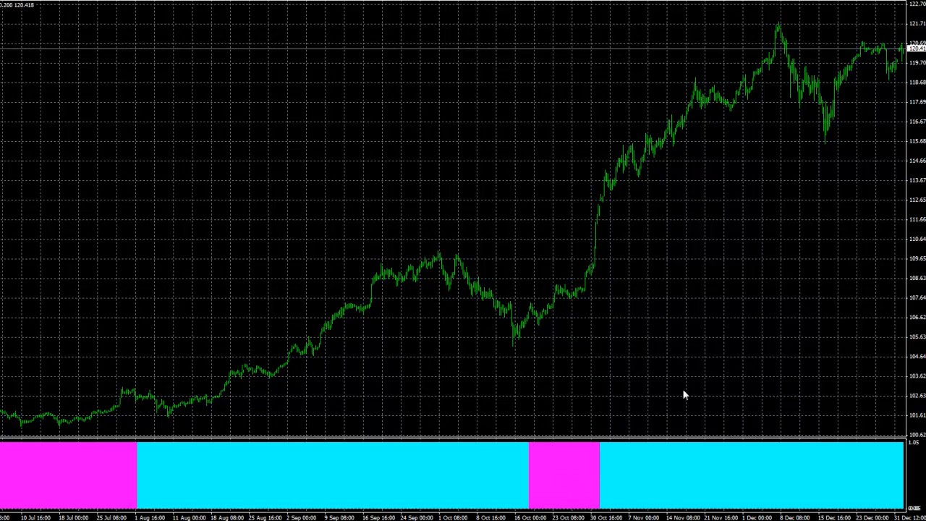
pyautogui.rightClick(373, 138)
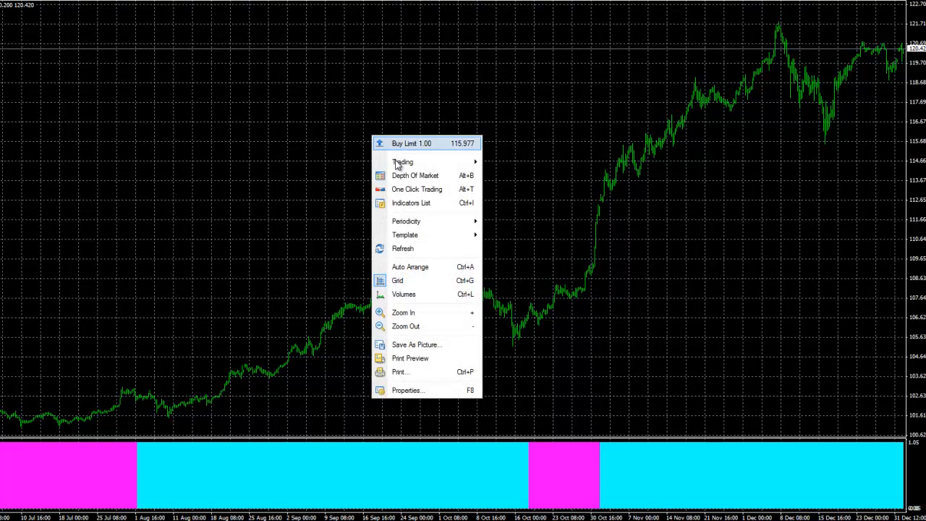
pyautogui.moveTo(771, 357); pyautogui.dragTo(326, 365)
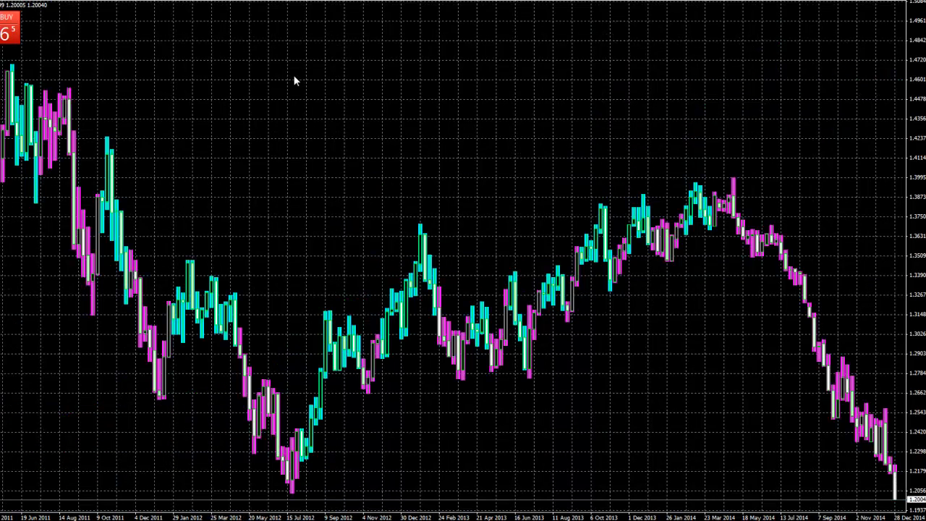
# Save the EURUSD weekly chart setup as a template named DSTWeekly
pyautogui.rightClick(295, 81)
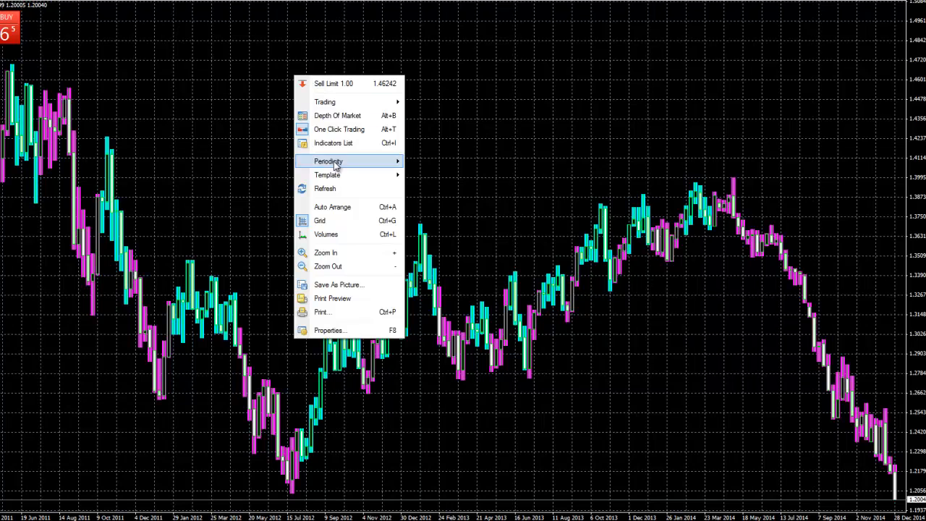
pyautogui.moveTo(337, 177)
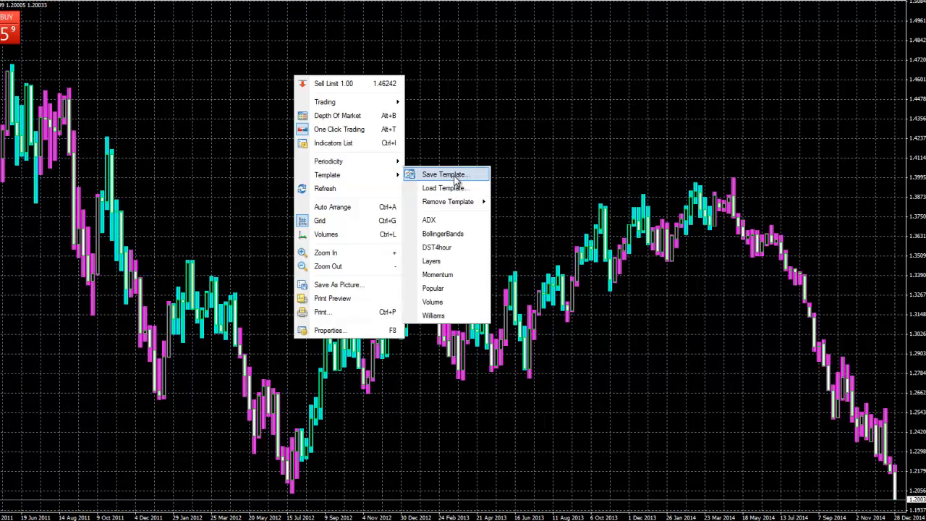
pyautogui.click(454, 176)
pyautogui.write('DST')
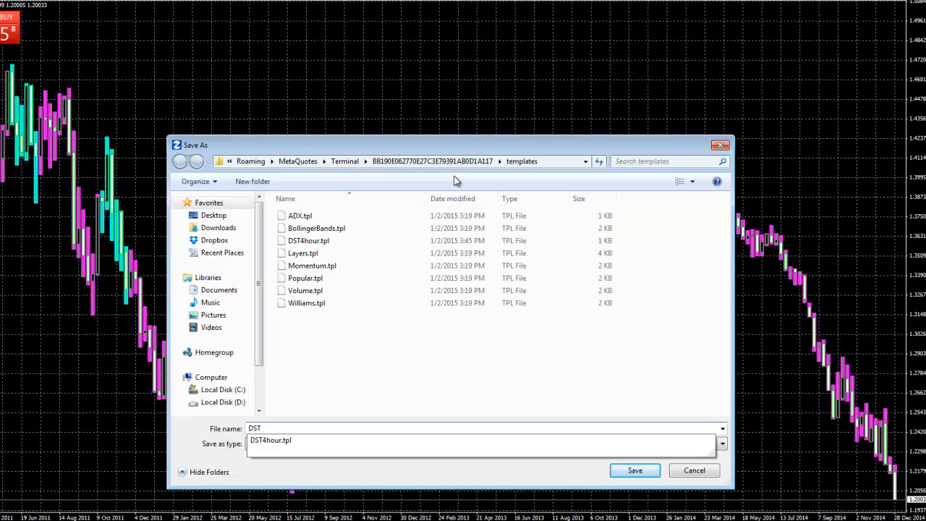
pyautogui.write('Weekly')
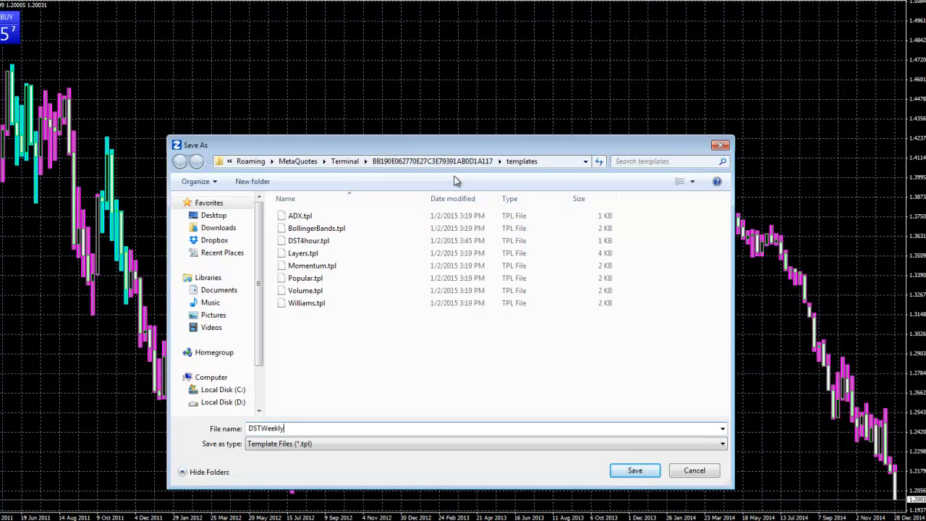
pyautogui.click(640, 470)
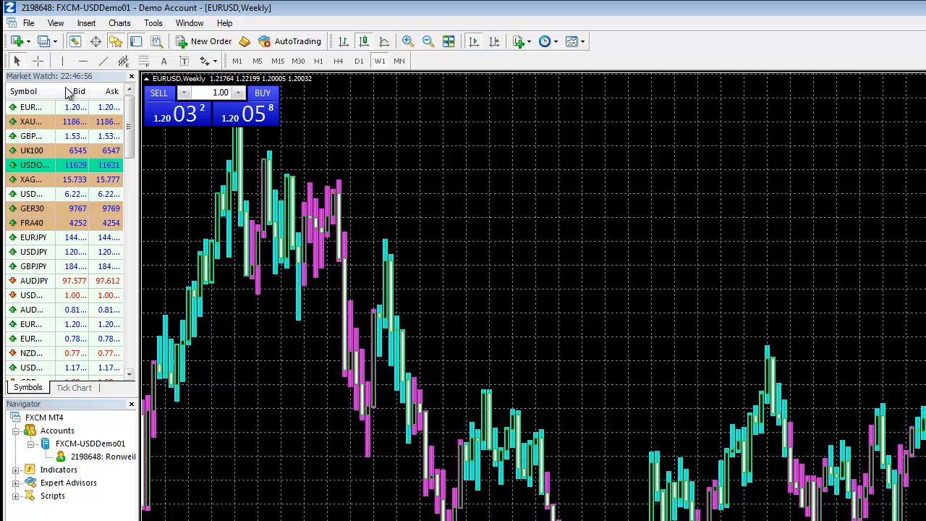
# Open a new USDJPY chart, set it to the weekly timeframe and show it full screen
pyautogui.click(26, 44)
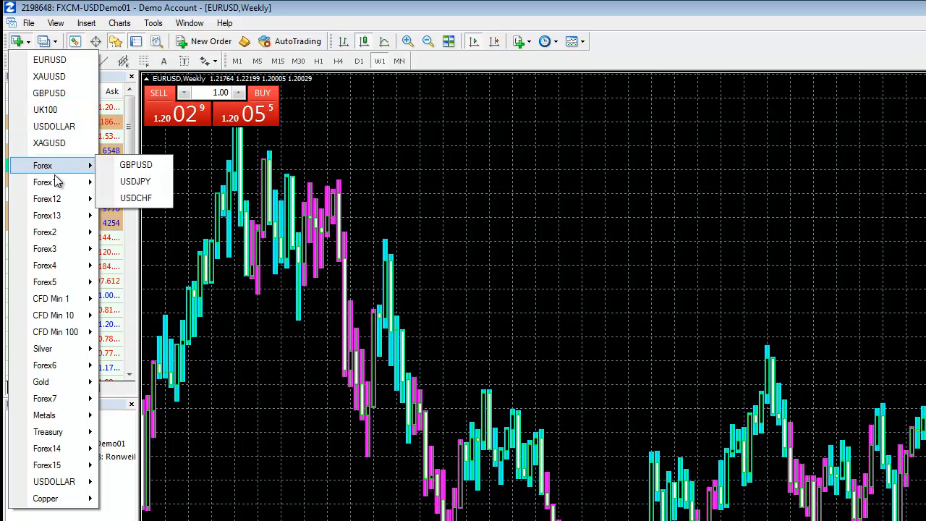
pyautogui.moveTo(61, 174)
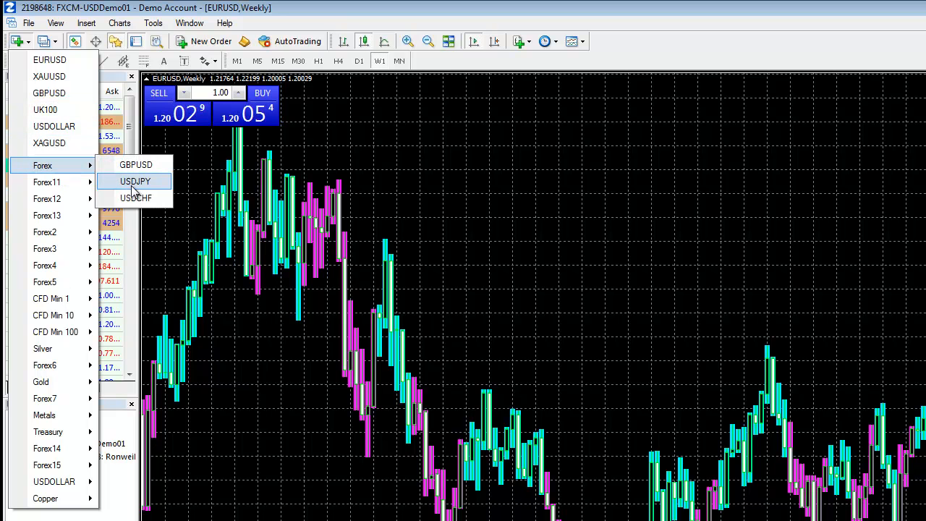
pyautogui.click(135, 181)
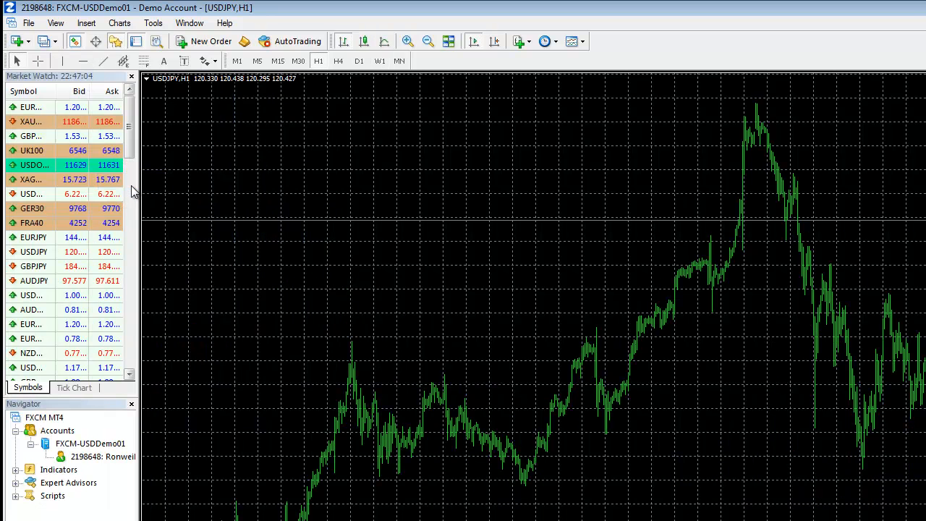
pyautogui.click(379, 61)
pyautogui.press('F11')
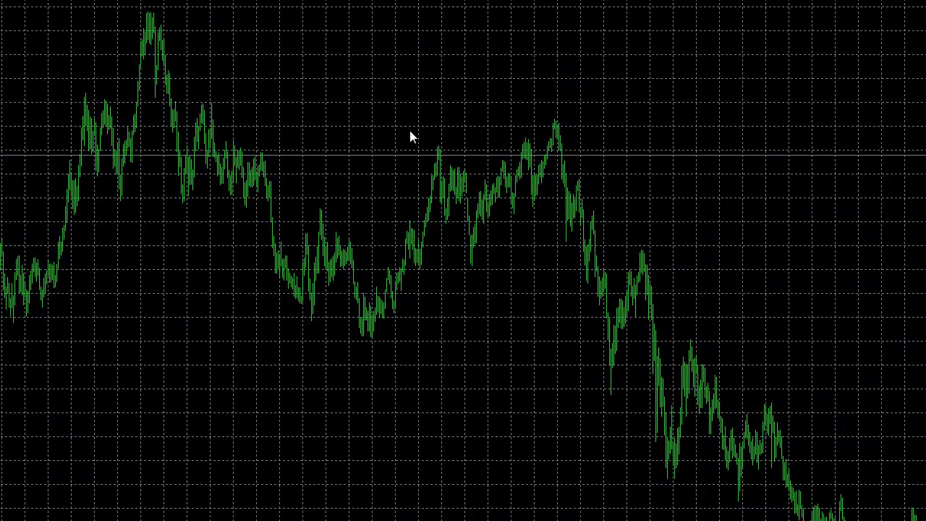
# Apply the DSTWeekly template to the USDJPY weekly chart
pyautogui.rightClick(323, 283)
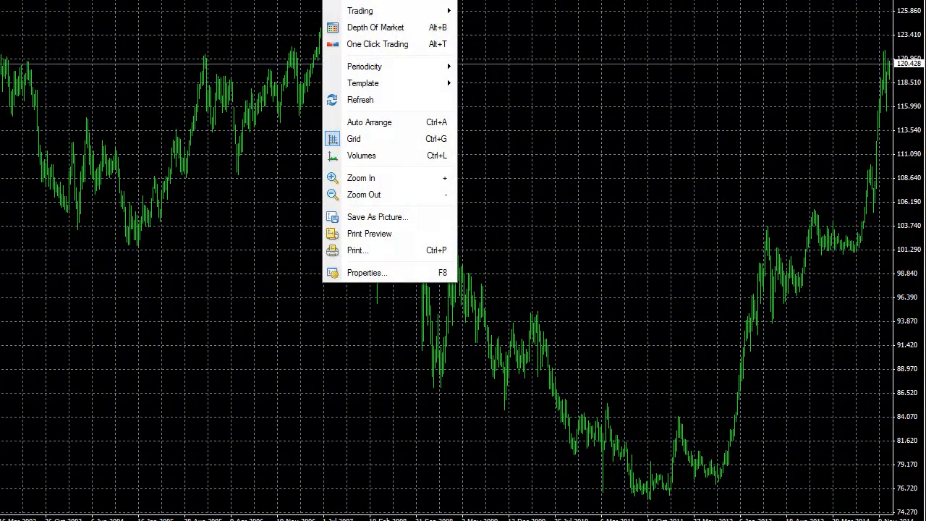
pyautogui.moveTo(383, 83)
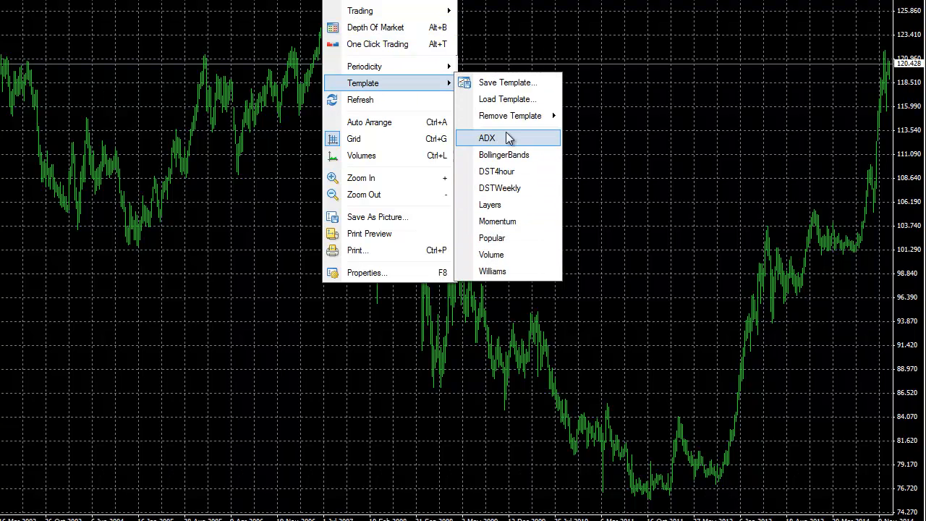
pyautogui.click(503, 187)
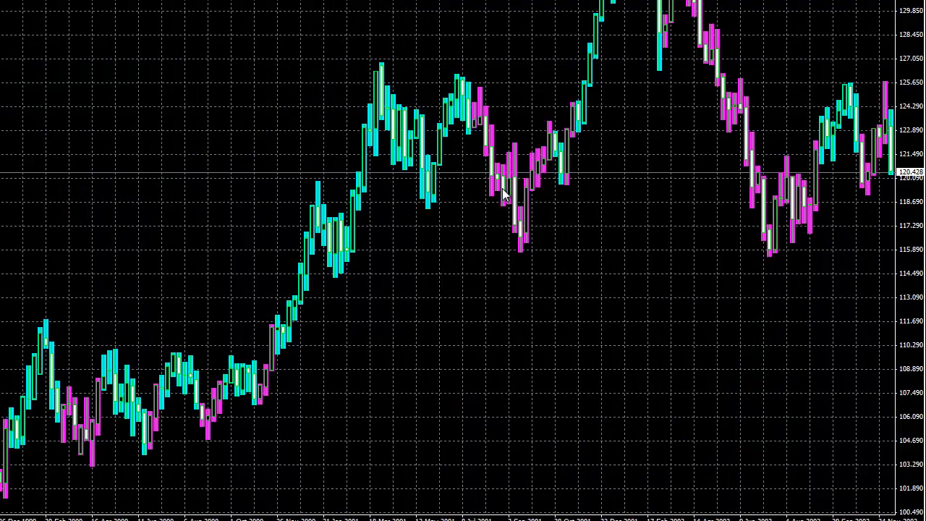
# Examine the coloured trend bars across the USDJPY weekly history and the trend band on the USDJPY four-hour chart
pyautogui.moveTo(629, 263); pyautogui.dragTo(22, 230)
pyautogui.moveTo(629, 198); pyautogui.dragTo(21, 170)
pyautogui.moveTo(788, 217); pyautogui.dragTo(42, 191)
pyautogui.moveTo(810, 239); pyautogui.dragTo(14, 192)
pyautogui.moveTo(615, 232); pyautogui.dragTo(29, 192)
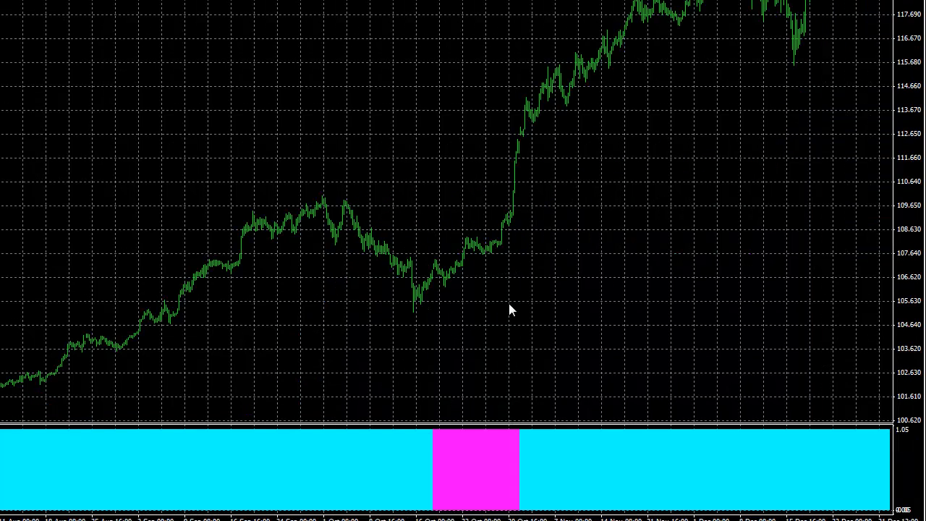
pyautogui.moveTo(481, 296); pyautogui.dragTo(418, 297)
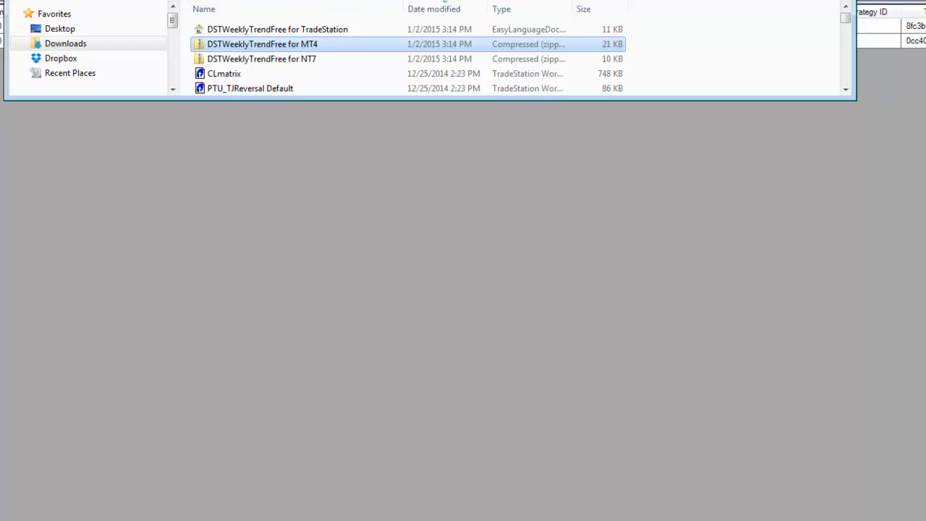
# Switch to NinjaTrader 7 and start a NinjaScript archive import, accepting the trusted-source prompt
pyautogui.moveTo(209, 0); pyautogui.dragTo(188, 207)
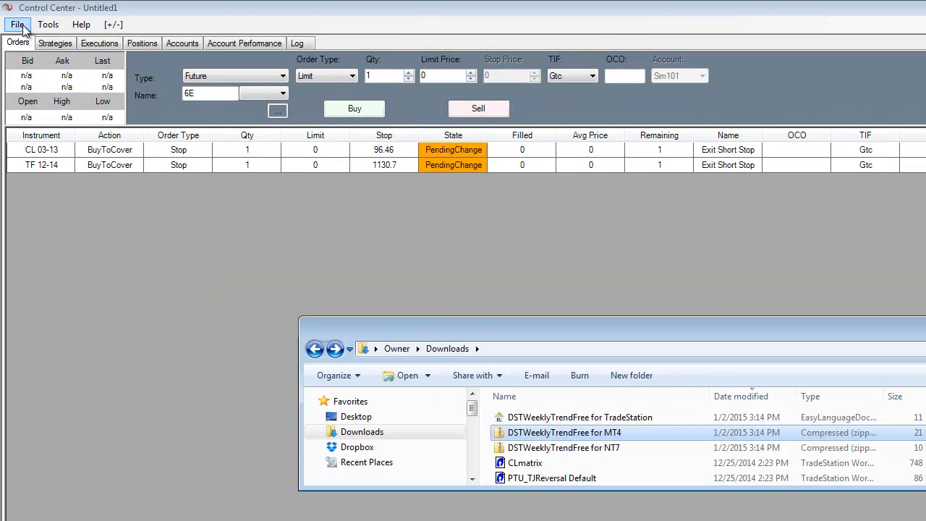
pyautogui.click(22, 31)
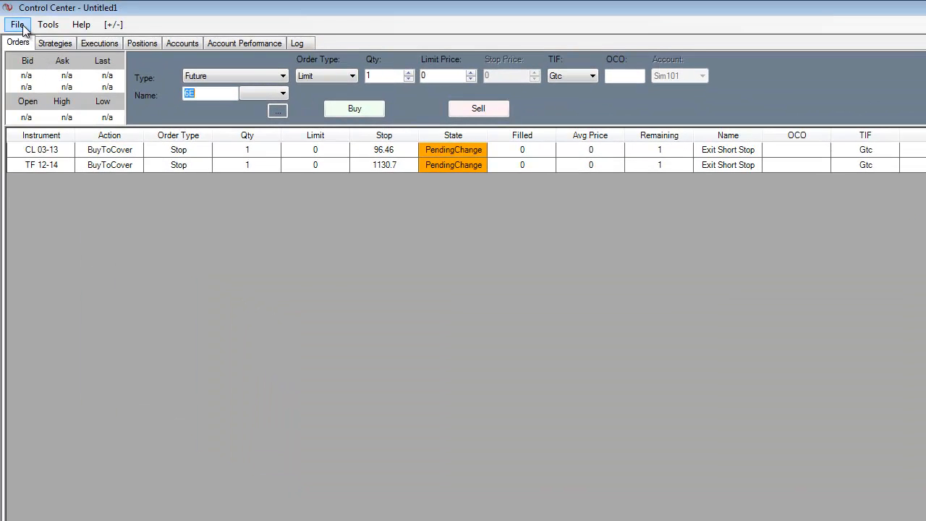
pyautogui.click(22, 29)
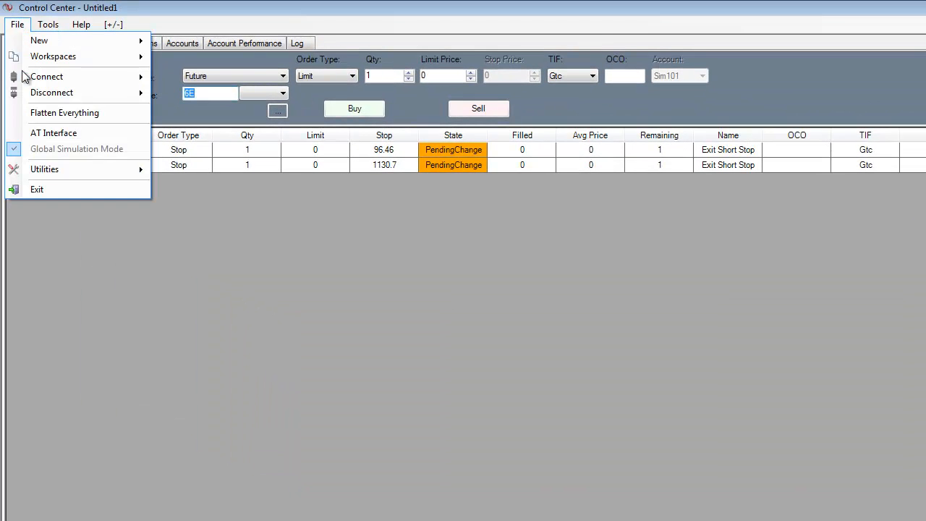
pyautogui.moveTo(36, 169)
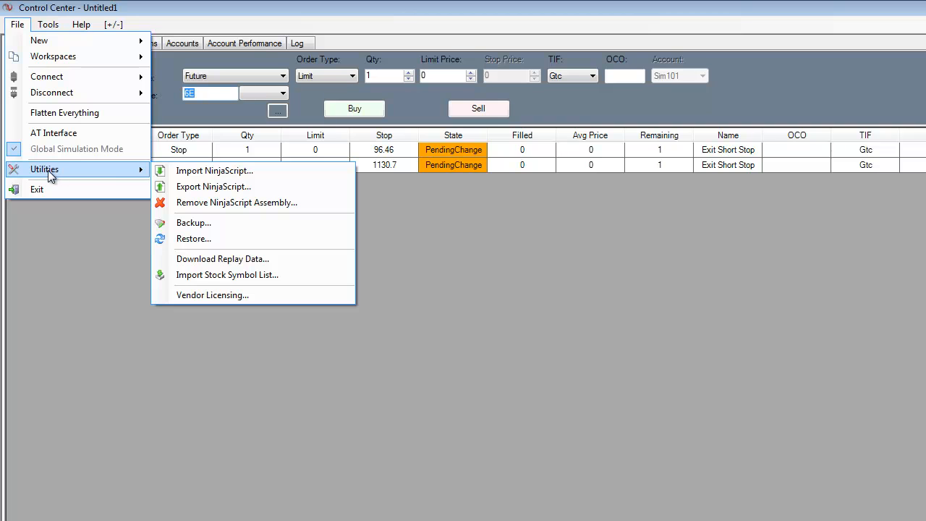
pyautogui.click(247, 174)
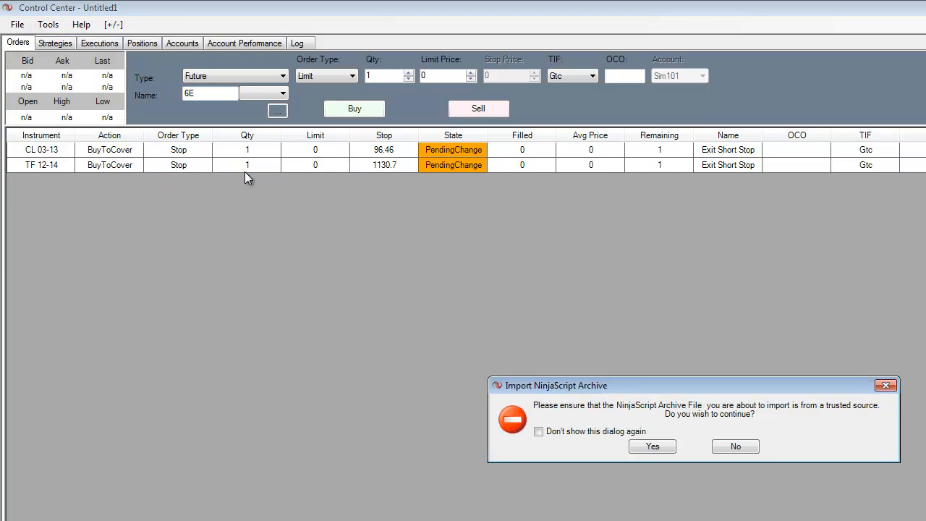
pyautogui.click(652, 447)
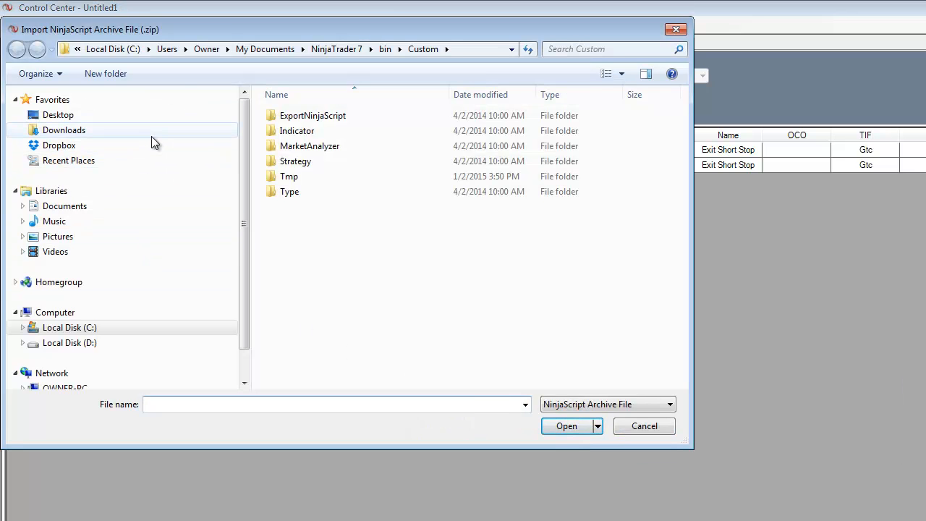
# Import the DSTWeeklyTrendFree for NT7 archive from the Downloads folder and dismiss the import message
pyautogui.click(88, 134)
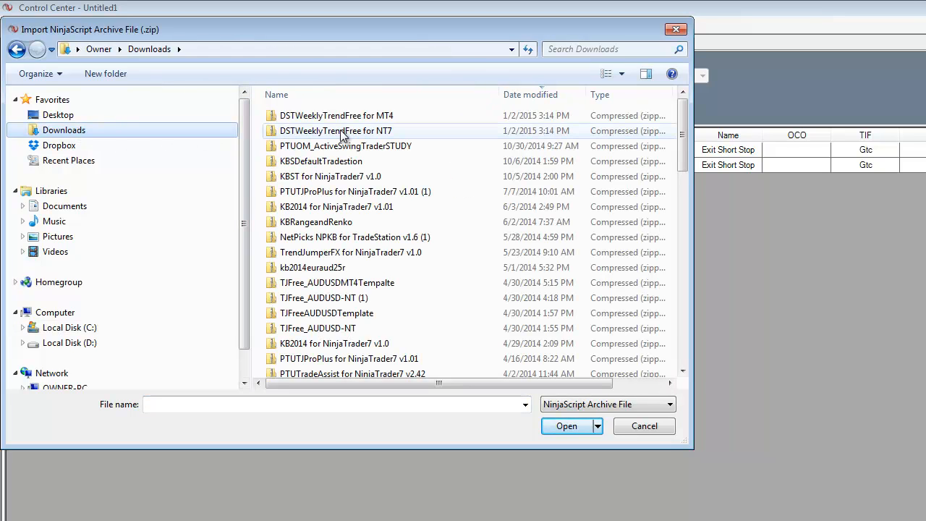
pyautogui.click(160, 118)
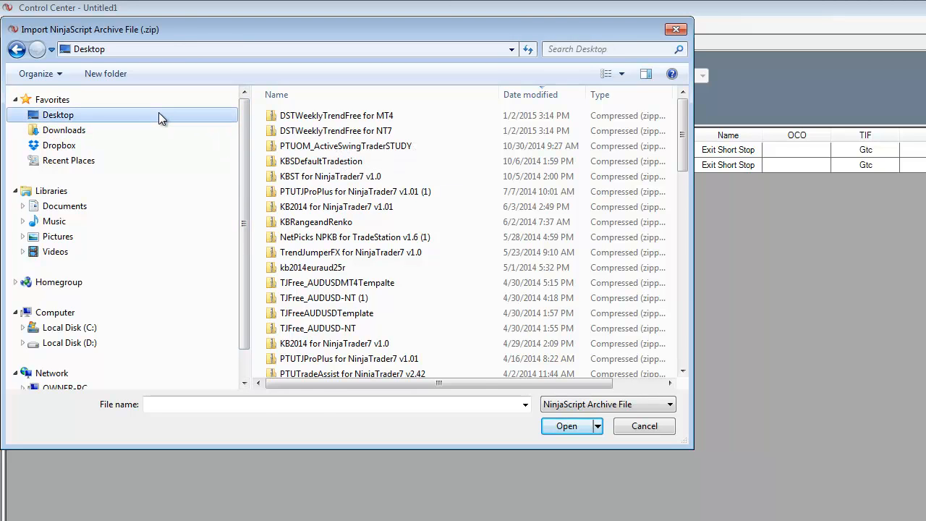
pyautogui.click(152, 126)
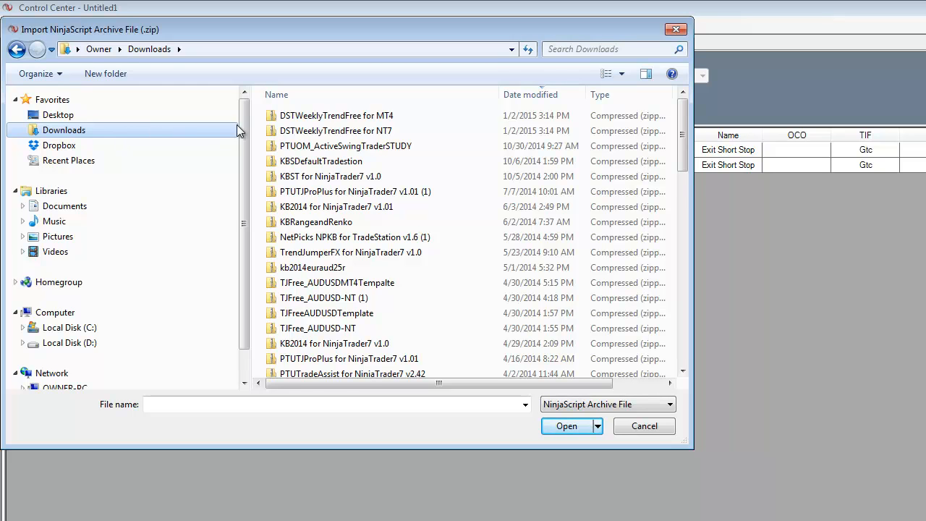
pyautogui.click(353, 131)
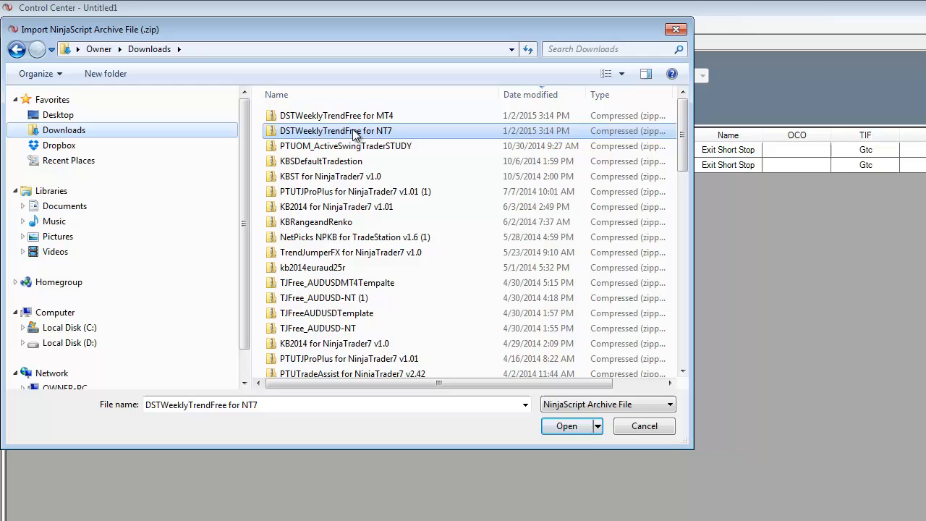
pyautogui.click(568, 426)
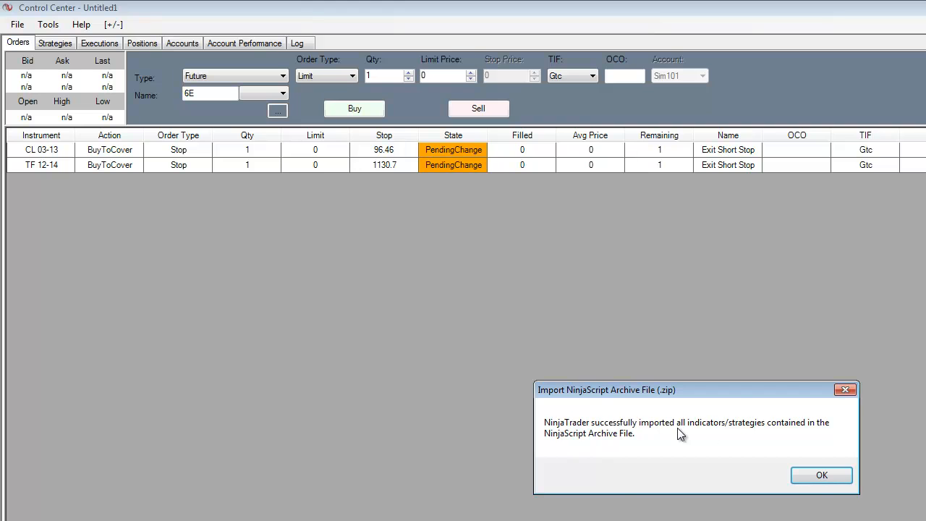
pyautogui.click(844, 476)
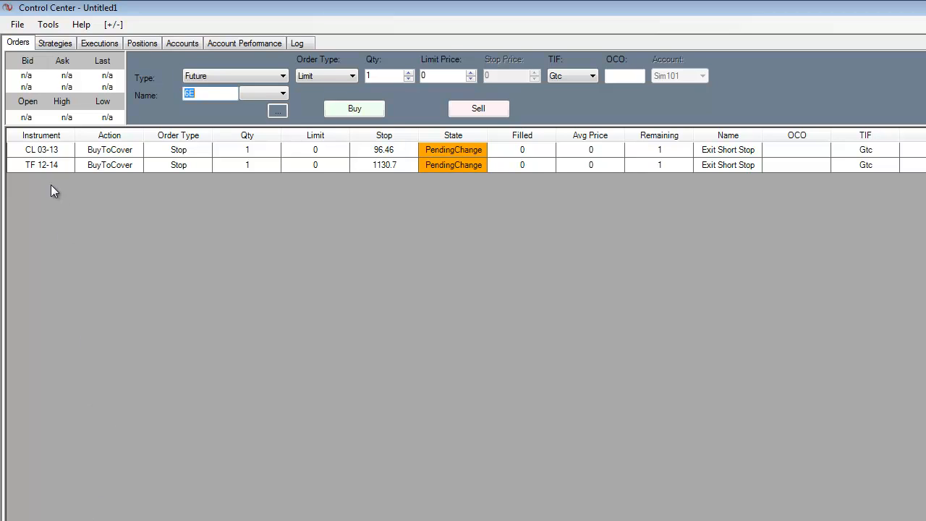
# Start a new chart and add USDJPY as its data series
pyautogui.click(18, 26)
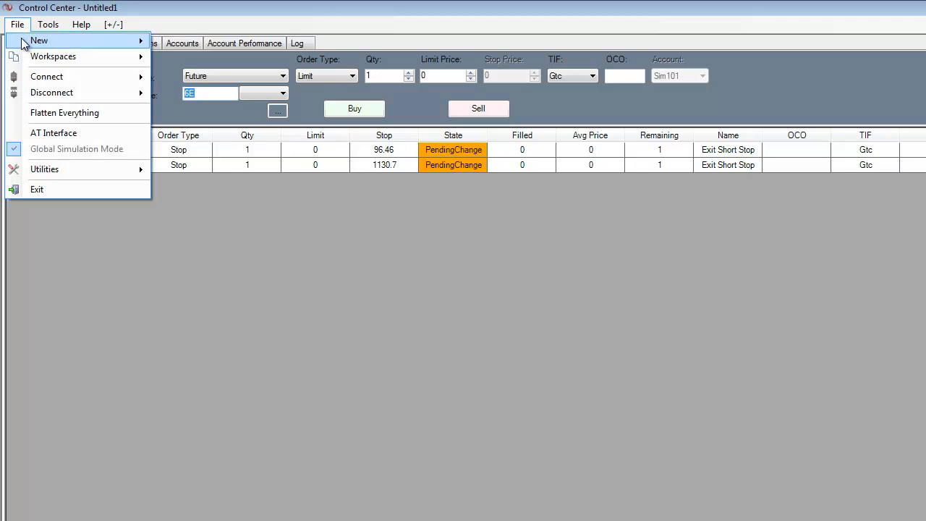
pyautogui.moveTo(29, 41)
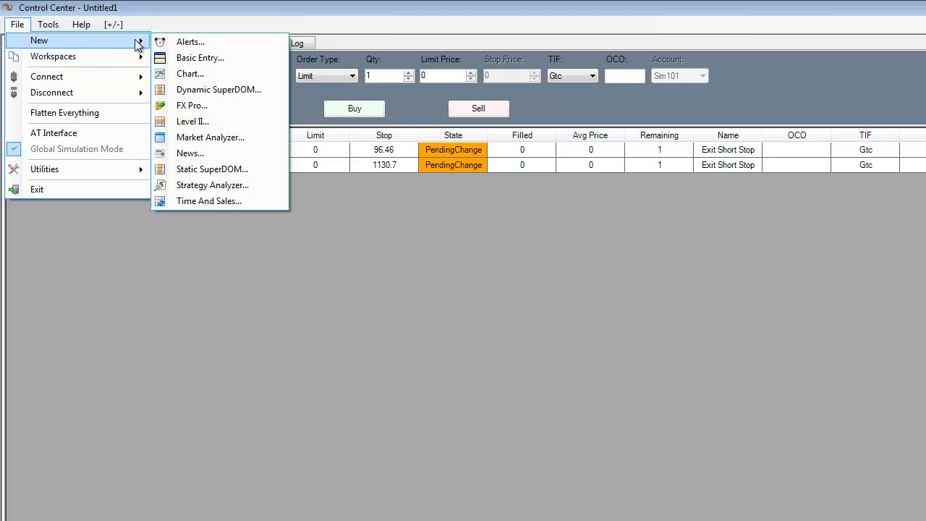
pyautogui.click(190, 74)
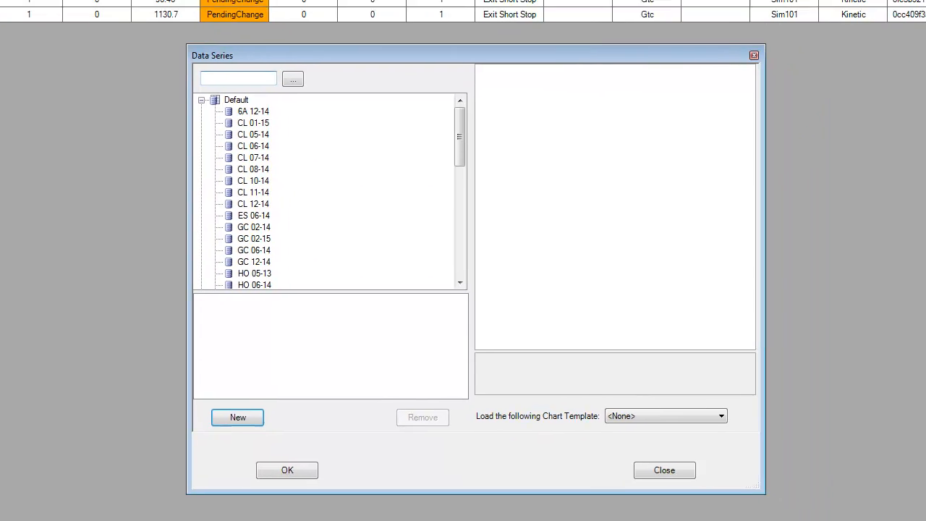
pyautogui.write('JPY')
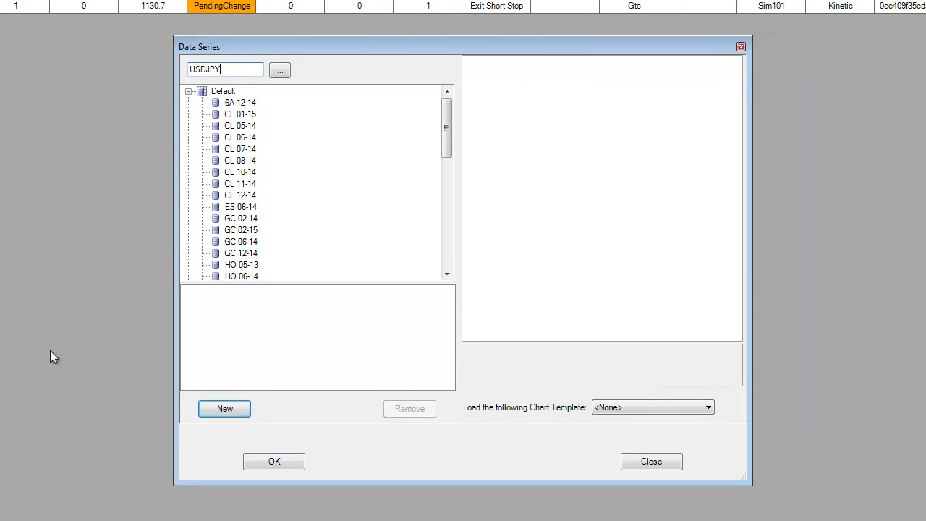
pyautogui.click(207, 407)
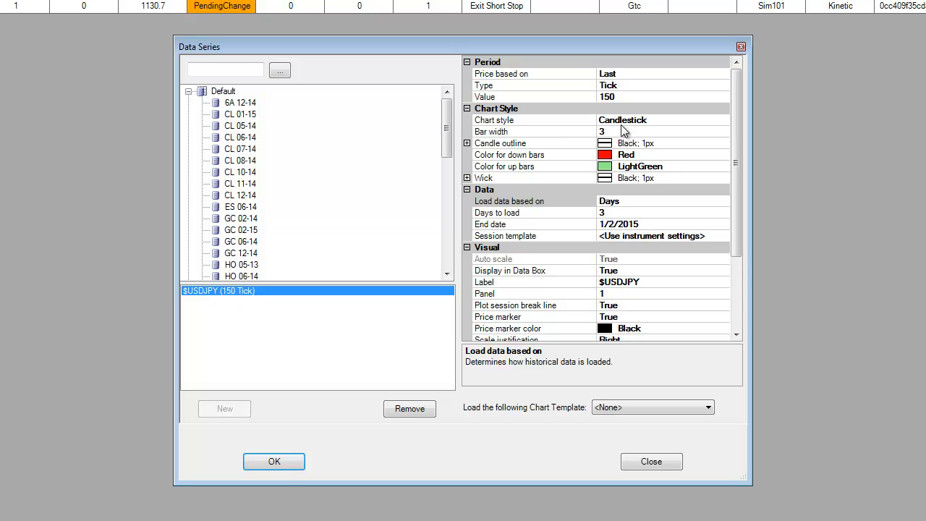
# Set the period type of the USDJPY data series to Week
pyautogui.click(623, 85)
pyautogui.doubleClick(623, 84)
pyautogui.click(723, 86)
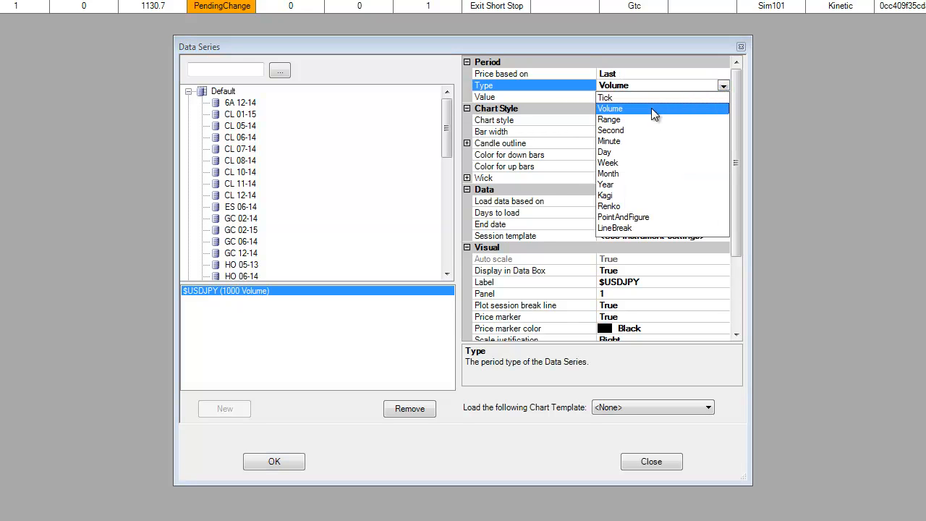
pyautogui.click(624, 162)
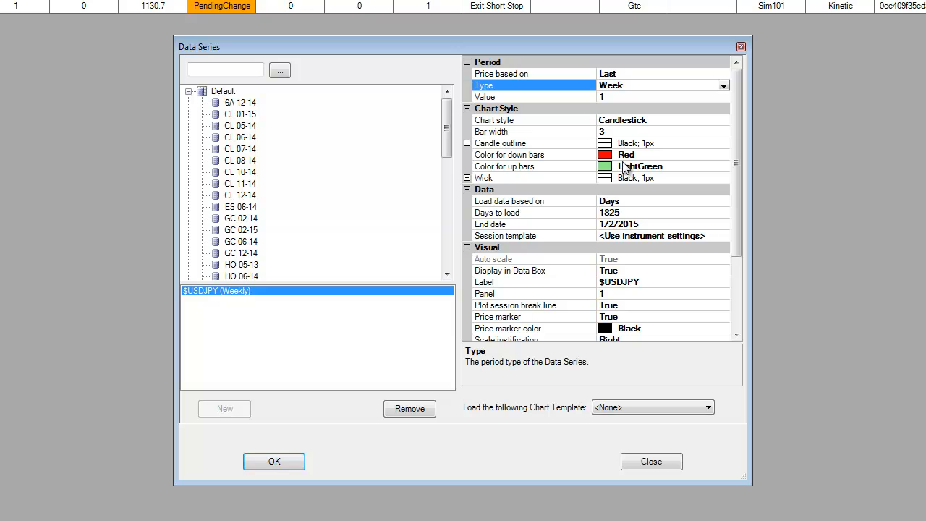
# Create the weekly USDJPY chart and add the DSTWeeklyTrendBarsFree indicator to it
pyautogui.click(297, 464)
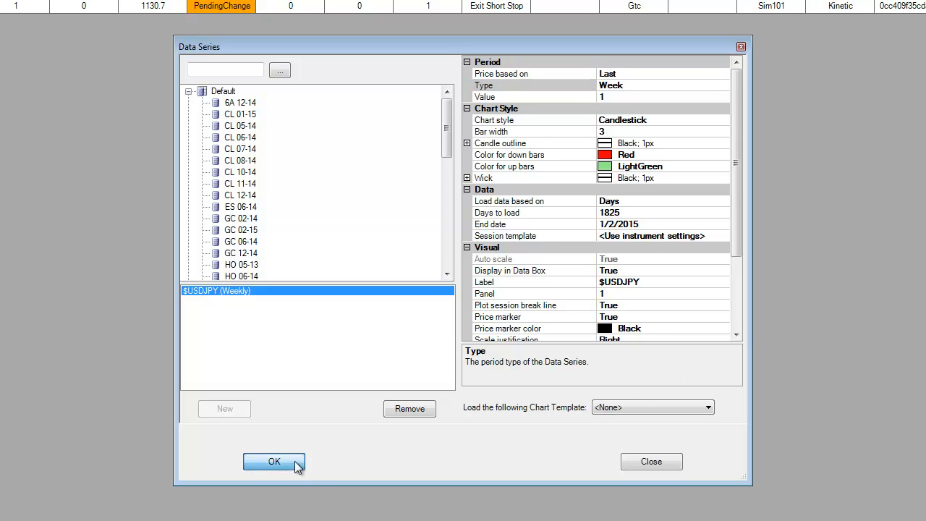
pyautogui.click(296, 464)
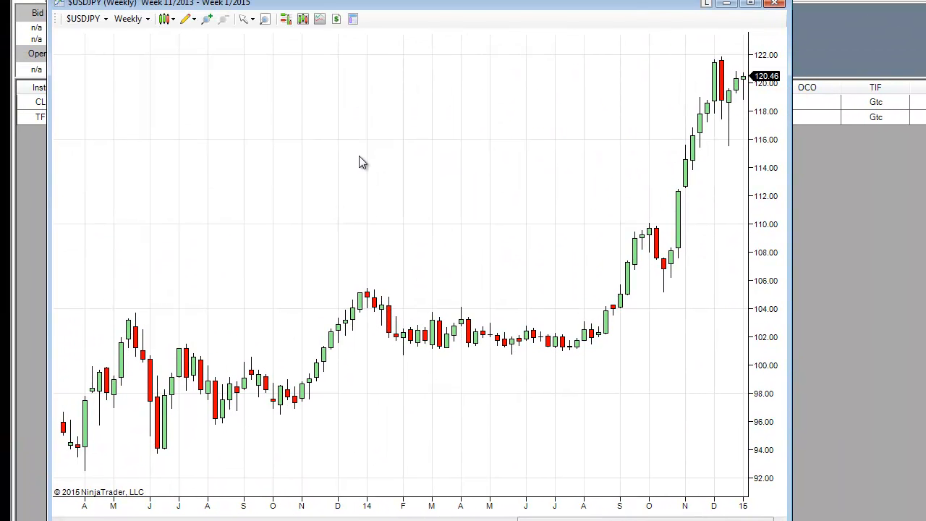
pyautogui.rightClick(334, 96)
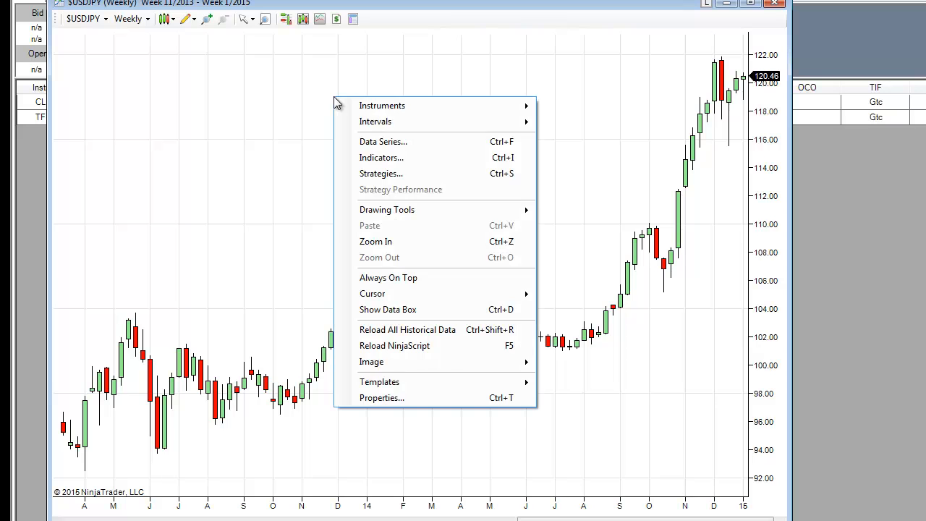
pyautogui.click(396, 163)
pyautogui.moveTo(529, 140); pyautogui.dragTo(533, 159)
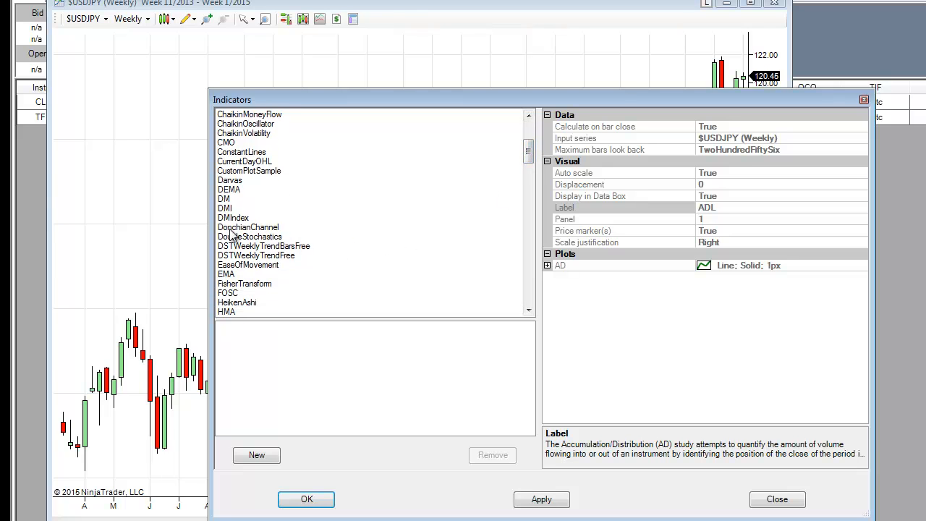
pyautogui.click(264, 248)
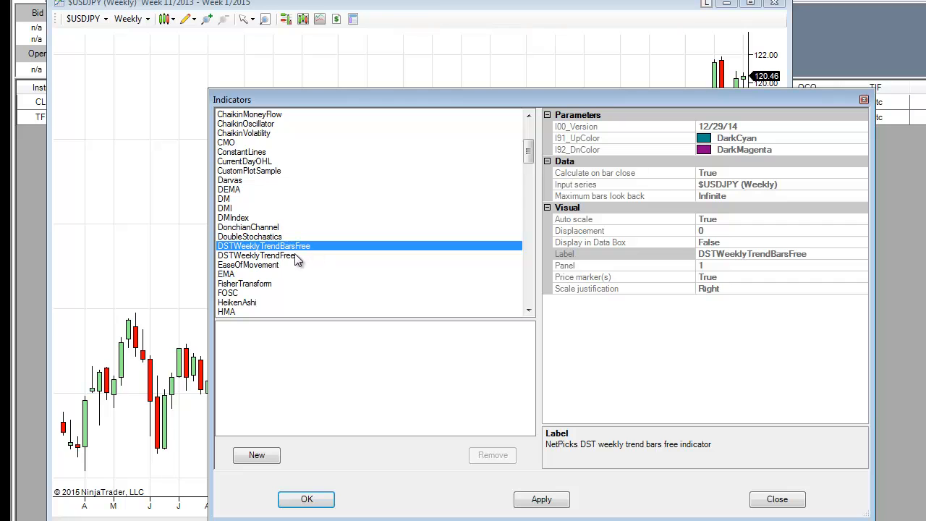
pyautogui.click(288, 259)
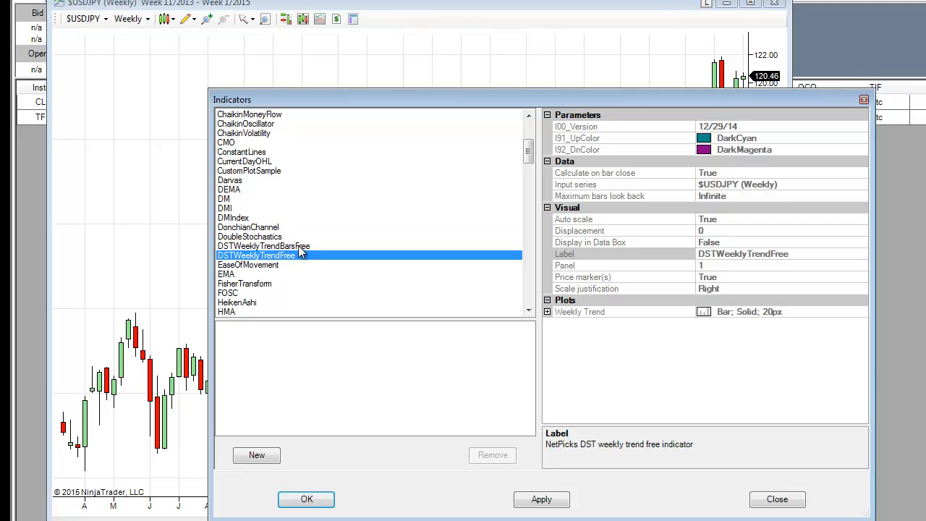
pyautogui.click(300, 248)
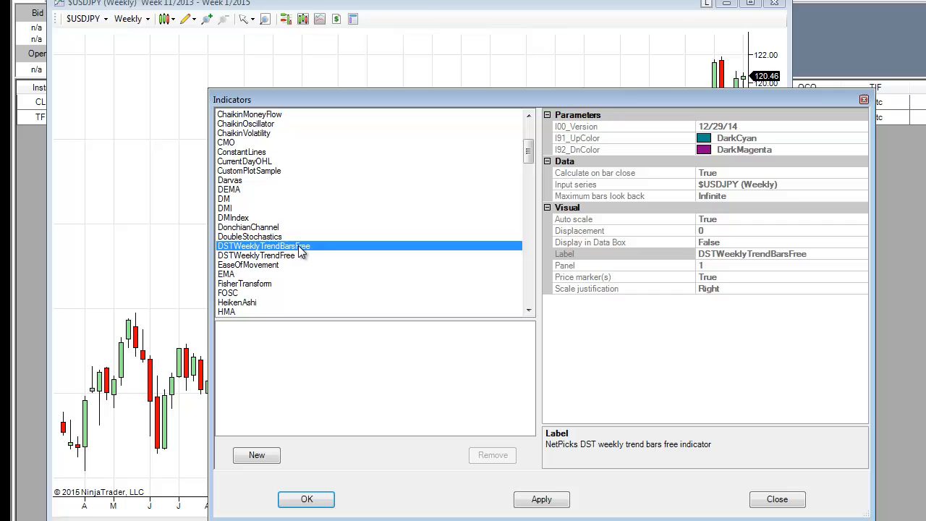
pyautogui.click(311, 501)
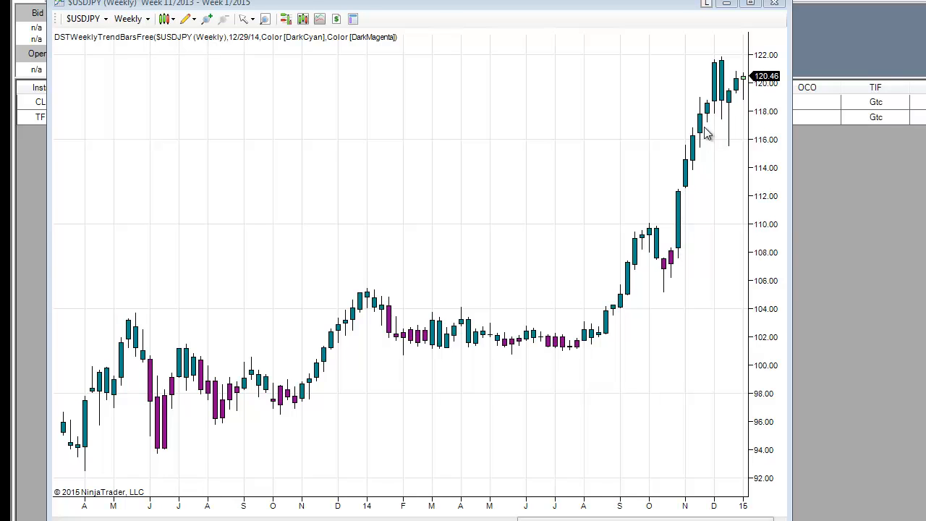
# Set the up color of the DSTWeeklyTrendBarsFree indicator to LawnGreen and apply it to the weekly chart
pyautogui.rightClick(479, 152)
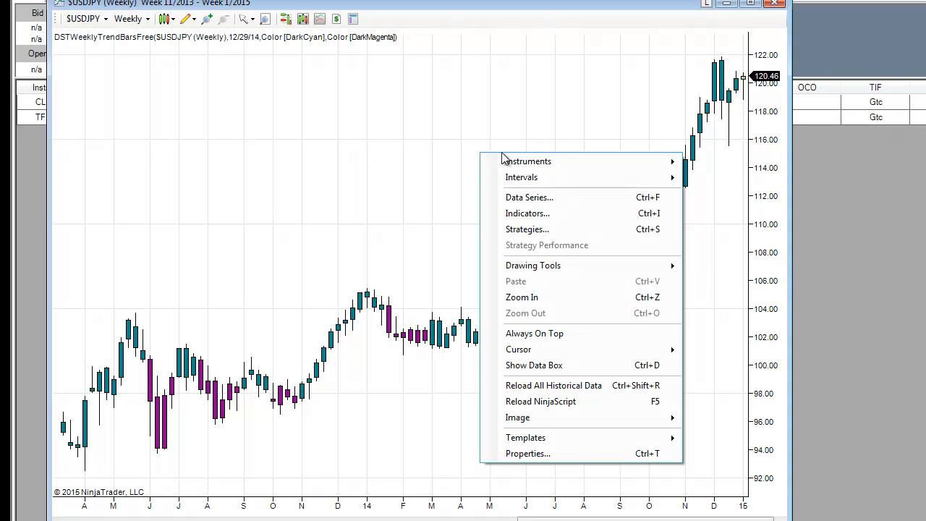
pyautogui.click(518, 211)
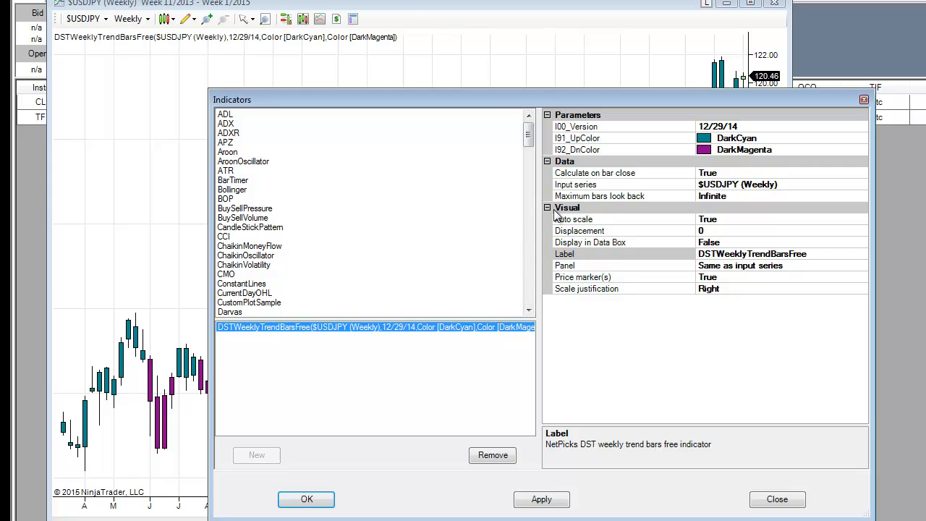
pyautogui.click(713, 138)
pyautogui.doubleClick(712, 138)
pyautogui.click(861, 138)
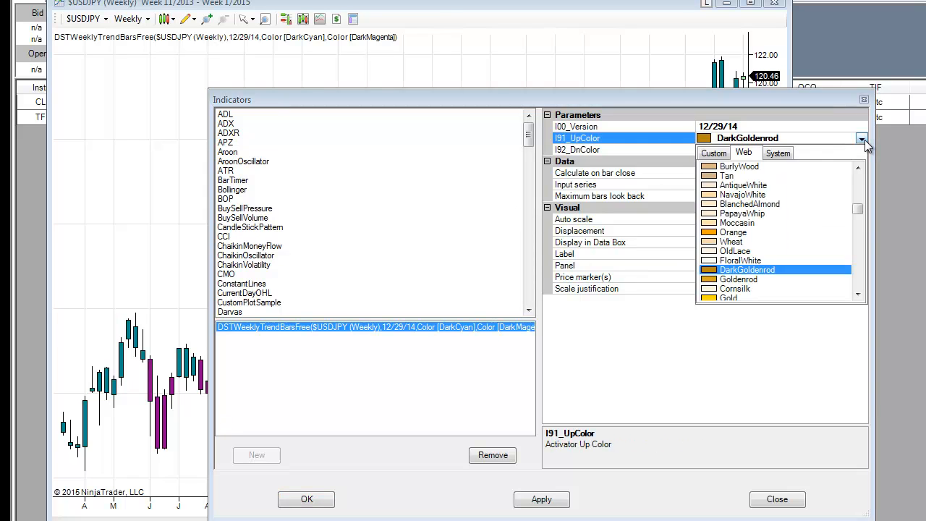
pyautogui.moveTo(864, 211); pyautogui.dragTo(857, 230)
pyautogui.click(738, 212)
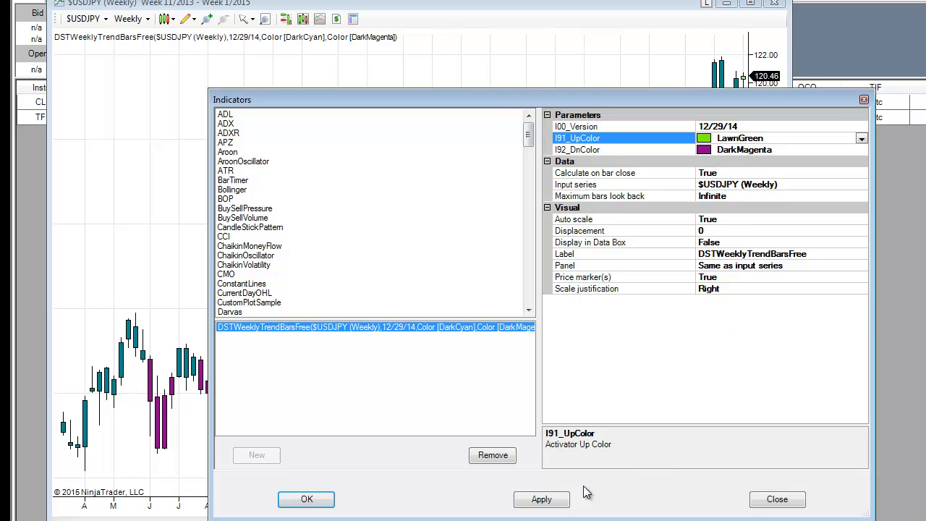
pyautogui.click(557, 499)
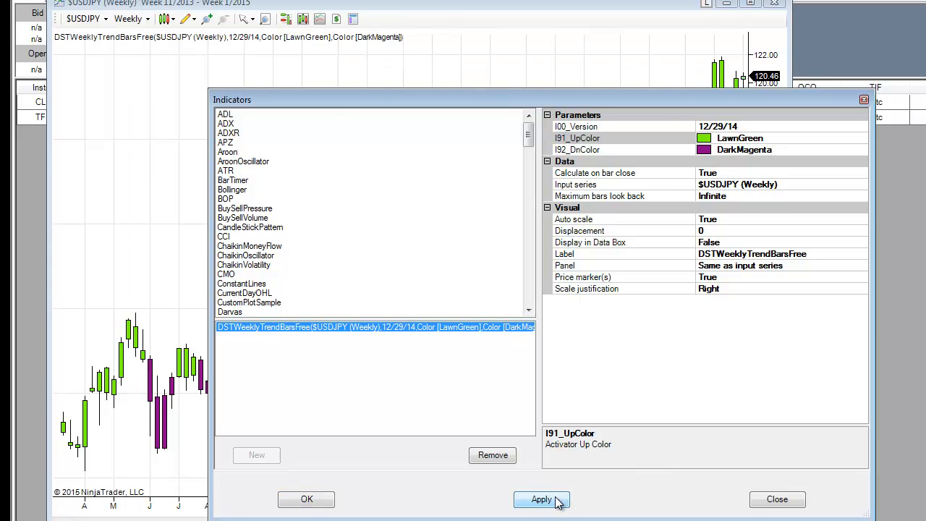
pyautogui.click(316, 503)
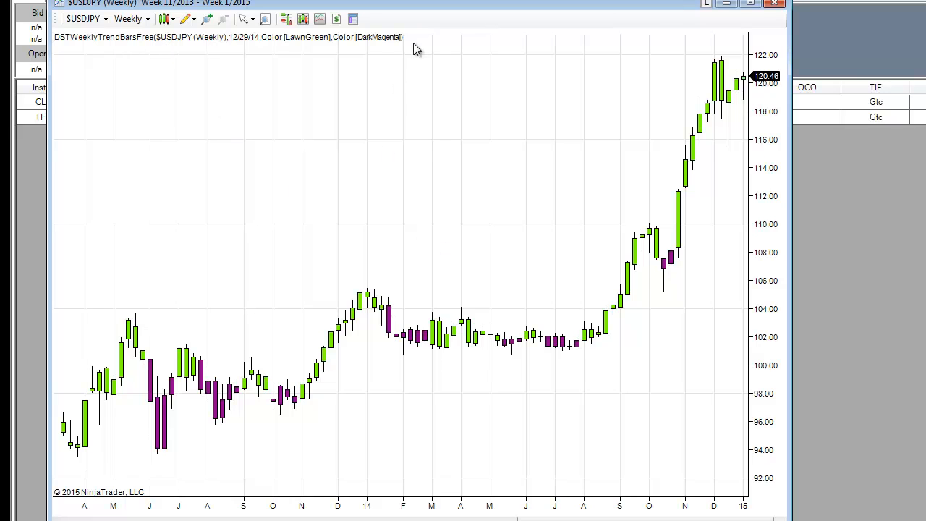
# Move the weekly USDJPY chart out of the way and start another new chart
pyautogui.moveTo(433, 8); pyautogui.dragTo(925, 55)
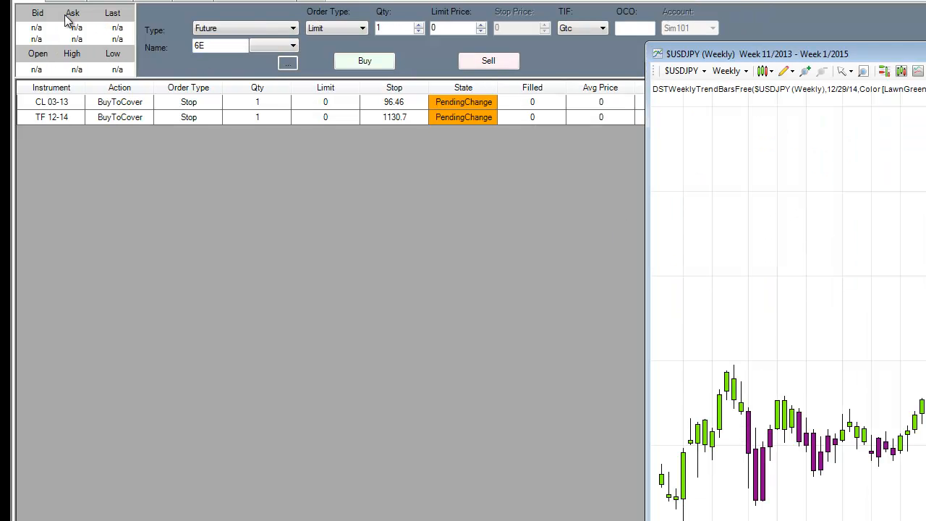
pyautogui.click(26, 0)
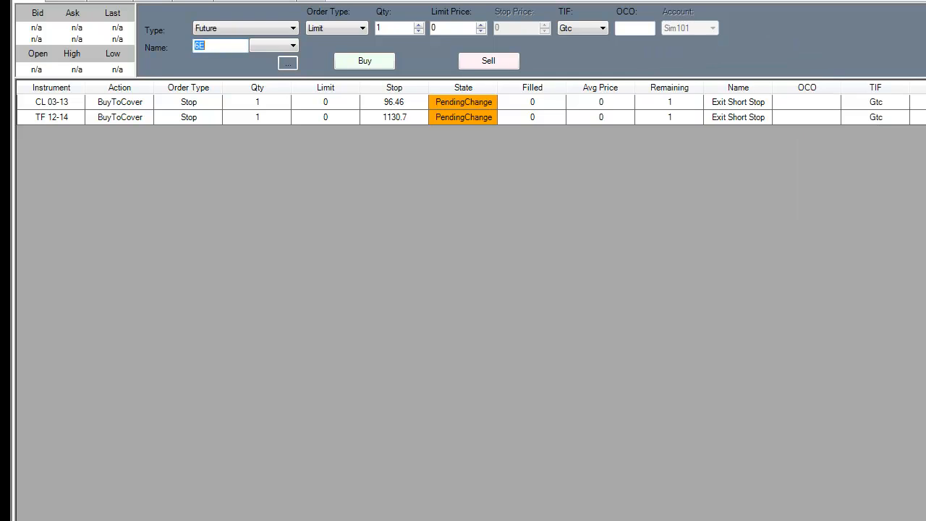
pyautogui.click(26, 0)
pyautogui.moveTo(33, 1)
pyautogui.click(227, 26)
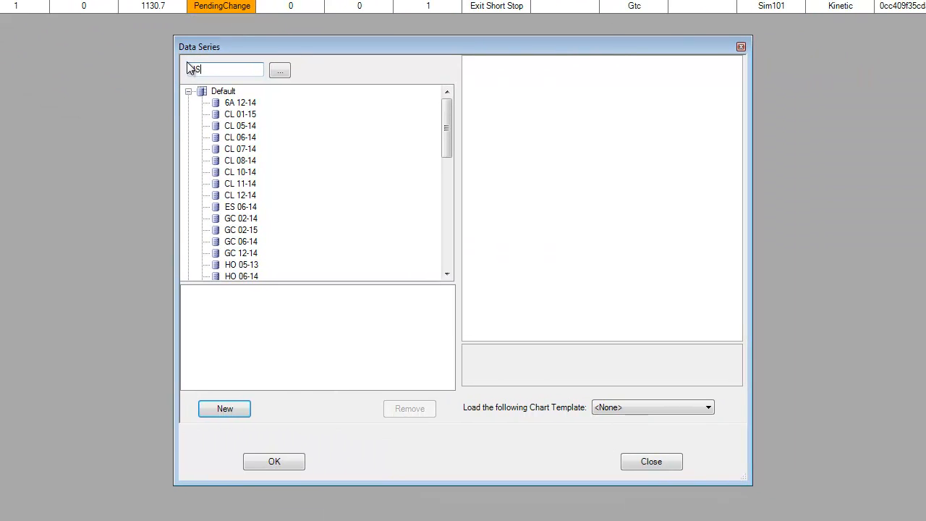
# Add USDJPY as the data series of the new chart
pyautogui.write('HO')
pyautogui.press('BackSpace')
pyautogui.write('PY')
pyautogui.press('BackSpace')
pyautogui.press('BackSpace')
pyautogui.press('BackSpace')
pyautogui.write('JPY')
pyautogui.click(242, 410)
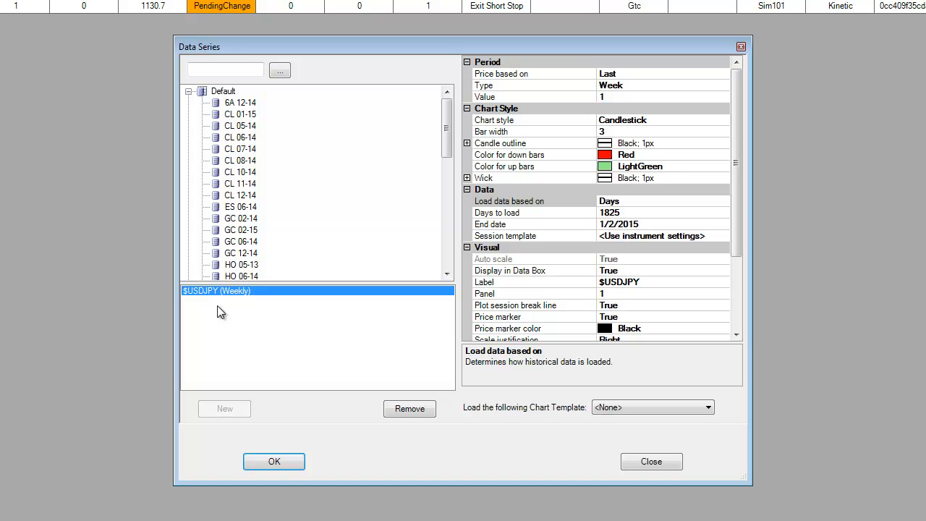
# Set the USDJPY data series period to the Minute type with a value of 240
pyautogui.click(631, 85)
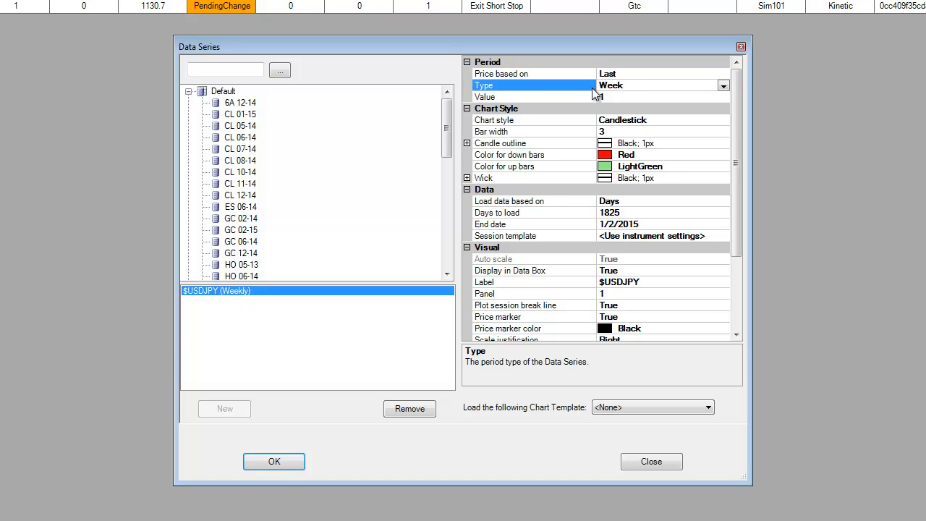
pyautogui.click(723, 86)
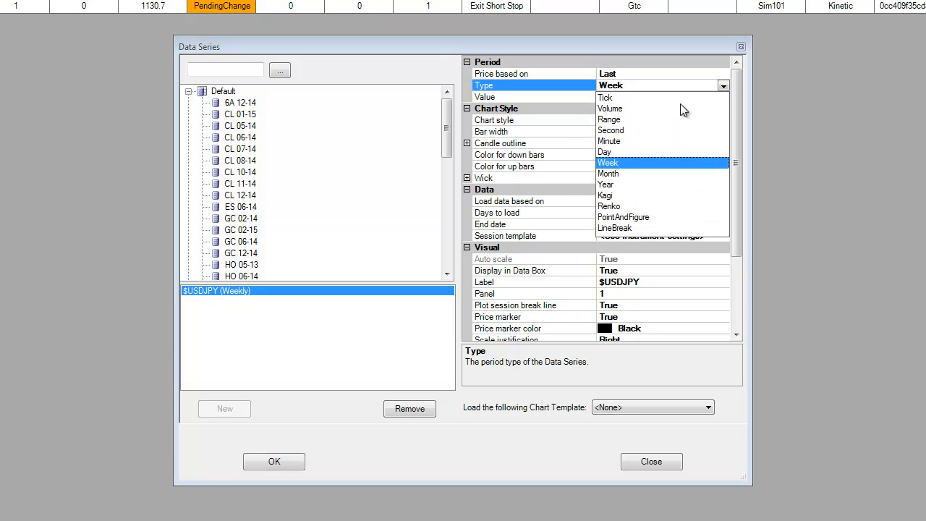
pyautogui.click(622, 141)
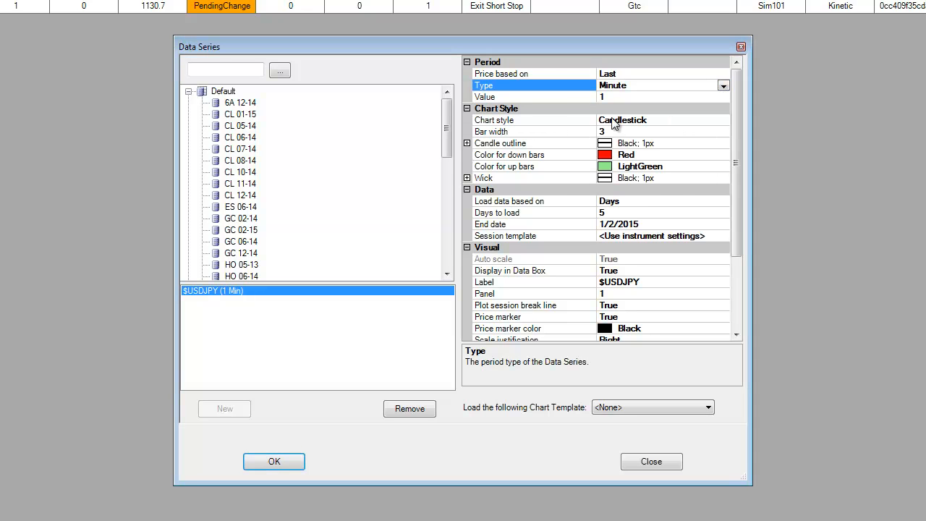
pyautogui.click(608, 98)
pyautogui.write('240')
# Set the days to load to 300 and create the four-hour USDJPY chart
pyautogui.click(586, 212)
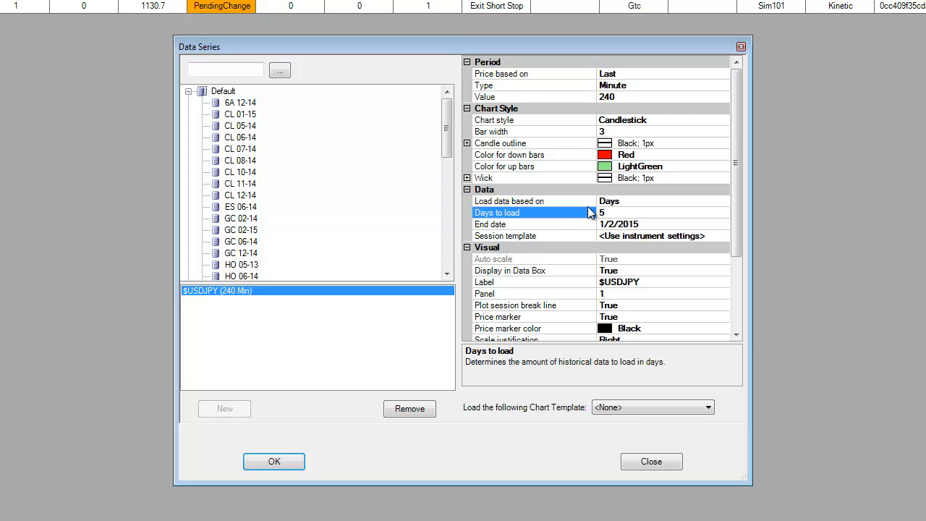
pyautogui.moveTo(622, 212); pyautogui.dragTo(581, 212)
pyautogui.write('300')
pyautogui.click(294, 458)
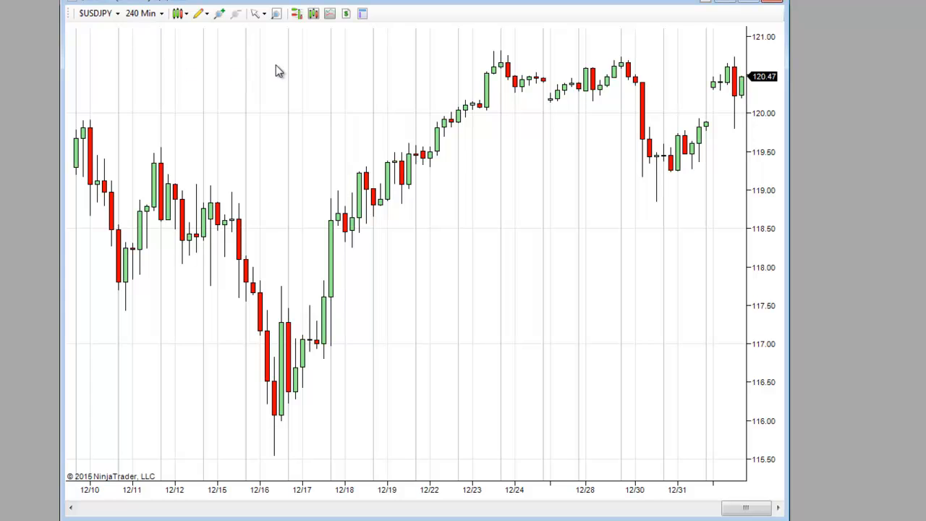
# Add the DSTWeeklyTrendFree indicator to the configured indicators of the 240-minute USDJPY chart
pyautogui.rightClick(351, 76)
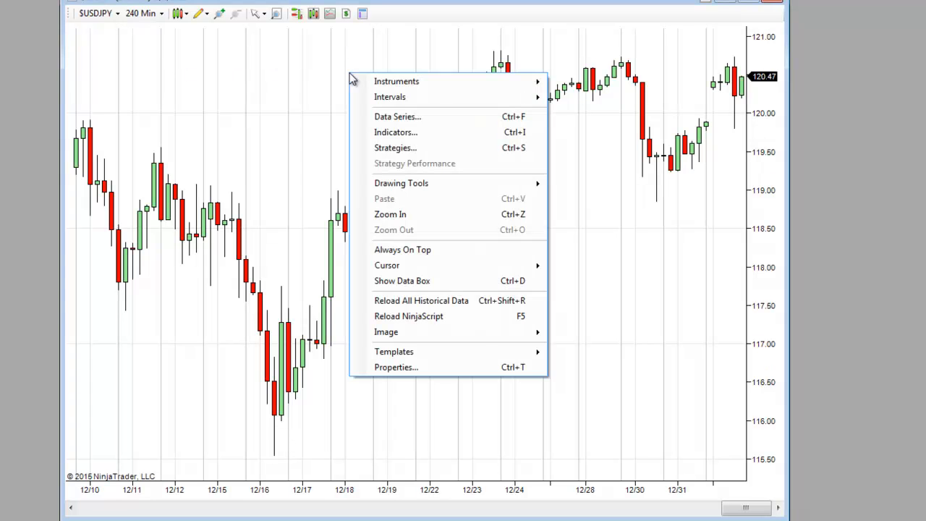
pyautogui.click(384, 132)
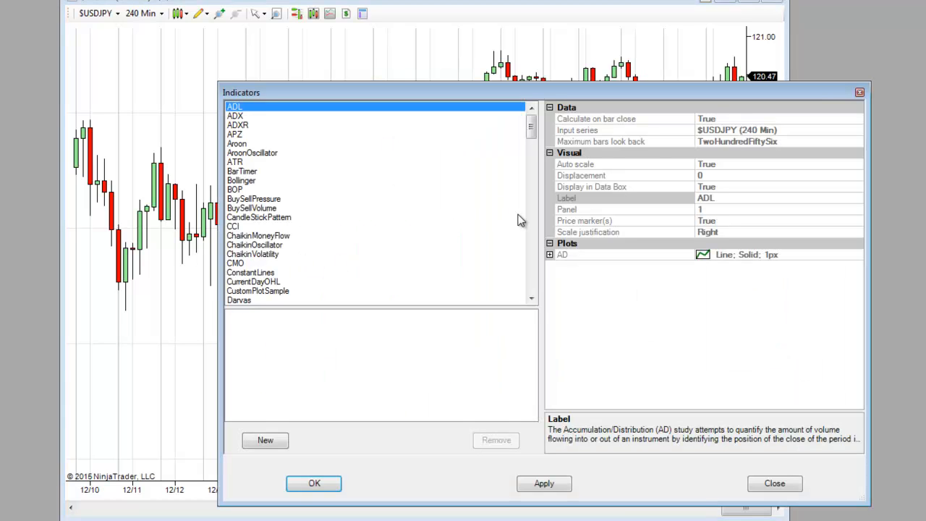
pyautogui.click(534, 299)
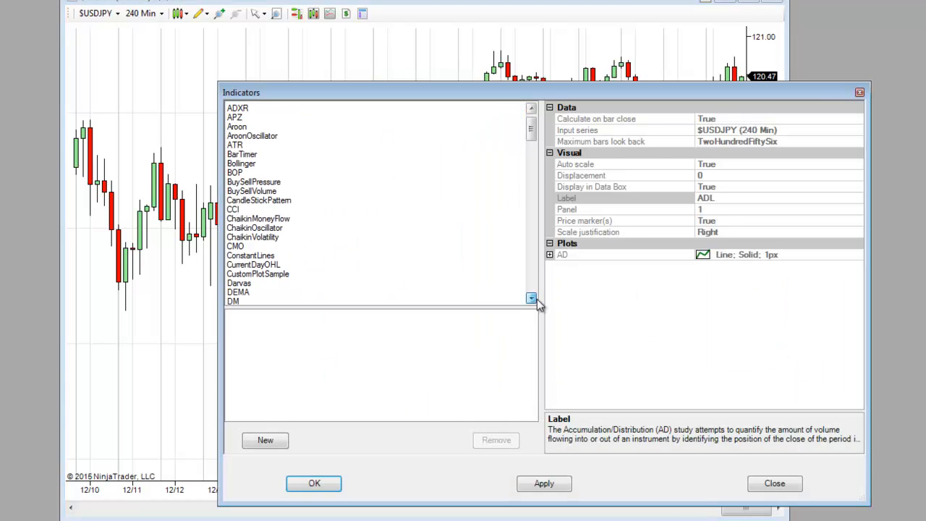
pyautogui.click(533, 299)
pyautogui.click(532, 298)
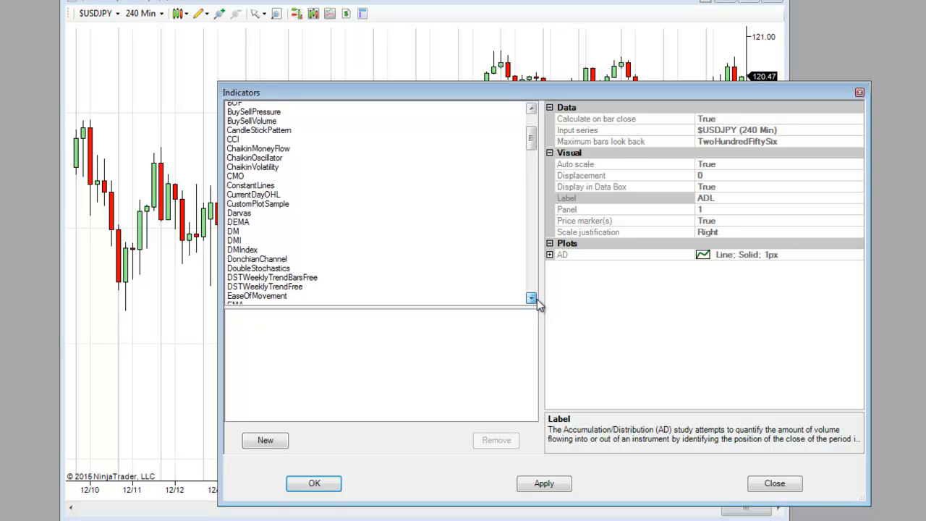
pyautogui.click(532, 299)
pyautogui.click(278, 237)
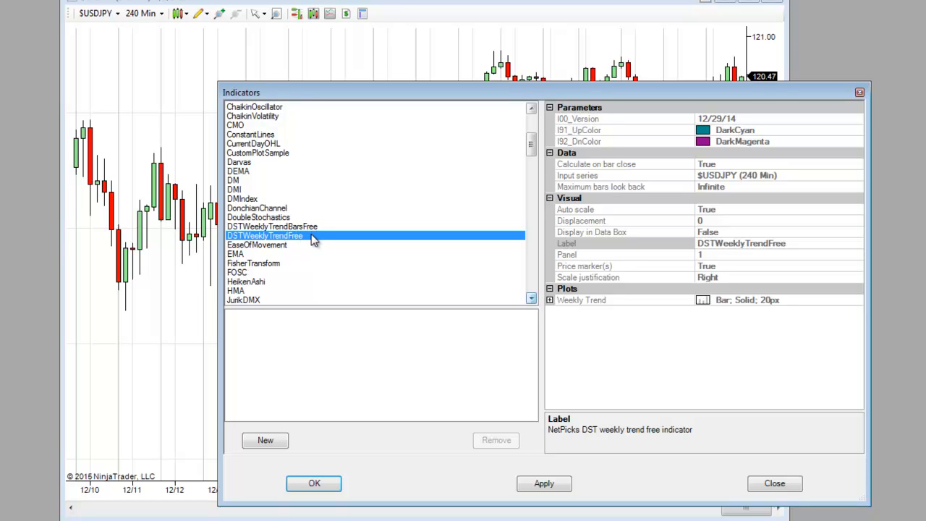
pyautogui.click(275, 450)
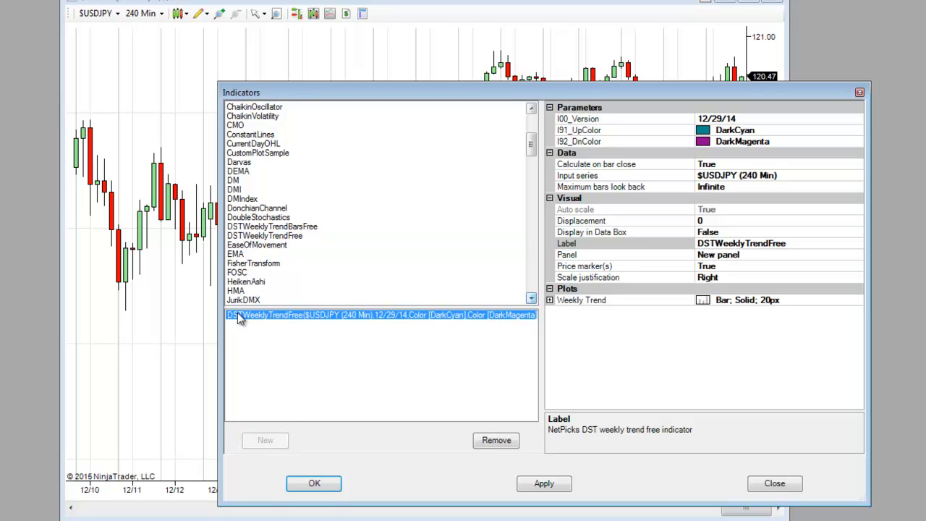
# Set the up color of the DSTWeeklyTrendFree indicator to MediumSpringGreen and apply it to the 240-minute chart
pyautogui.click(731, 132)
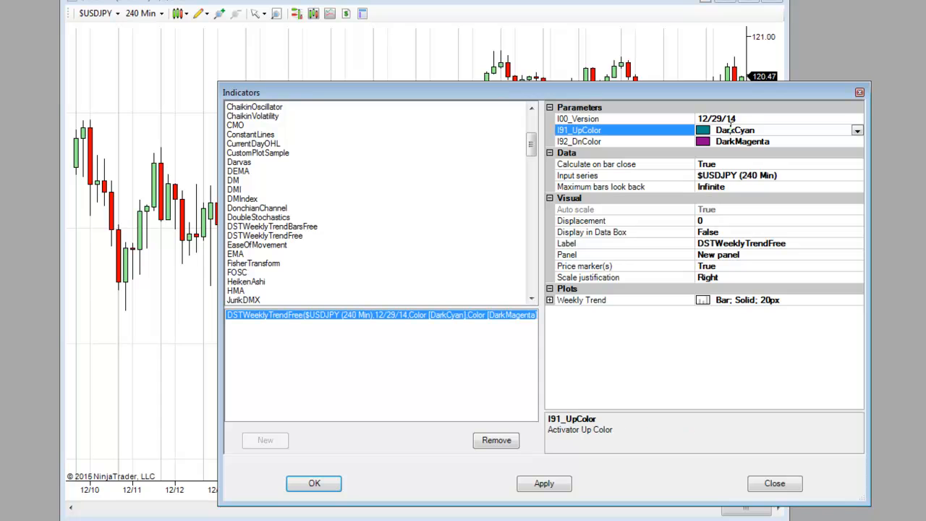
pyautogui.click(857, 131)
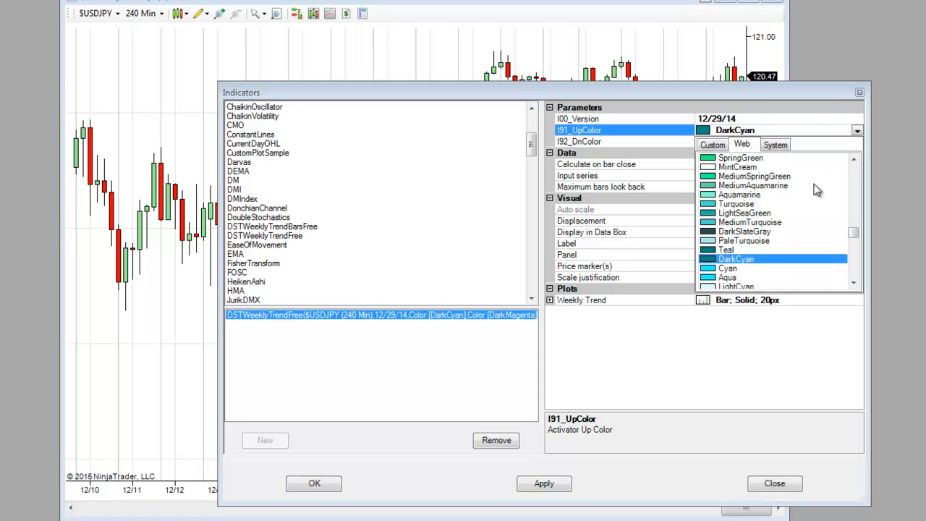
pyautogui.click(735, 176)
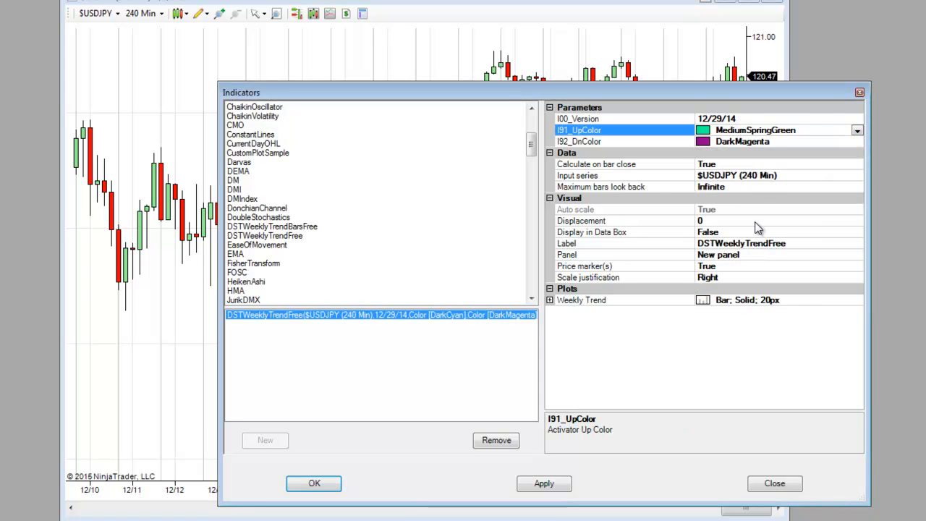
pyautogui.click(536, 486)
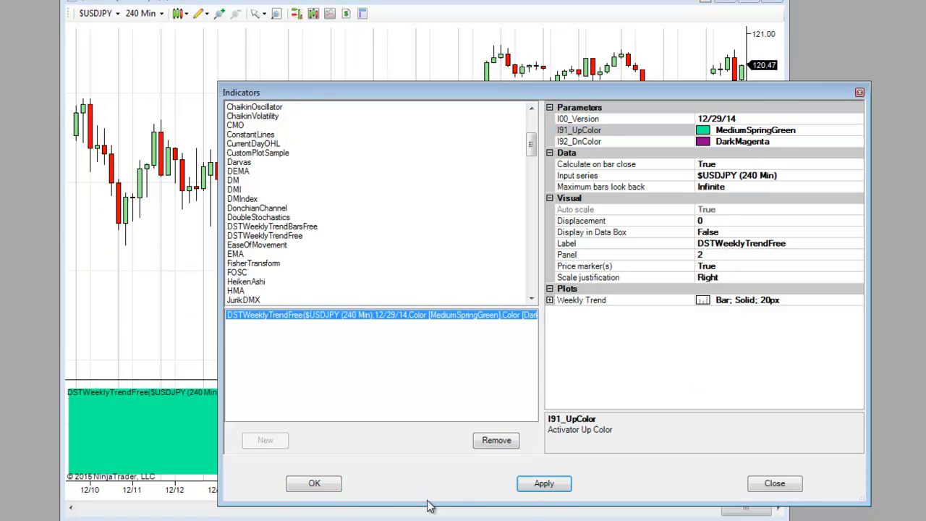
pyautogui.click(314, 484)
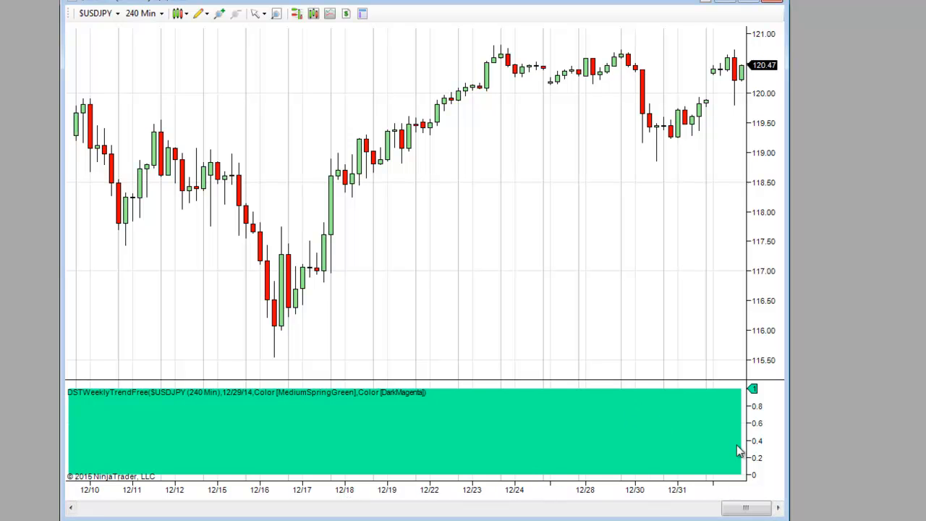
pyautogui.moveTo(745, 512); pyautogui.dragTo(629, 515)
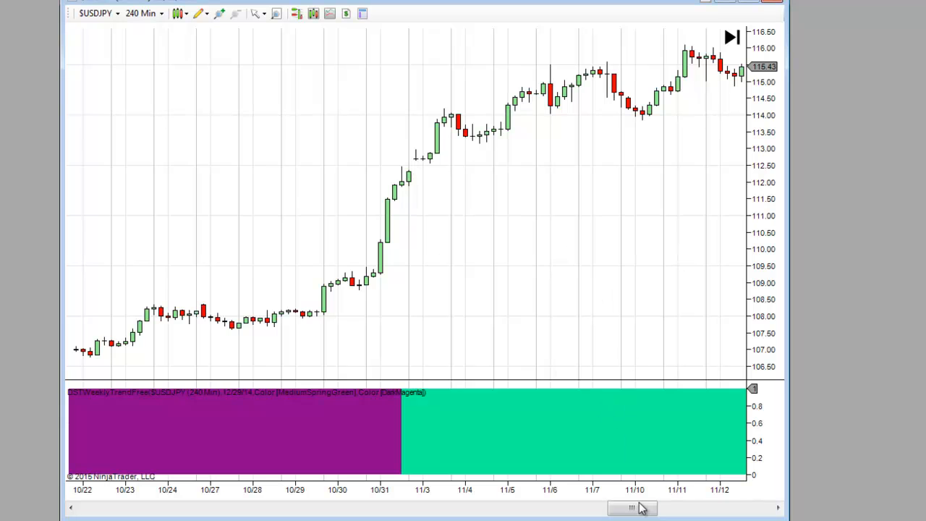
# Save the 240-minute USDJPY chart setup as a chart template named DST4Hour
pyautogui.moveTo(636, 508); pyautogui.dragTo(775, 508)
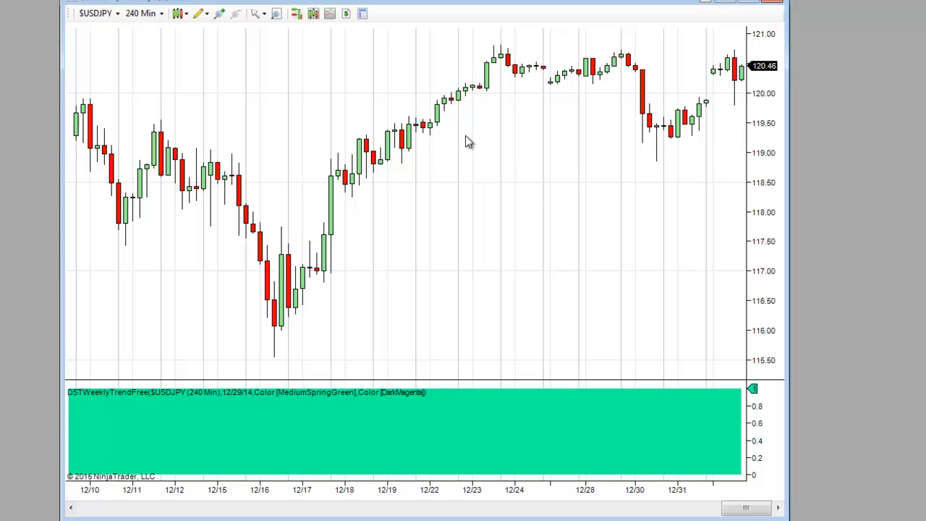
pyautogui.rightClick(466, 137)
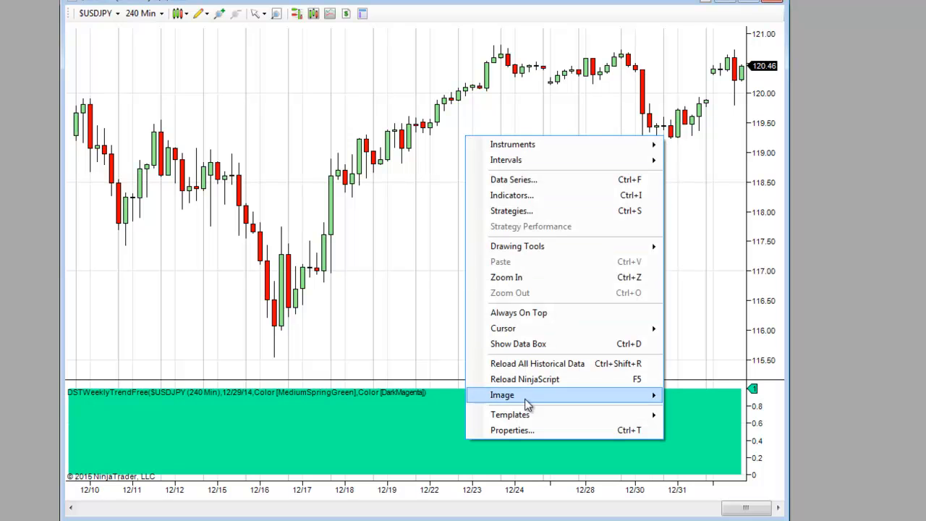
pyautogui.moveTo(531, 415)
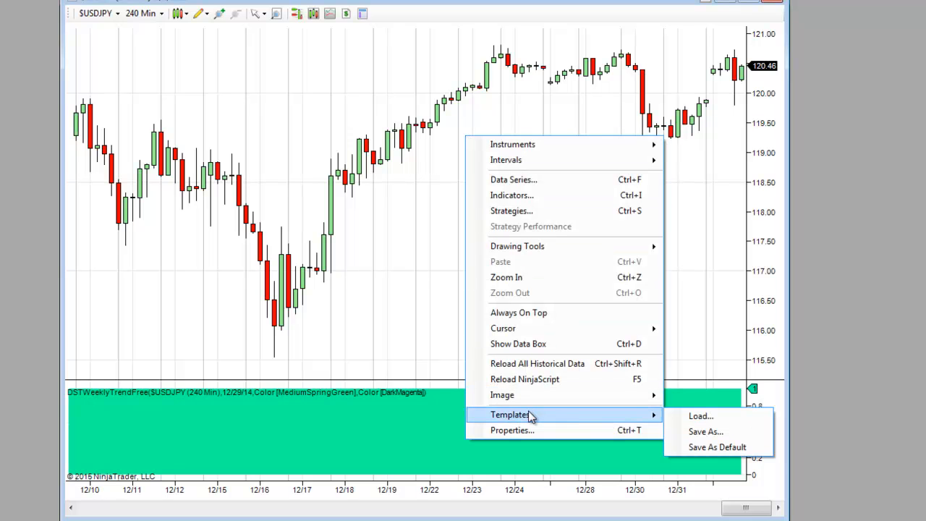
pyautogui.click(706, 432)
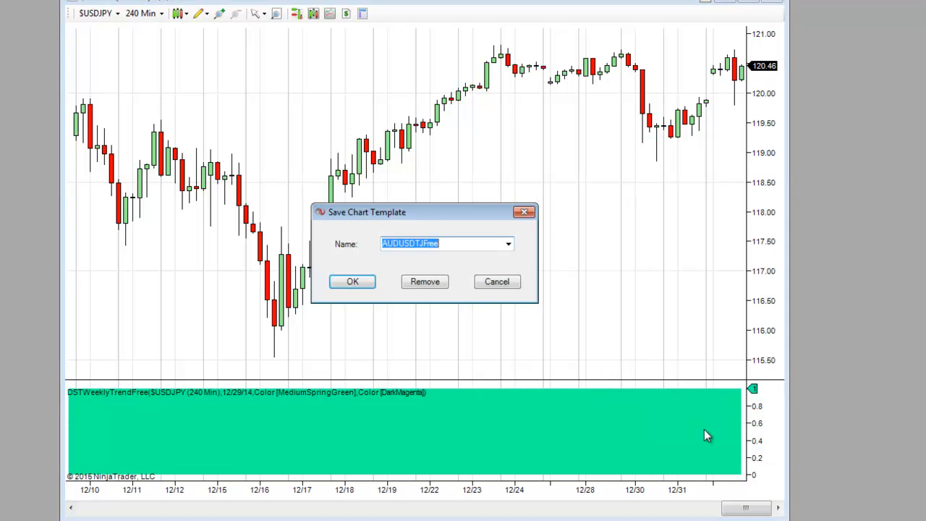
pyautogui.write('DST')
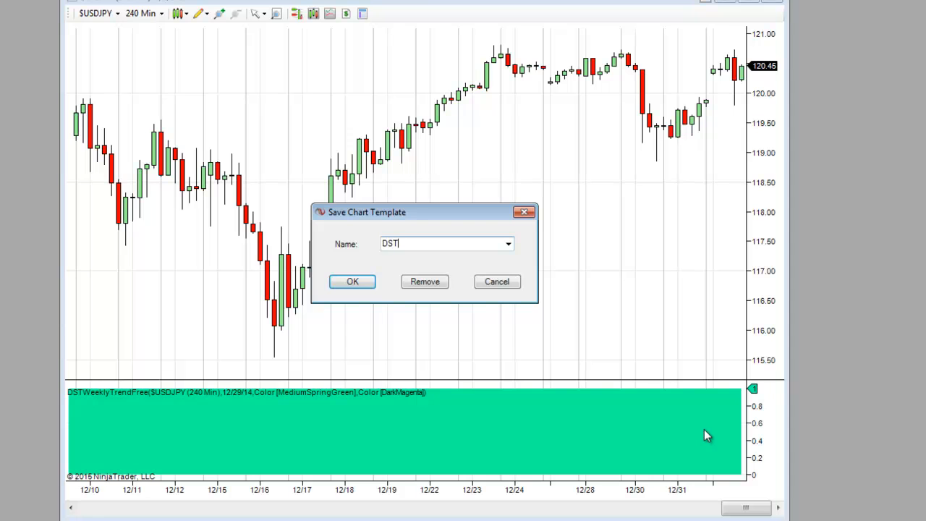
pyautogui.write('4Hour')
pyautogui.click(352, 281)
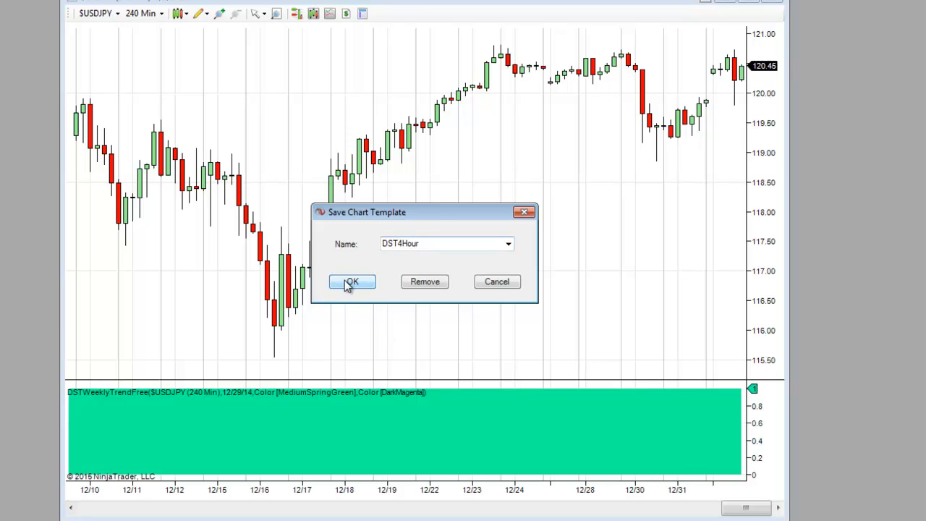
# Switch to the weekly USDJPY chart and save its setup as a chart template named DSTWeekly
pyautogui.click(455, 520)
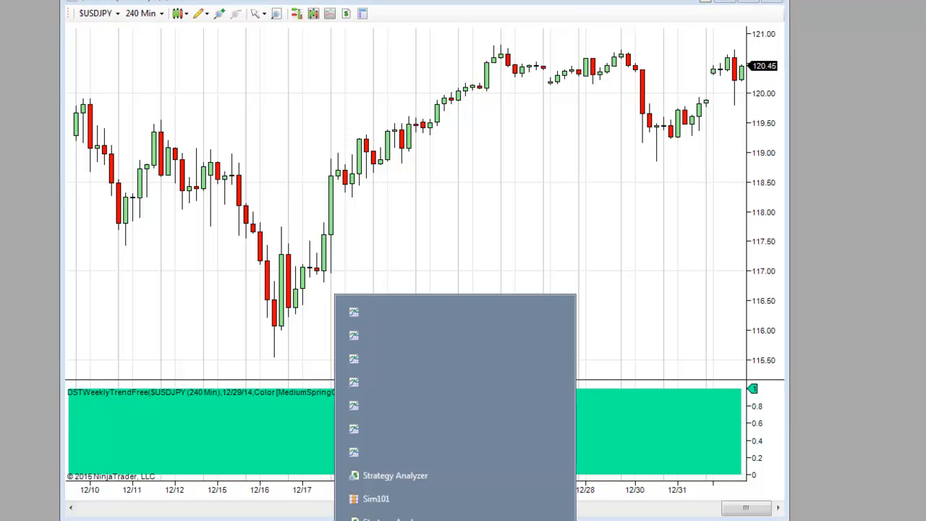
pyautogui.click(455, 518)
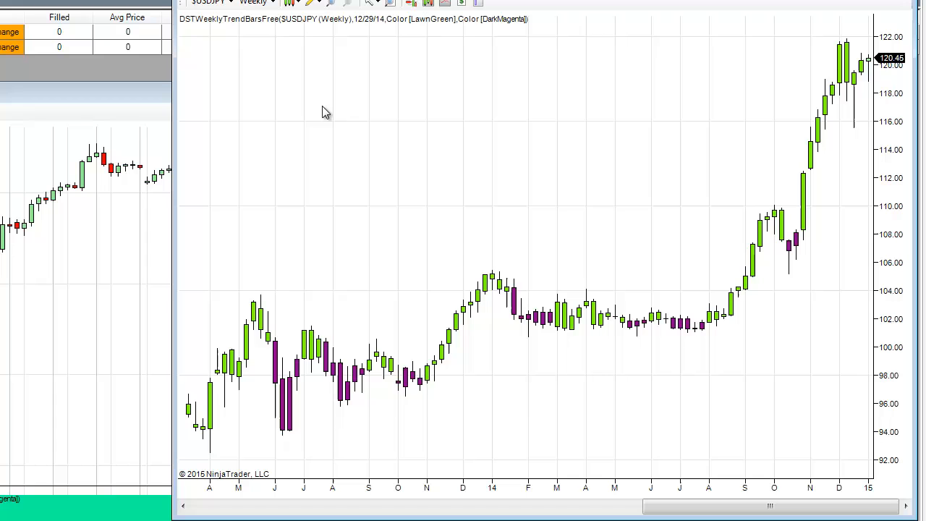
pyautogui.rightClick(498, 58)
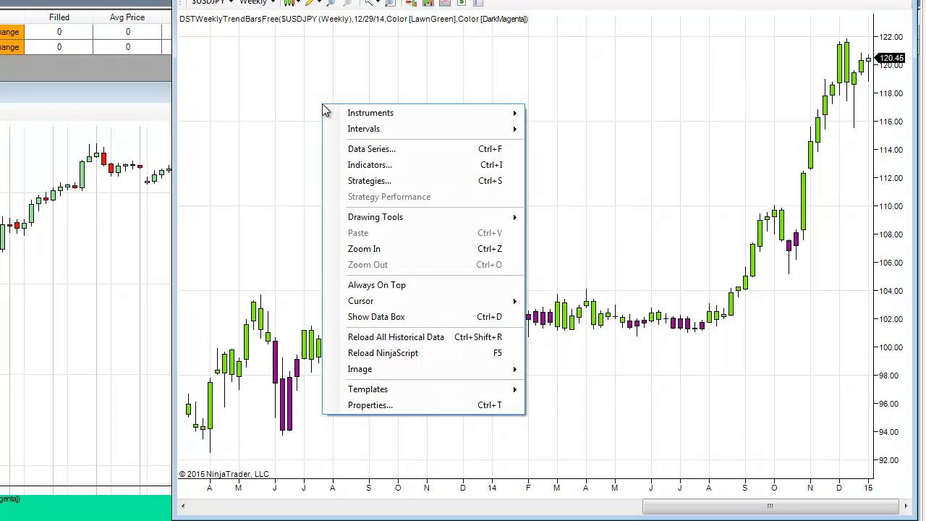
pyautogui.moveTo(393, 391)
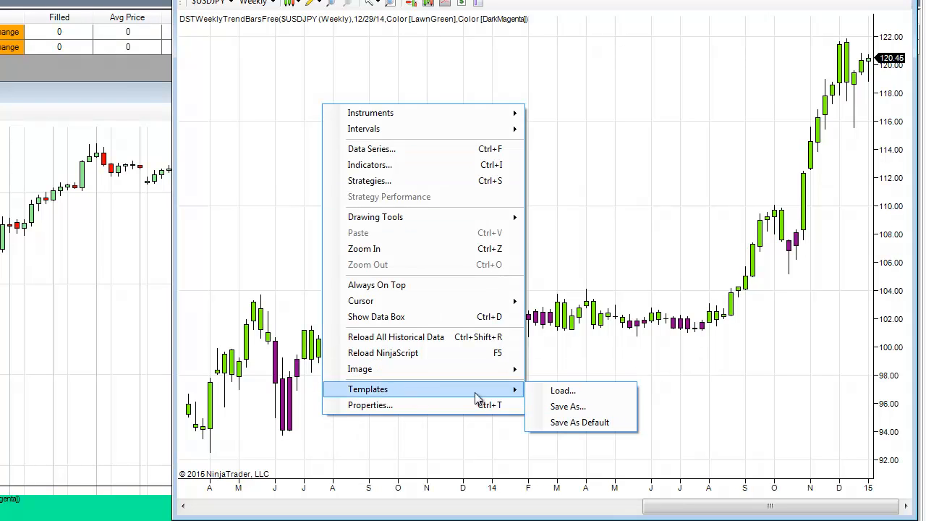
pyautogui.click(581, 413)
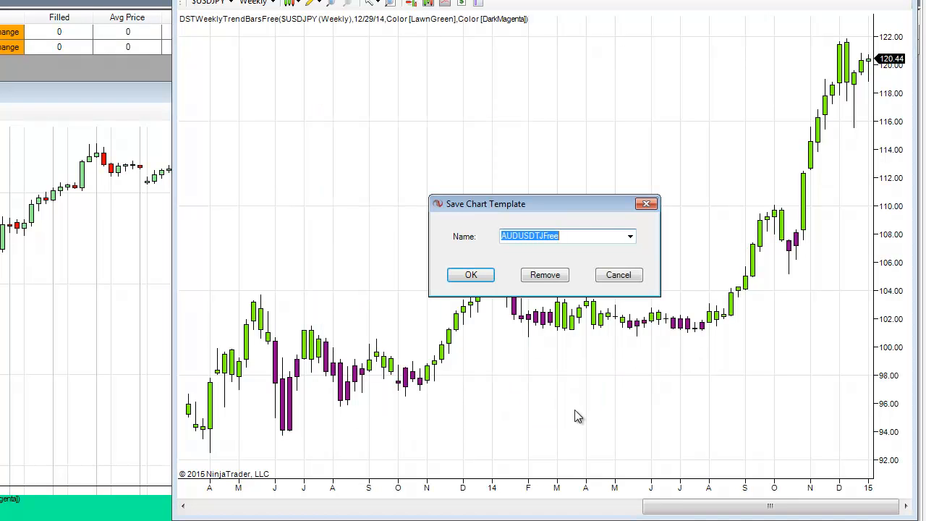
pyautogui.write('DSTWeekly')
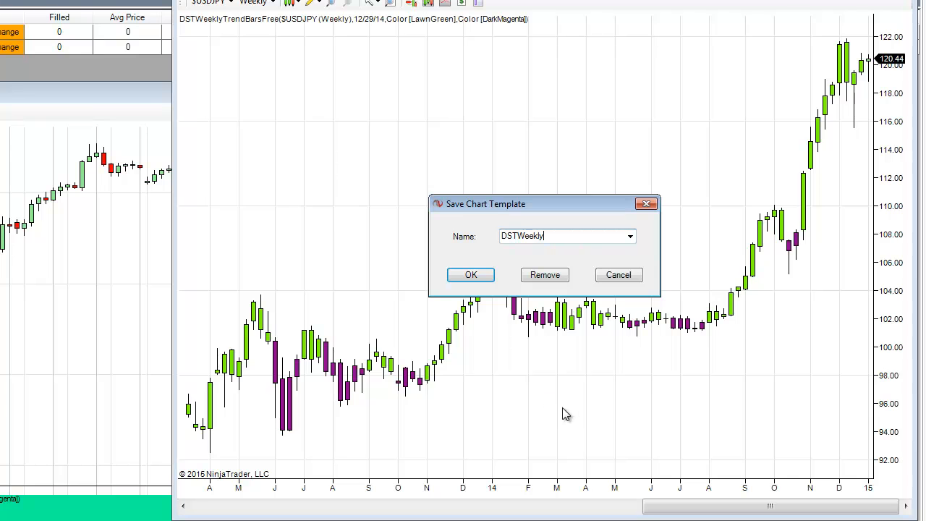
pyautogui.click(484, 279)
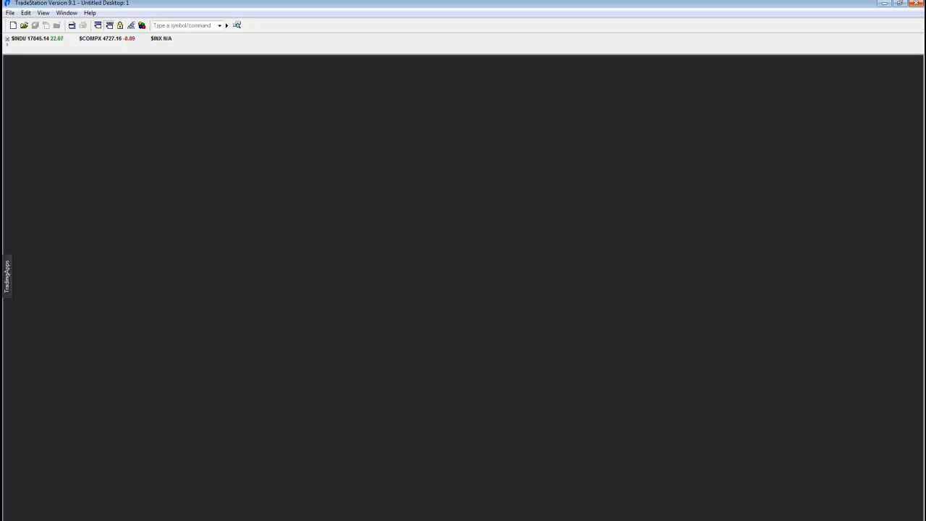
# Close TradeStation and open the DSTWeeklyTrendFree for TradeStation file from the Downloads folder
pyautogui.click(917, 3)
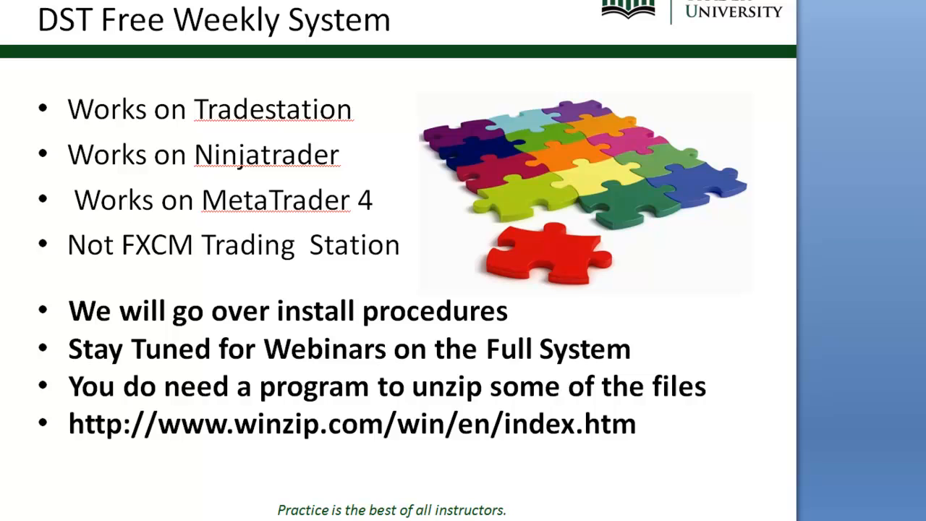
pyautogui.click(311, 520)
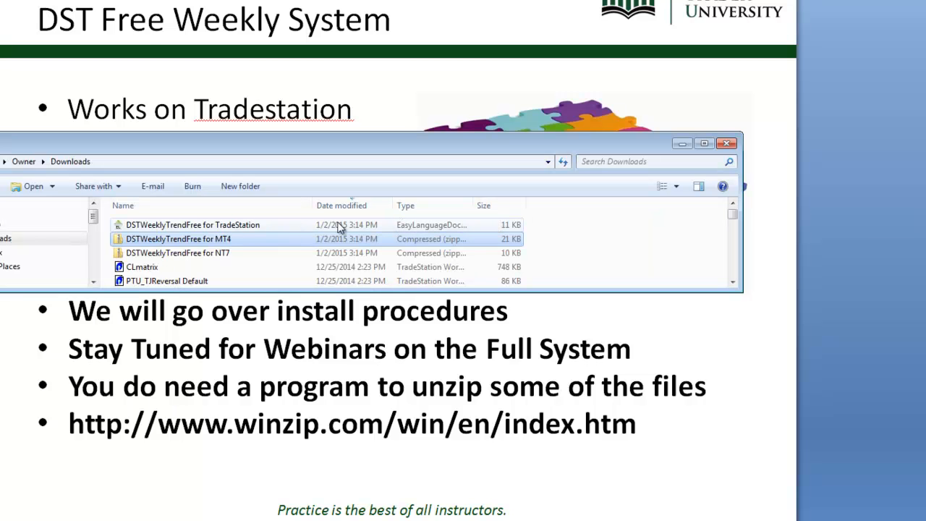
pyautogui.click(261, 228)
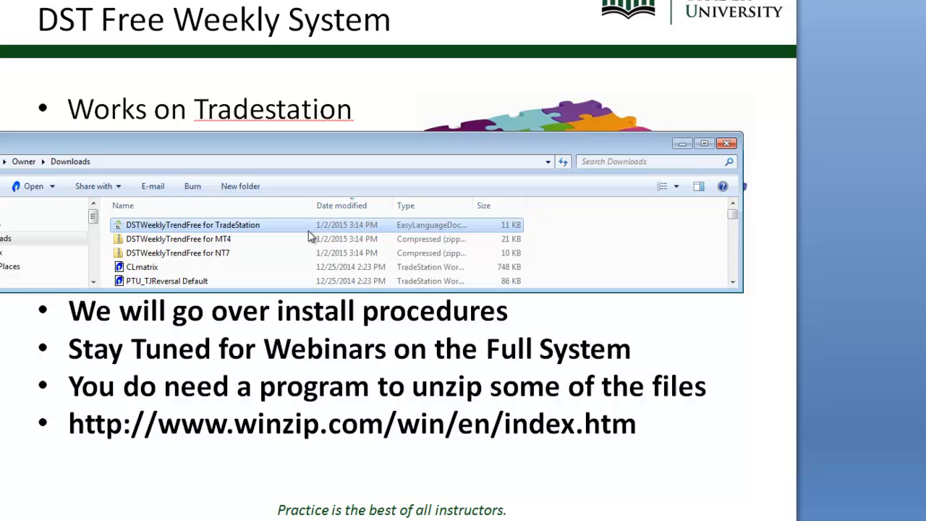
pyautogui.doubleClick(266, 230)
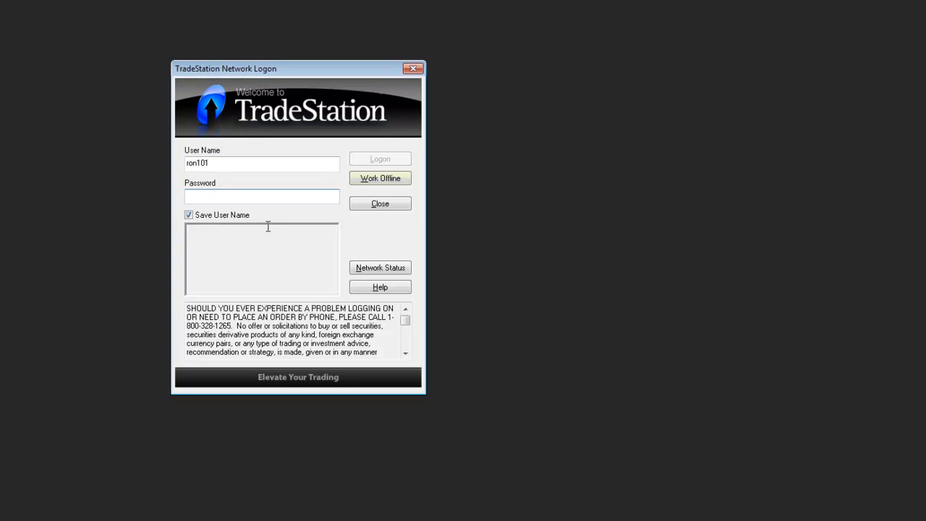
# Enter the account password and log on to the TradeStation network
pyautogui.write('******')
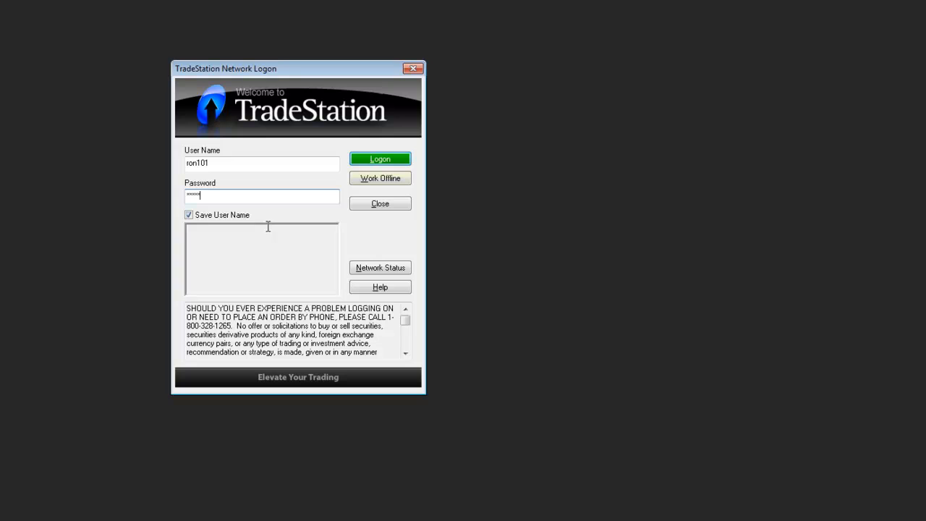
pyautogui.write('**')
pyautogui.press('Return')
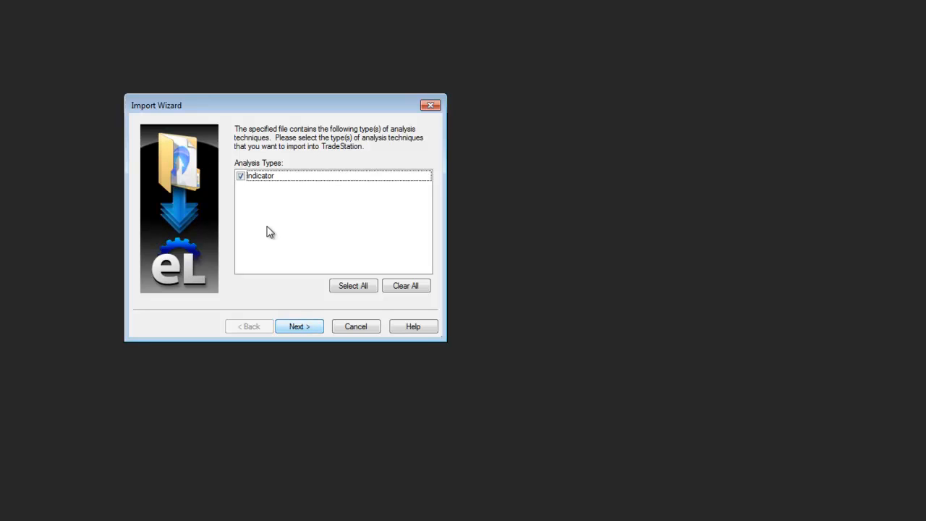
# Import the DST_WeeklyTrendBarsFree and DST_WeeklyTrendFree indicators through the Import Wizard
pyautogui.press('Return')
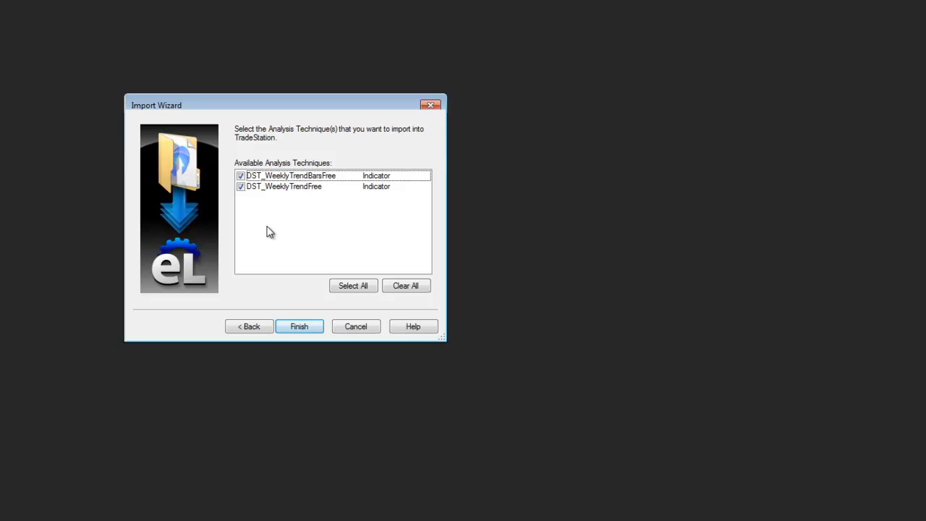
pyautogui.press('Return')
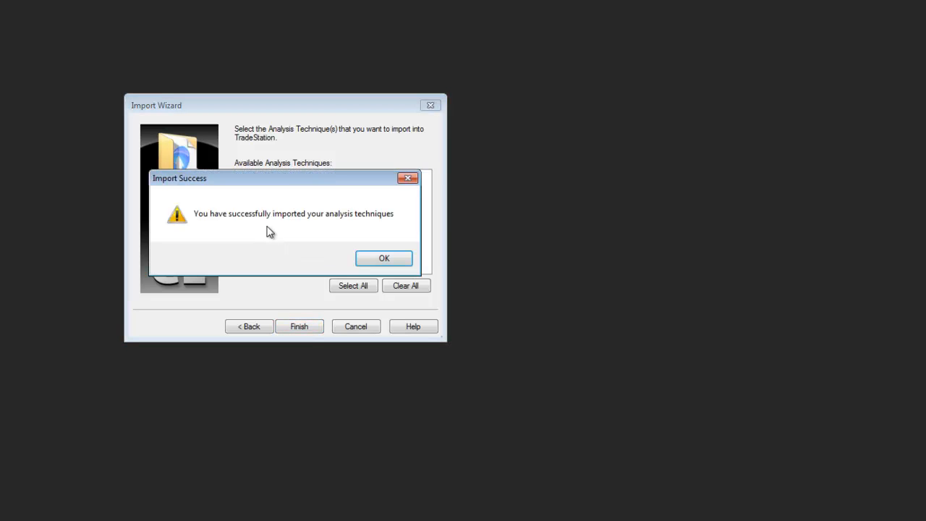
pyautogui.press('Return')
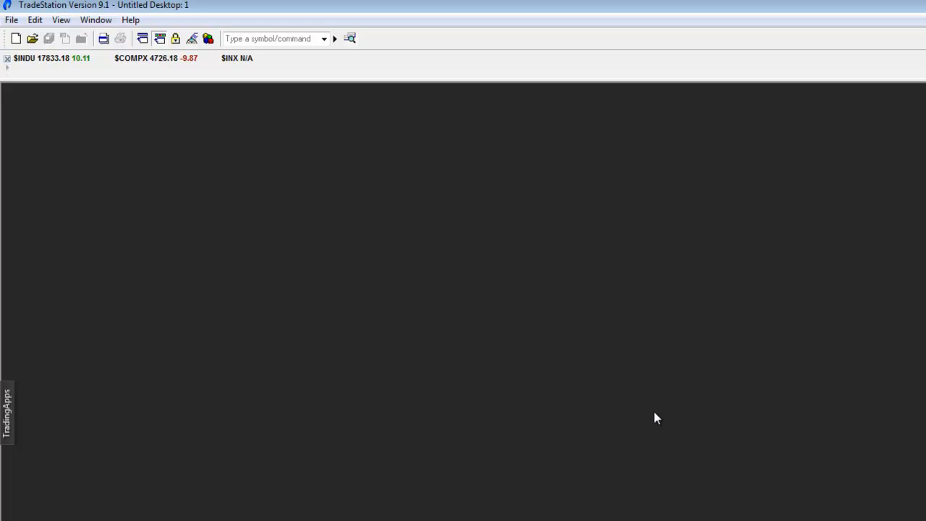
# Create a Chart Analysis window and format its symbol as USDJPY with the Weekly interval
pyautogui.press('Return')
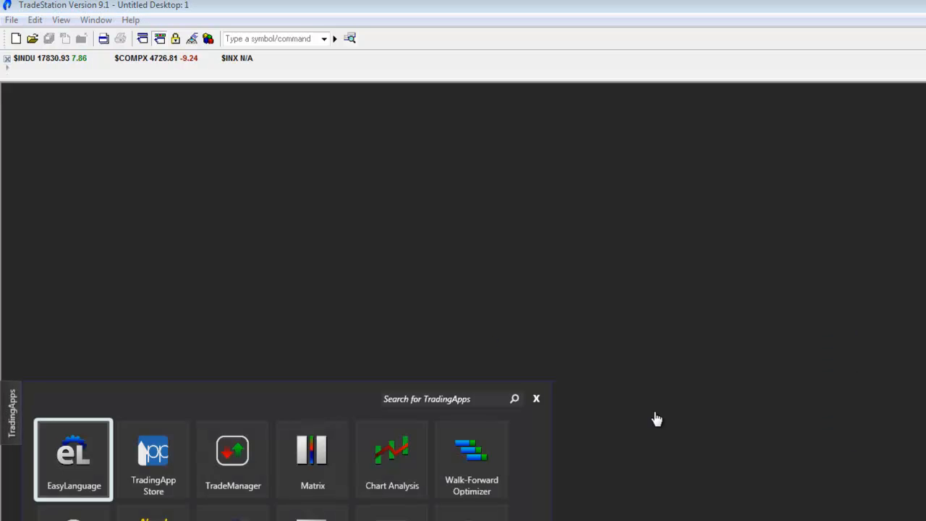
pyautogui.press('Return')
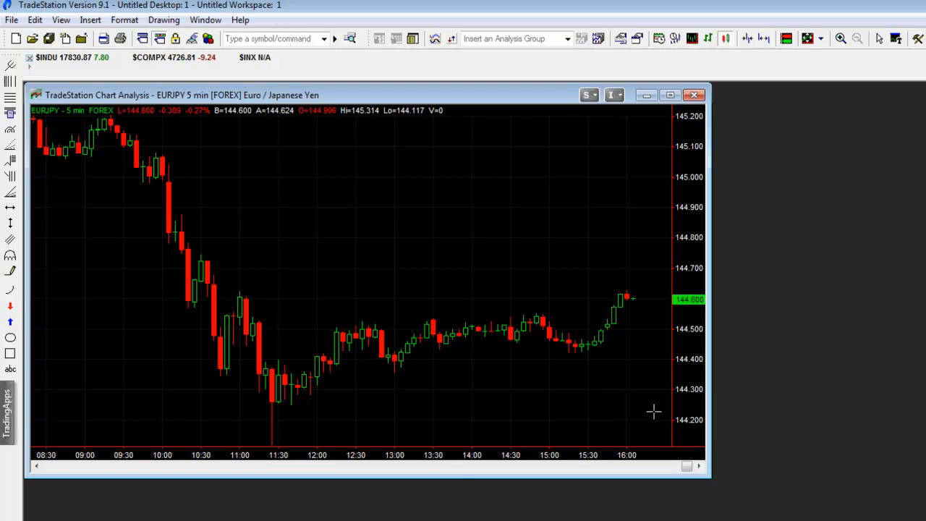
pyautogui.press('Menu')
pyautogui.press('Down')
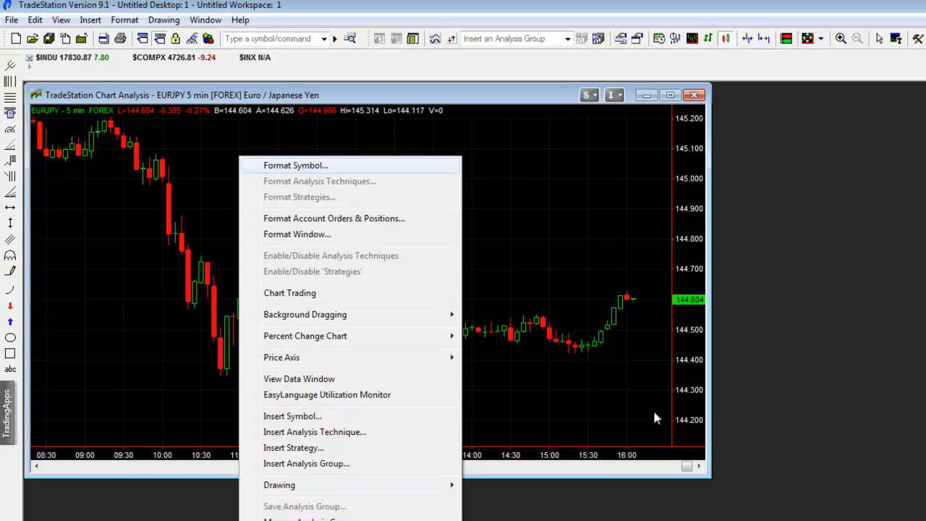
pyautogui.press('Return')
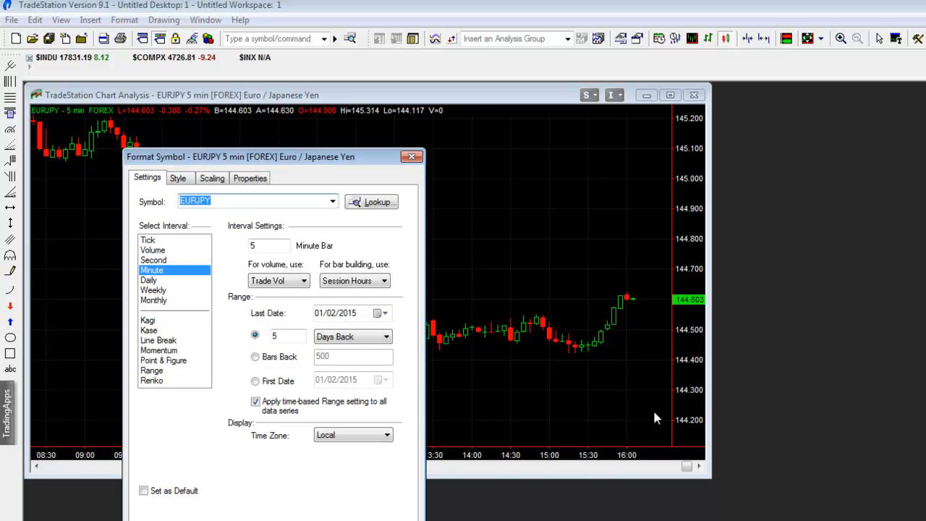
pyautogui.write('USDJPYU')
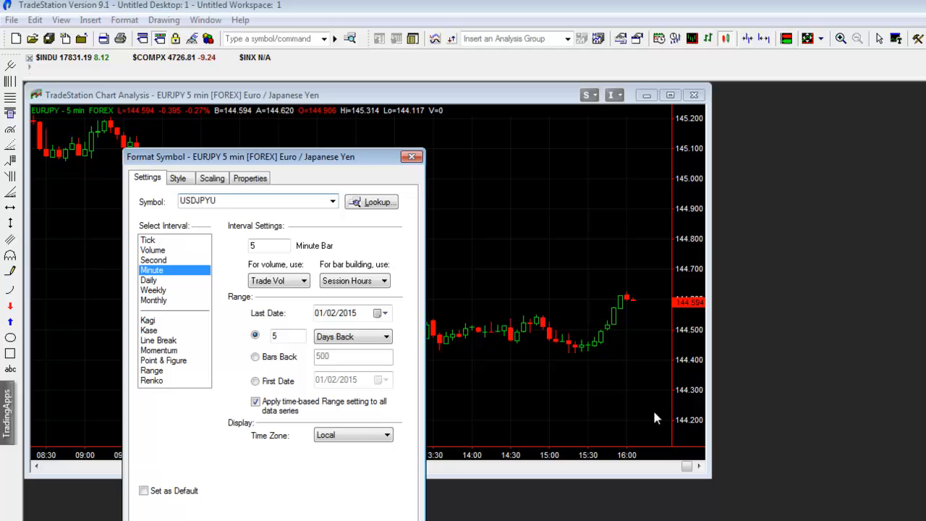
pyautogui.press('BackSpace')
pyautogui.press('Tab')
pyautogui.press('Tab')
pyautogui.press('w')
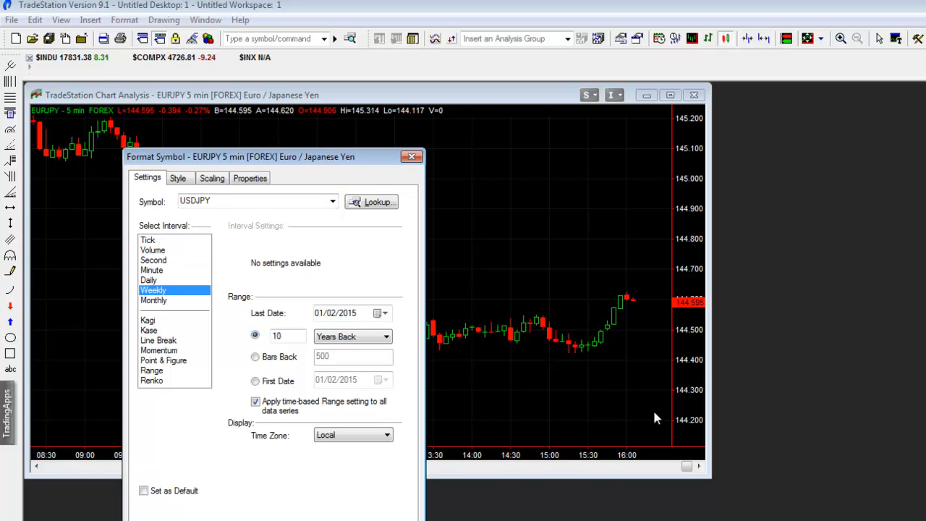
pyautogui.press('Return')
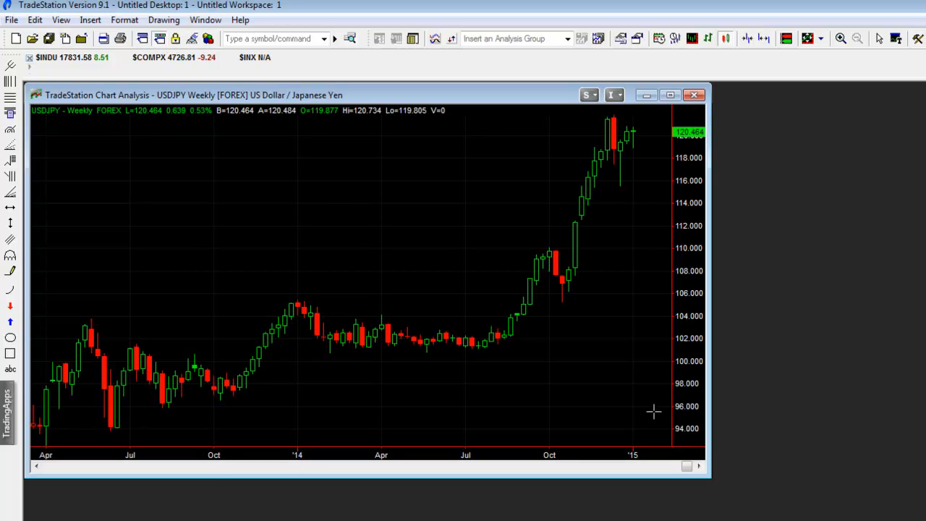
# Insert the DST_WeeklyTrendBarsFree indicator as an analysis technique on the weekly USDJPY chart
pyautogui.press('Menu')
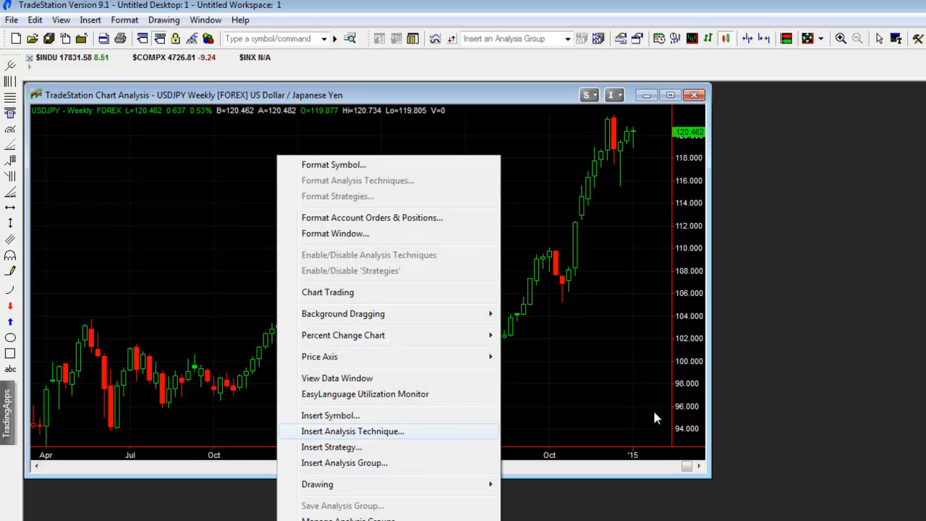
pyautogui.press('Return')
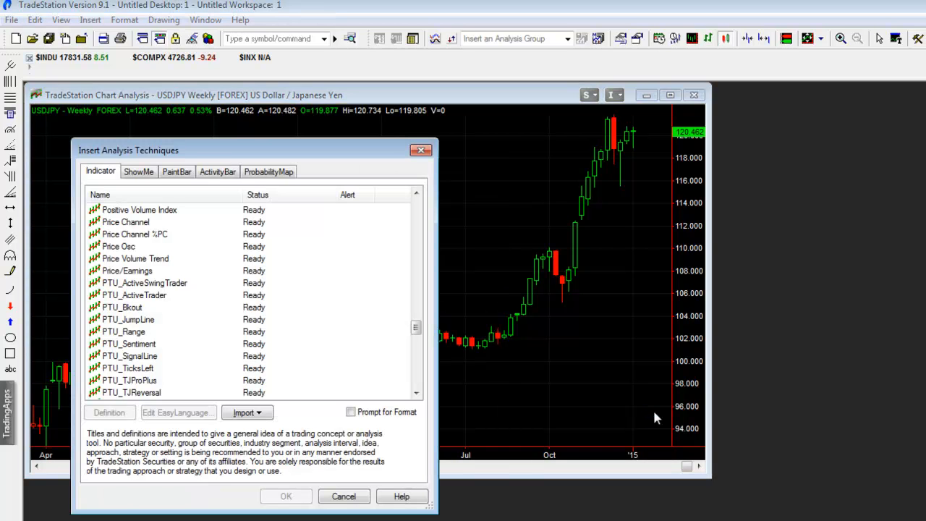
pyautogui.scroll(13, 253, 300)
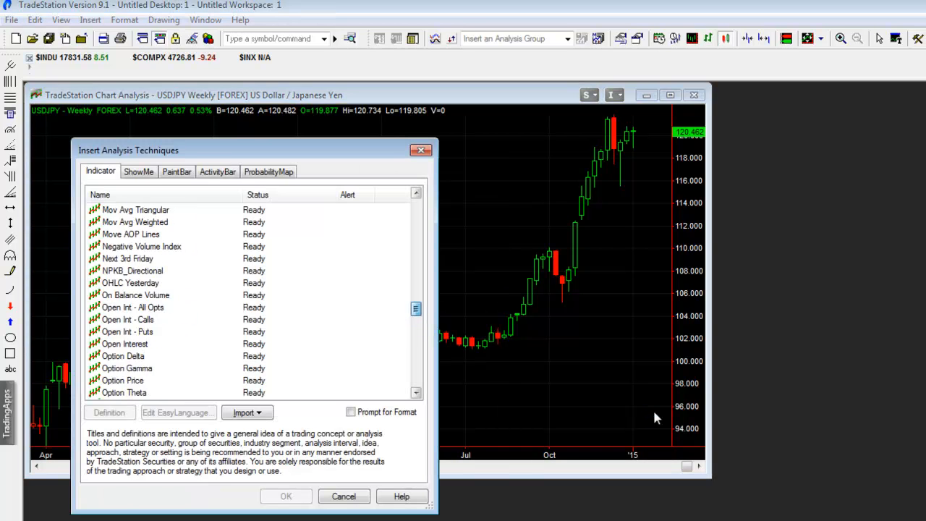
pyautogui.scroll(7, 253, 300)
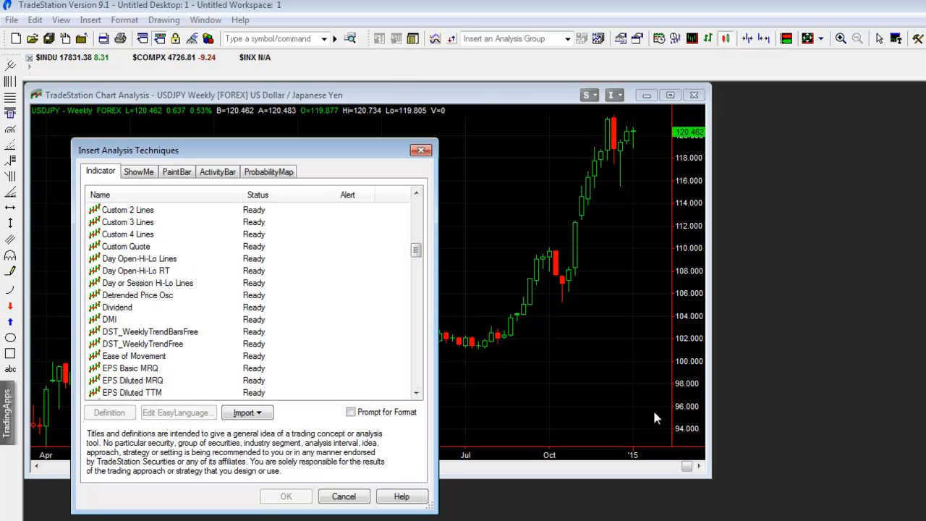
pyautogui.click(150, 332)
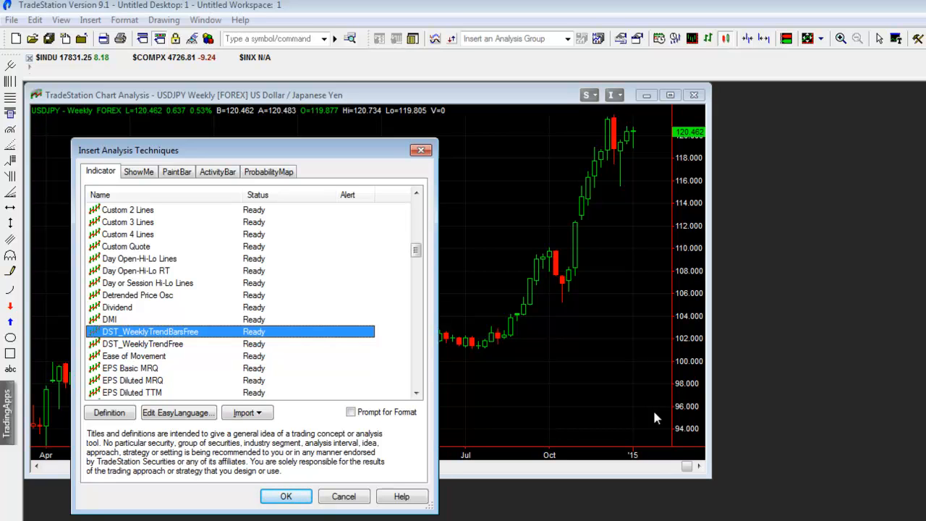
pyautogui.press('Return')
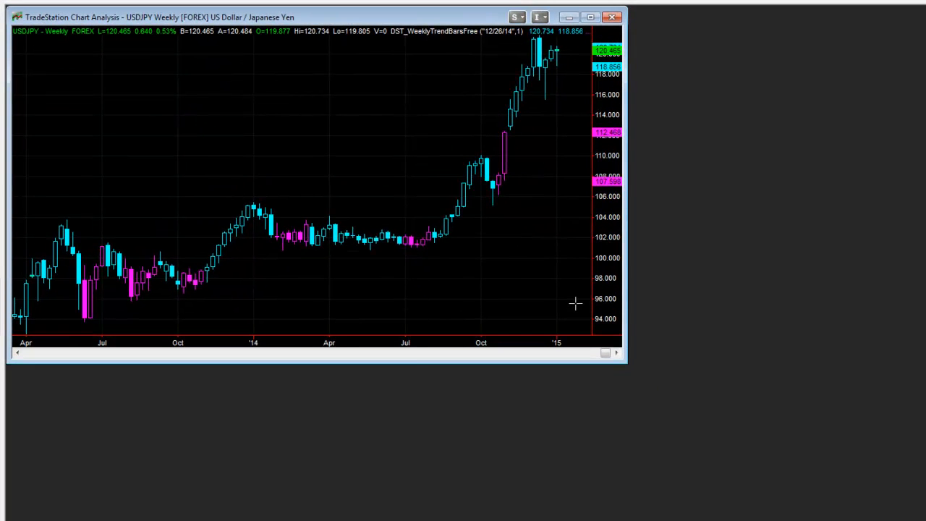
# Duplicate the weekly USDJPY chart window by copying and pasting it into the workspace
pyautogui.rightClick(218, 118)
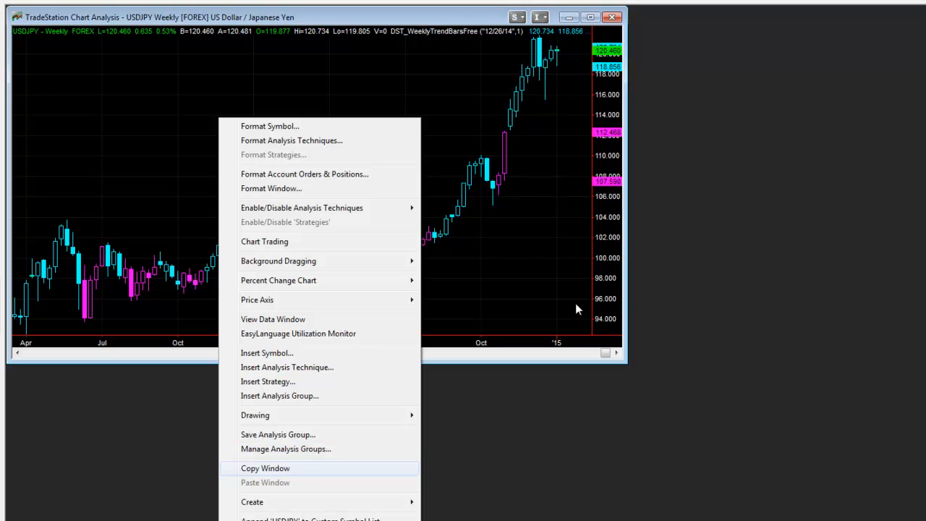
pyautogui.click(265, 468)
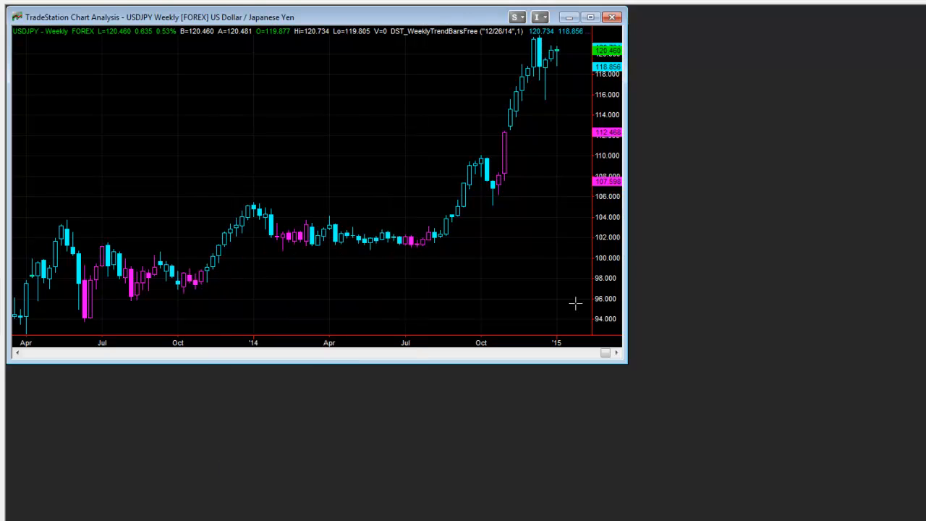
pyautogui.rightClick(693, 81)
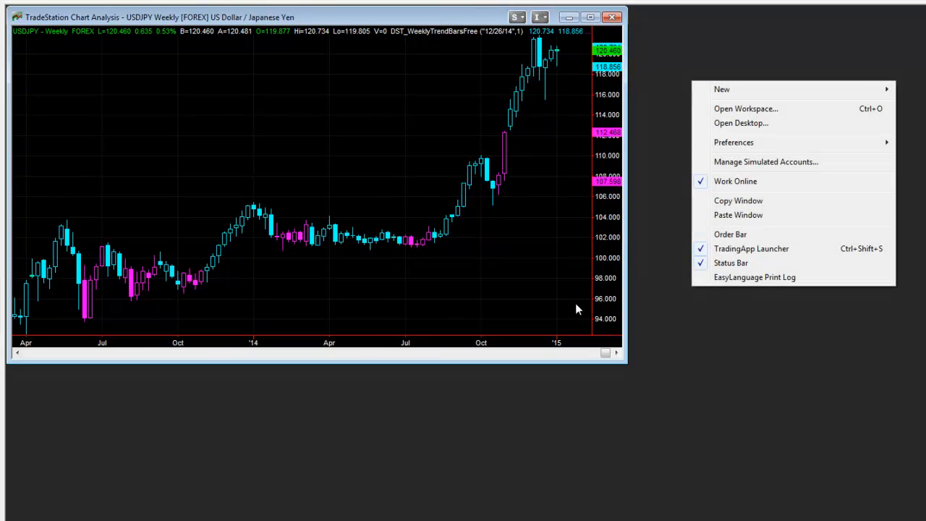
pyautogui.click(738, 215)
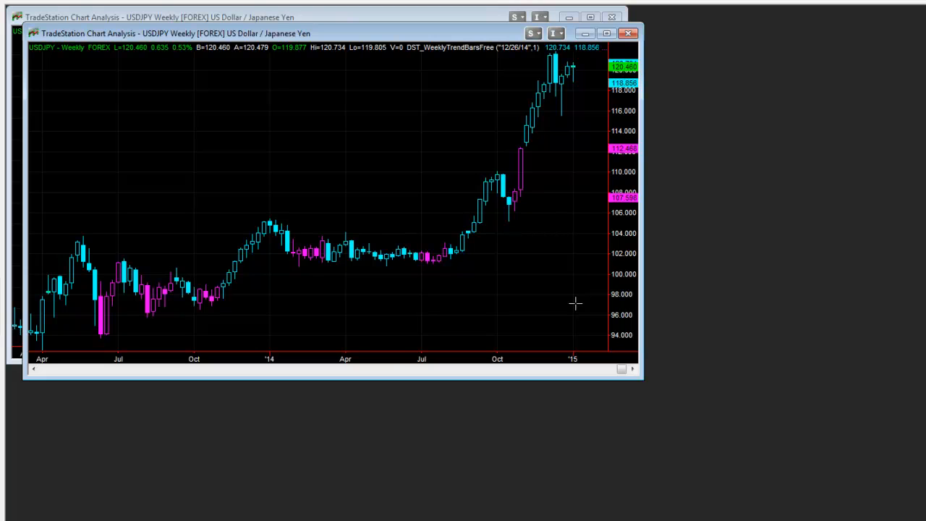
# Format the duplicated USDJPY chart as 240-minute bars with a range of 300 days back, and offset its window from the weekly chart
pyautogui.rightClick(192, 106)
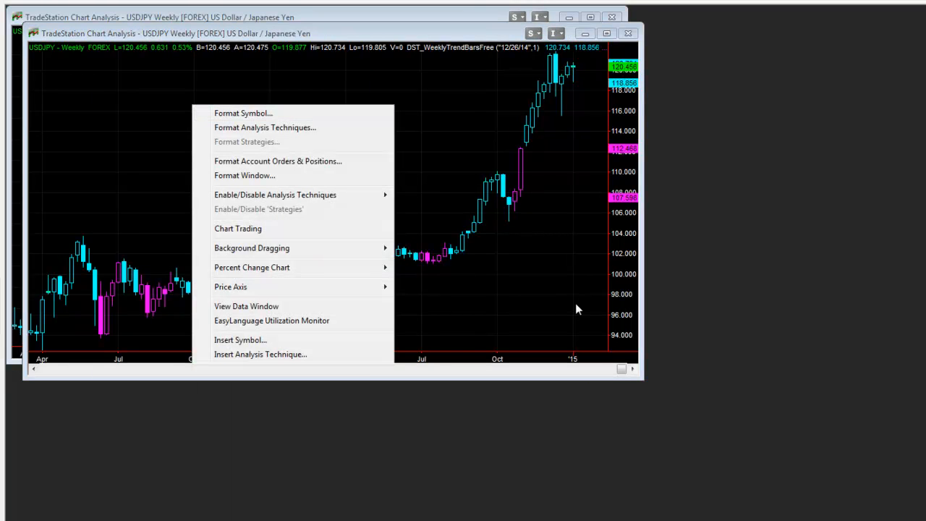
pyautogui.click(217, 113)
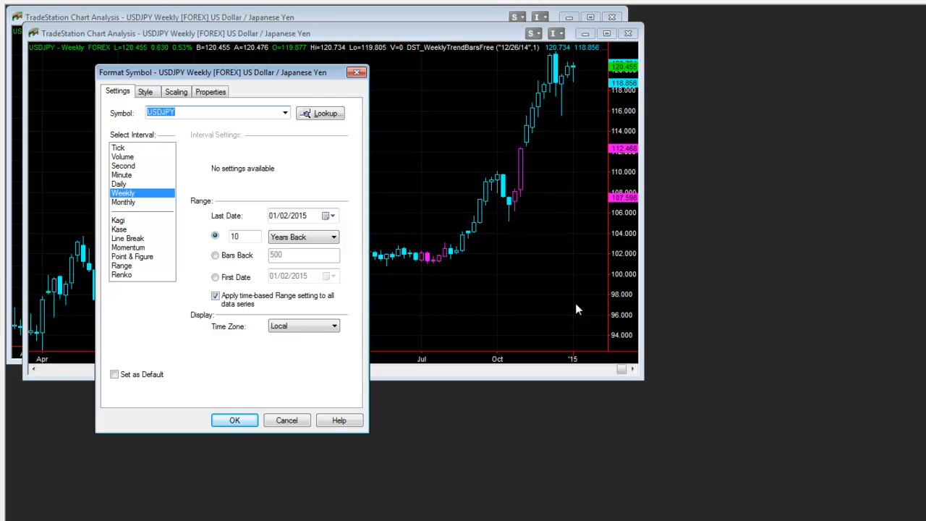
pyautogui.click(122, 175)
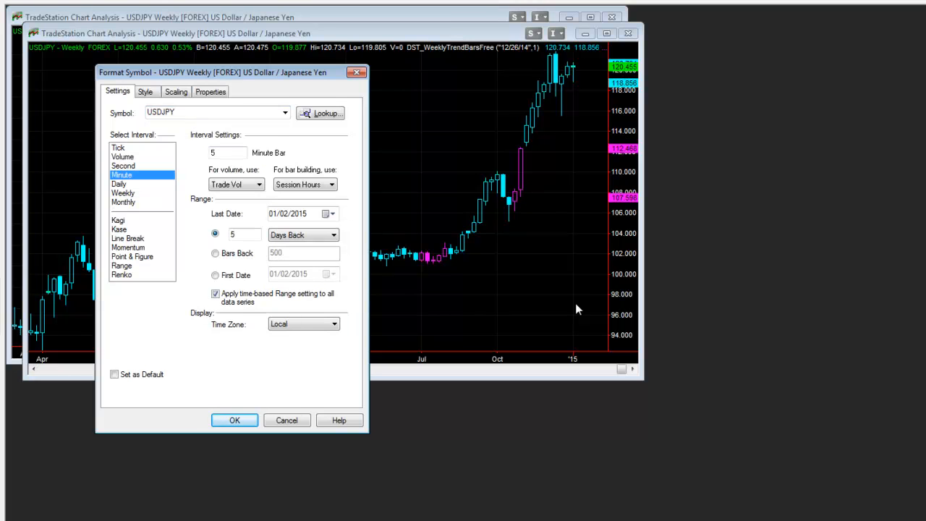
pyautogui.doubleClick(216, 153)
pyautogui.write('240')
pyautogui.click(241, 234)
pyautogui.write('0')
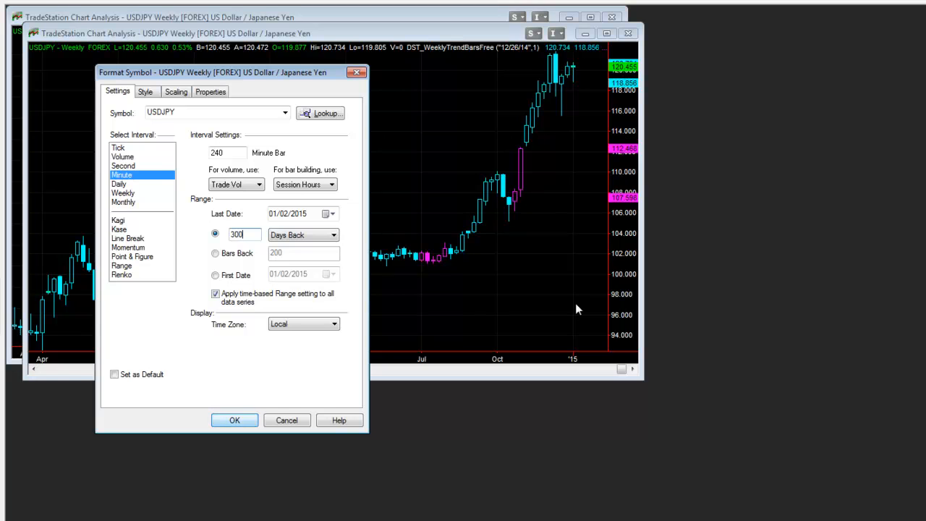
pyautogui.press('Return')
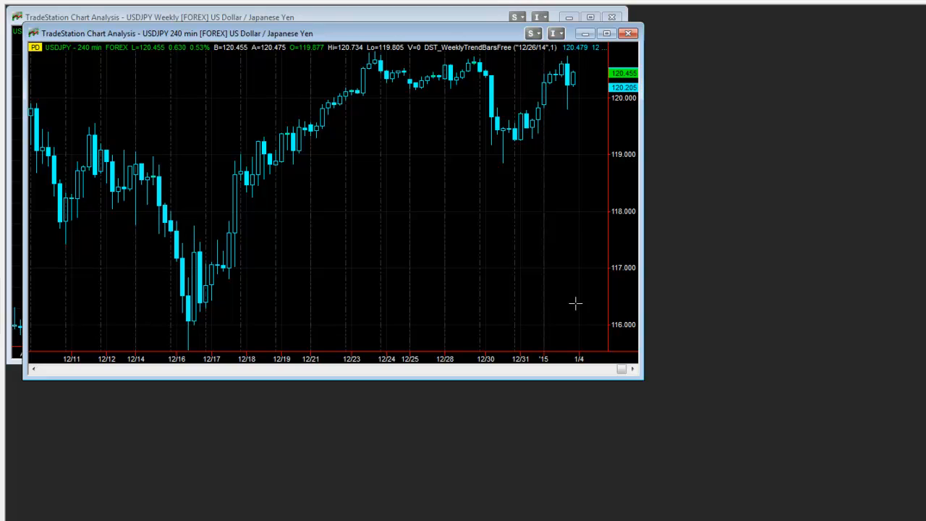
pyautogui.moveTo(420, 34); pyautogui.dragTo(473, 38)
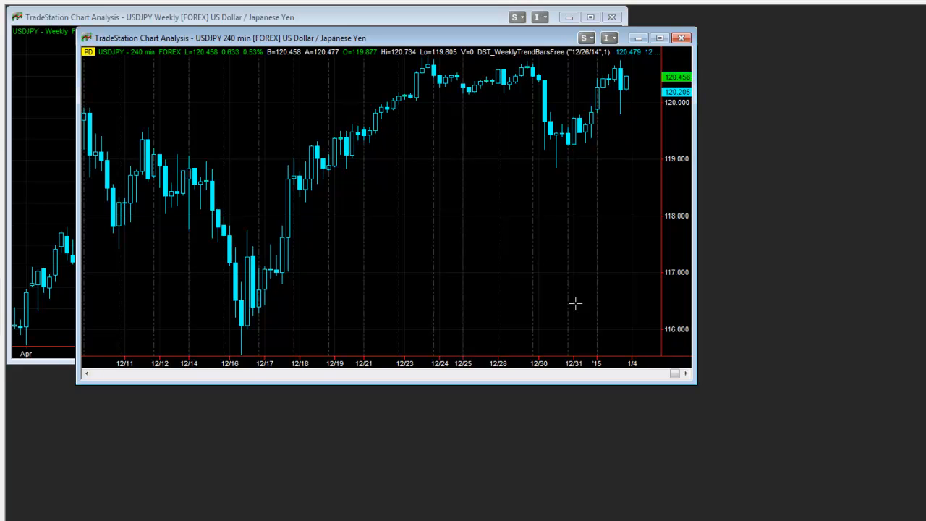
# Insert the DST_WeeklyTrendFree indicator as an analysis technique on the 240-minute USDJPY chart
pyautogui.rightClick(575, 303)
pyautogui.press('Down')
pyautogui.press('Down')
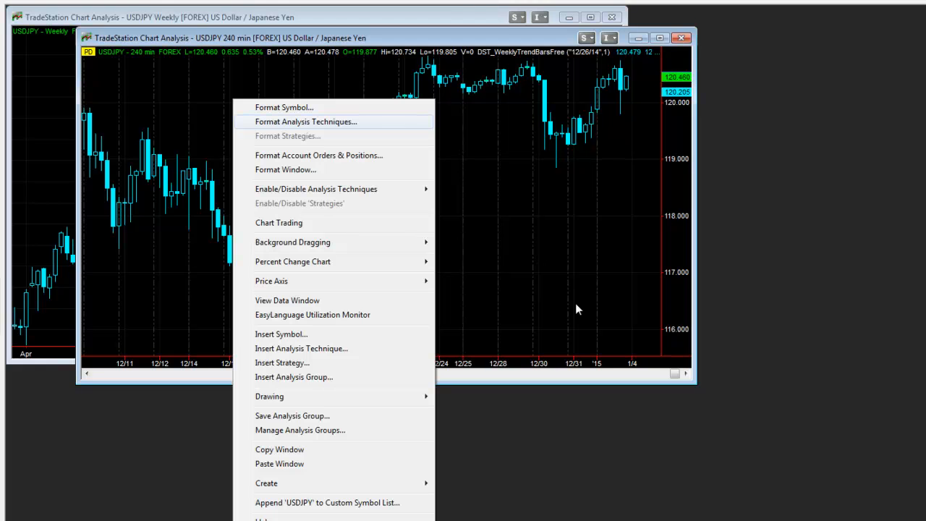
pyautogui.press('Down')
pyautogui.press('Down')
pyautogui.press('Down')
pyautogui.press('Down')
pyautogui.press('Down')
pyautogui.press('Down')
pyautogui.press('Down')
pyautogui.press('Down')
pyautogui.press('Down')
pyautogui.press('Down')
pyautogui.press('Down')
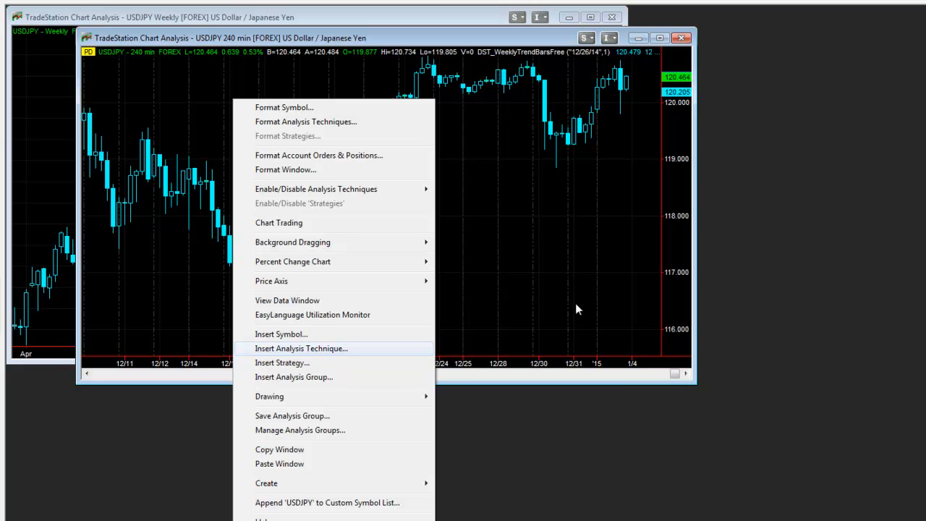
pyautogui.press('Return')
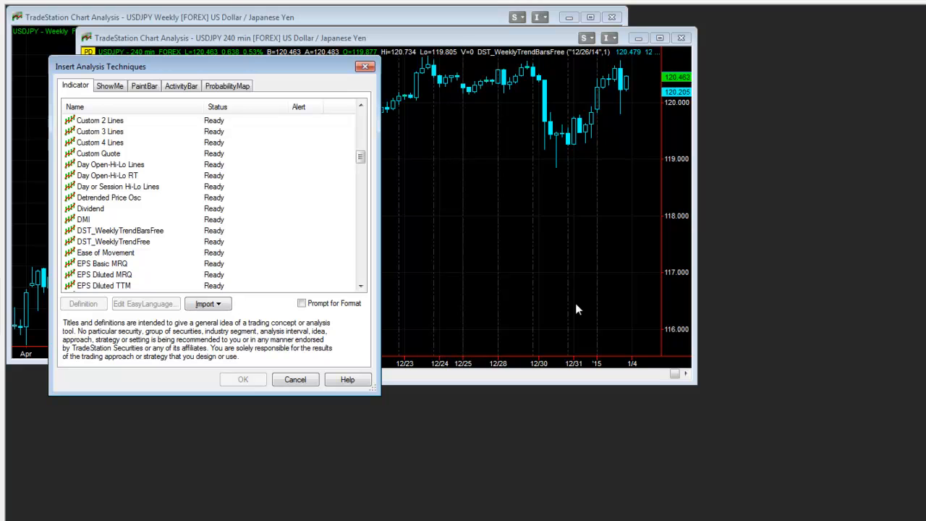
pyautogui.press('Down')
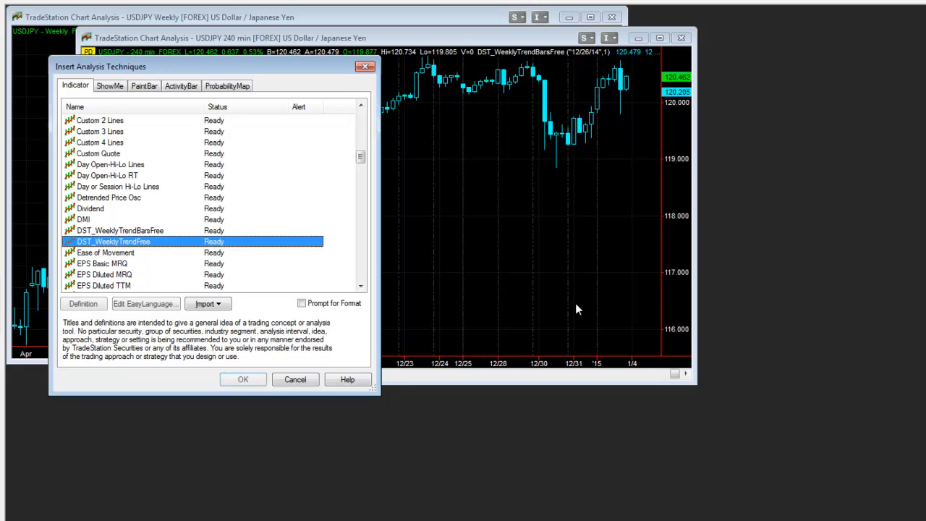
pyautogui.press('Return')
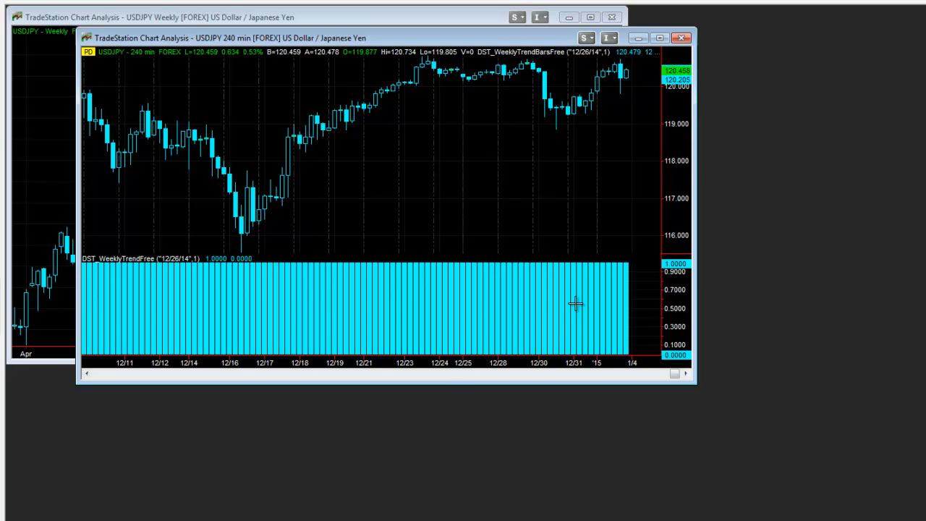
# Remove the DST_WeeklyTrendBarsFree indicator from the 240-minute USDJPY chart's analysis techniques
pyautogui.hotkey('shift', 'F10')
pyautogui.press('Down')
pyautogui.press('Down')
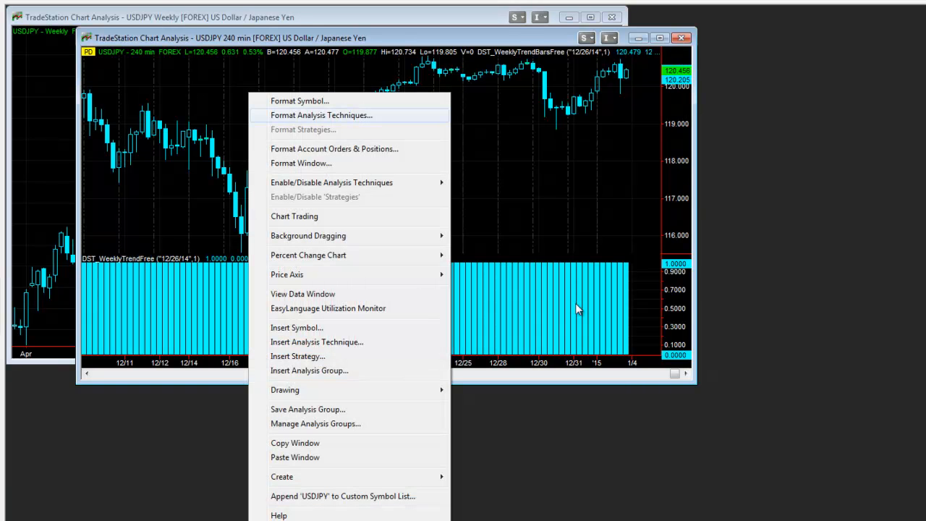
pyautogui.press('Return')
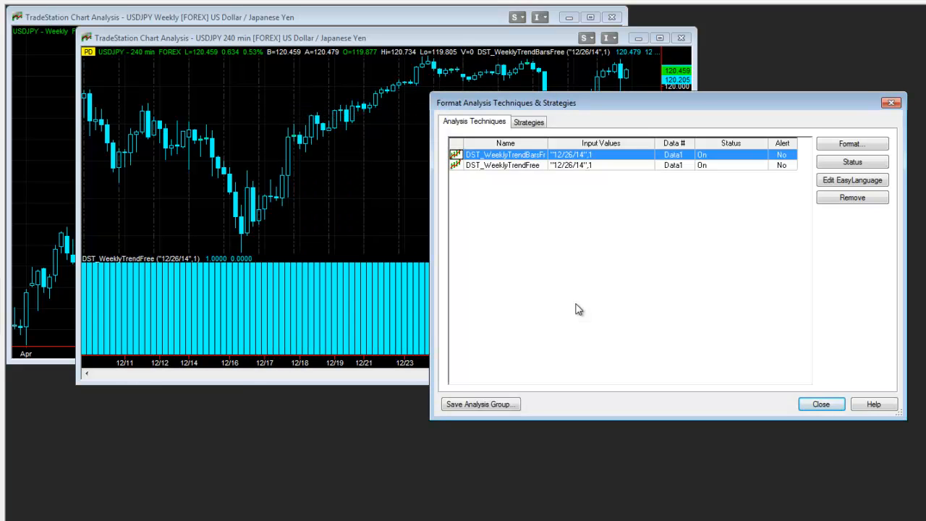
pyautogui.press('Right')
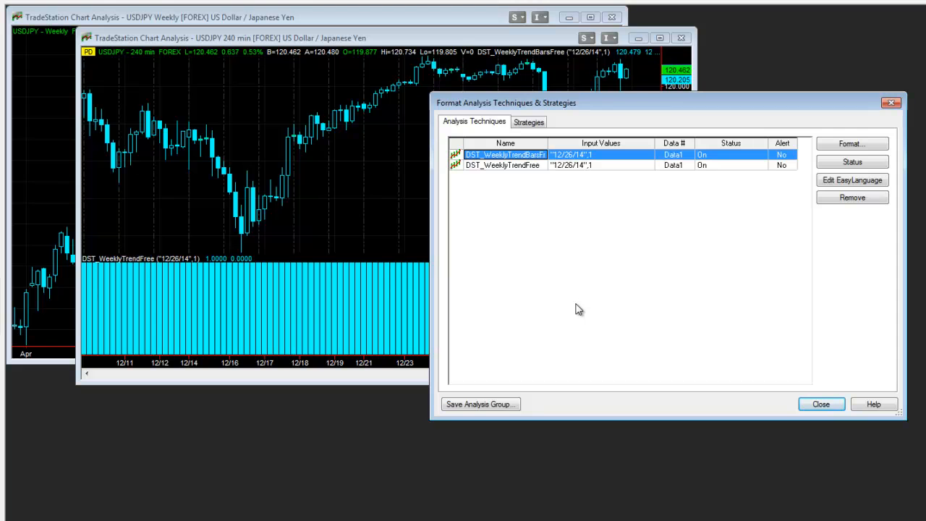
pyautogui.click(852, 197)
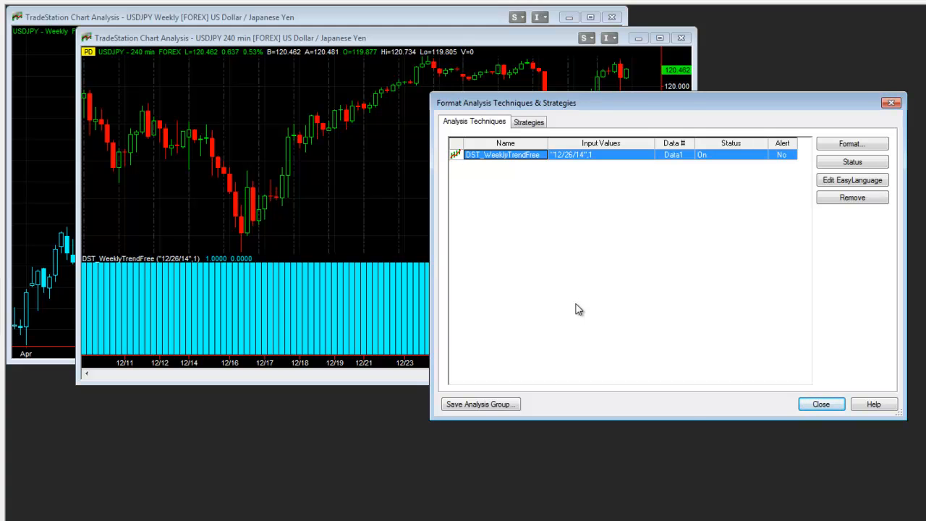
pyautogui.press('Return')
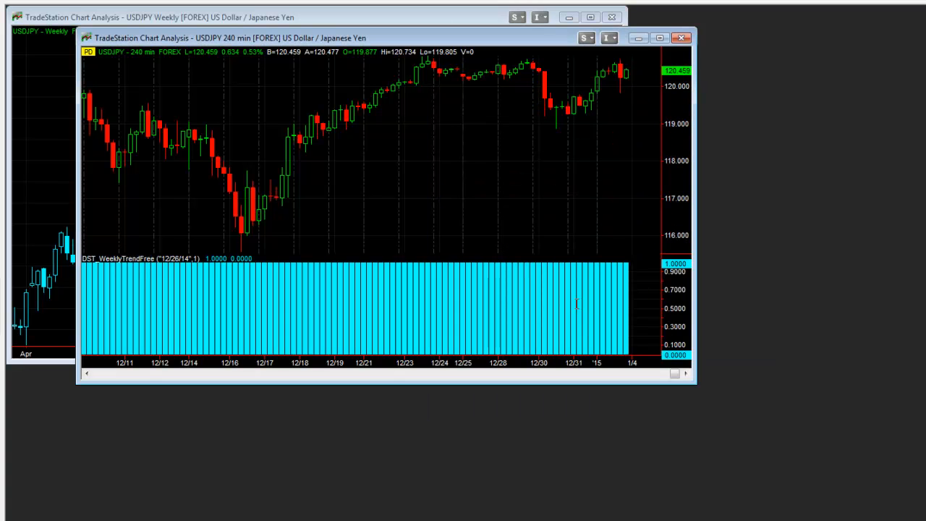
# Arrange the two chart windows side by side and bring the 240-minute chart to its most recent bars
pyautogui.hotkey('alt', 'w')
pyautogui.press('v')
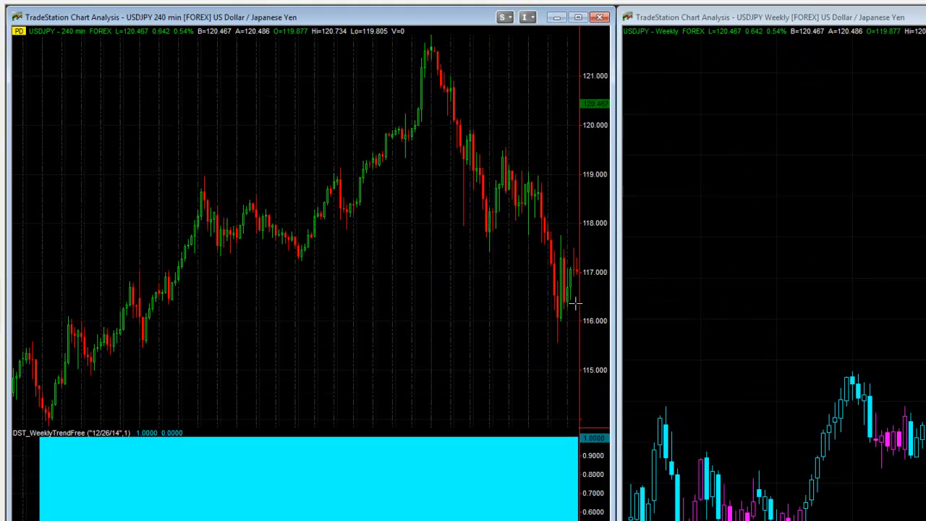
pyautogui.press('Right')
pyautogui.press('Right')
pyautogui.press('Right')
pyautogui.press('Right')
pyautogui.press('Right')
pyautogui.press('Right')
pyautogui.press('Right')
pyautogui.press('Right')
pyautogui.press('Right')
pyautogui.press('Right')
pyautogui.press('Right')
pyautogui.press('Right')
pyautogui.press('Right')
pyautogui.press('Right')
pyautogui.press('Right')
pyautogui.press('Right')
pyautogui.press('Right')
pyautogui.press('Right')
pyautogui.press('Right')
pyautogui.press('Right')
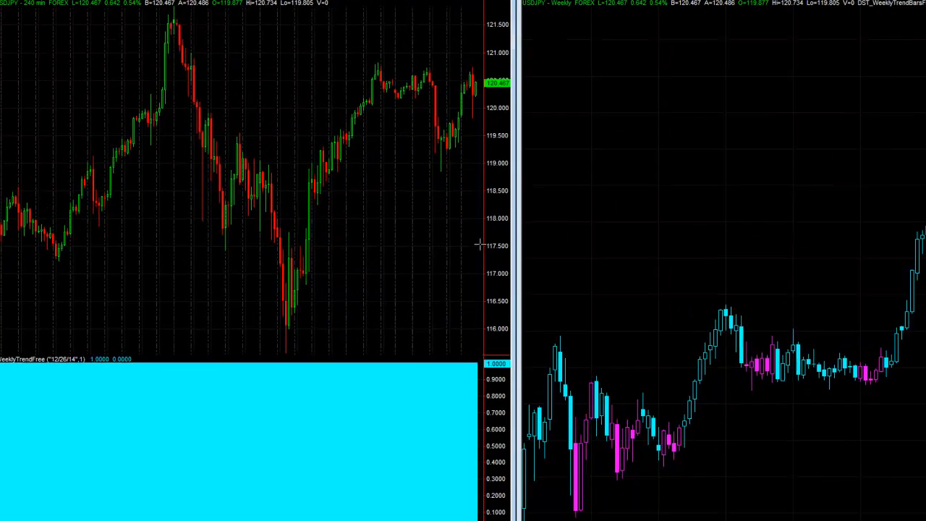